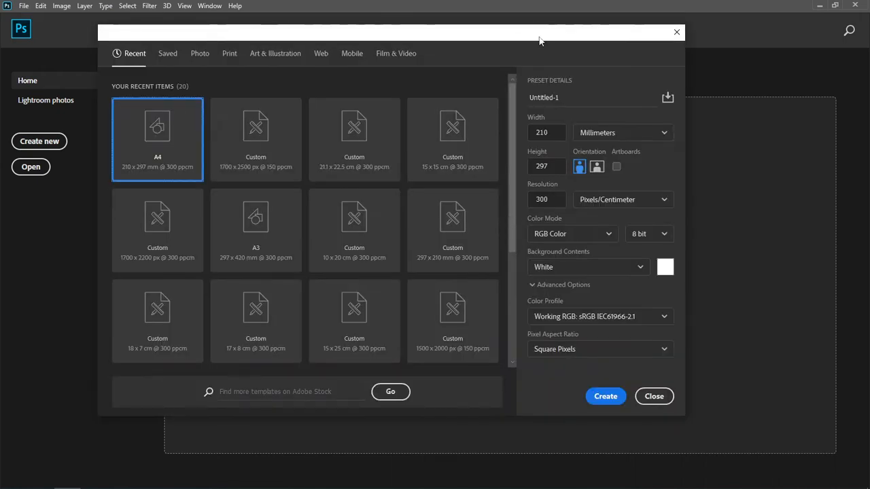
Create a new white RGB document 2000 pixels wide and 2600 pixels high
{"action": "left_click_drag", "start_coordinate": [540, 39], "coordinate": [589, 62]}
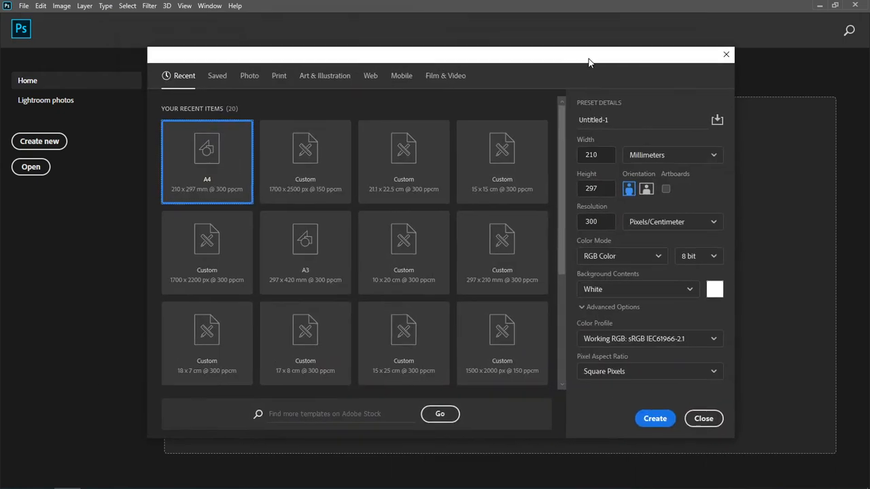
{"action": "left_click", "coordinate": [633, 157]}
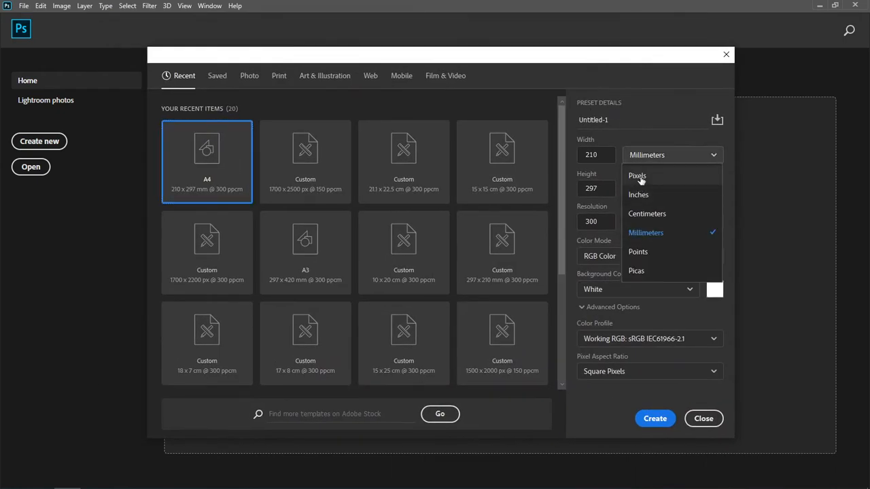
{"action": "left_click", "coordinate": [638, 177]}
{"action": "left_click_drag", "start_coordinate": [607, 155], "coordinate": [557, 154]}
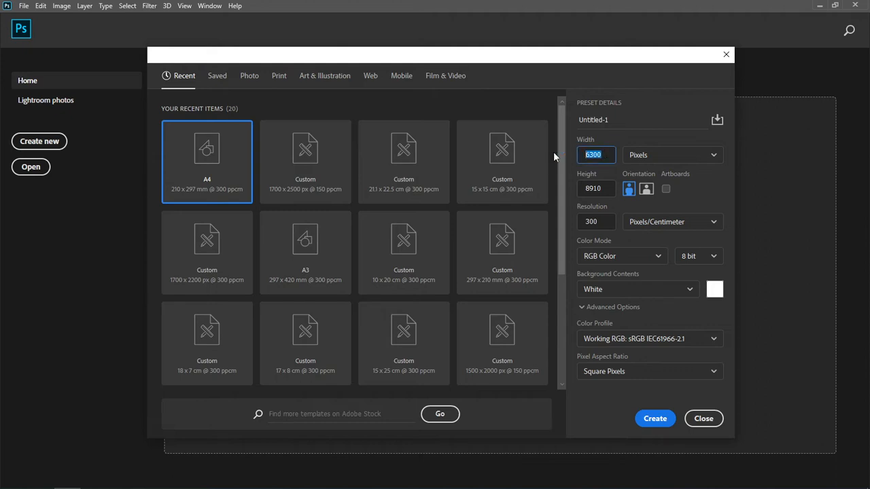
{"action": "type", "text": "2000"}
{"action": "left_click", "coordinate": [607, 188]}
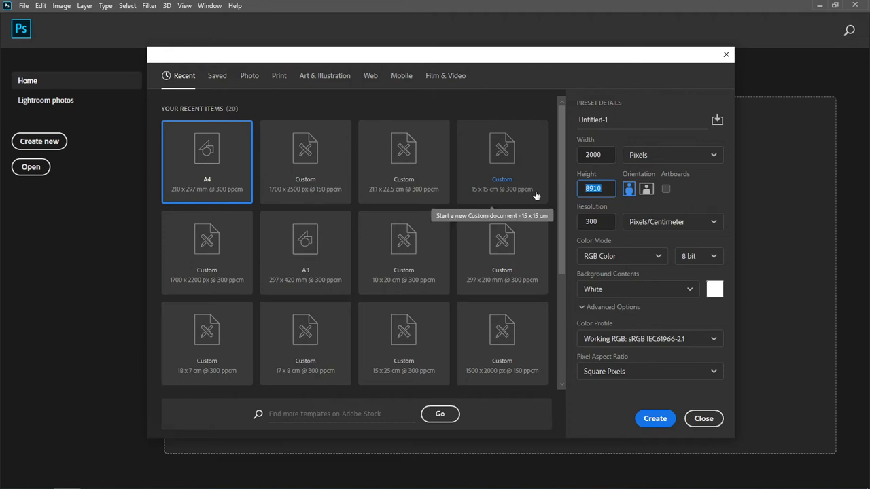
{"action": "type", "text": "2600"}
{"action": "left_click", "coordinate": [654, 419]}
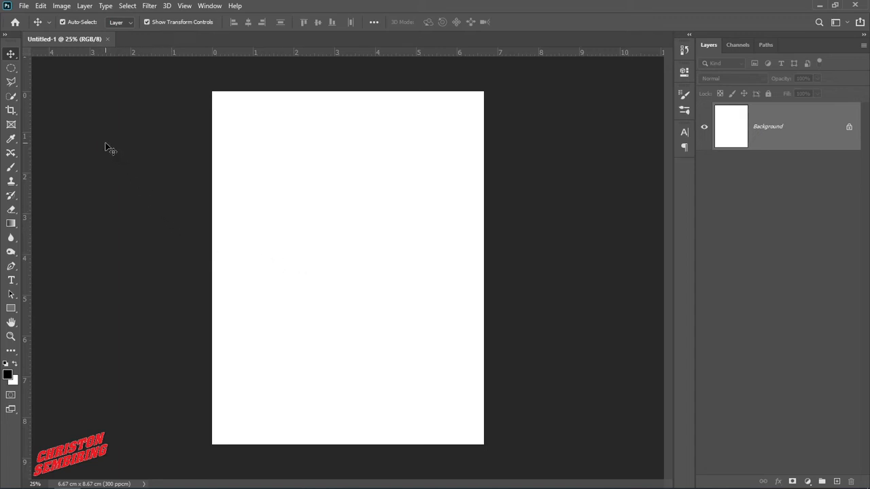
Open the PSD of the cut-out stone ruins and compare the image with its layer mask disabled and enabled
{"action": "left_click", "coordinate": [22, 6]}
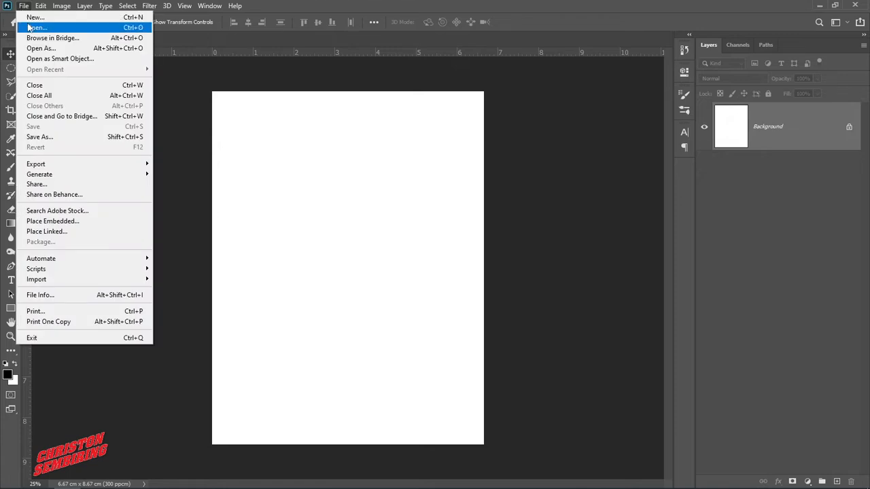
{"action": "left_click", "coordinate": [37, 27]}
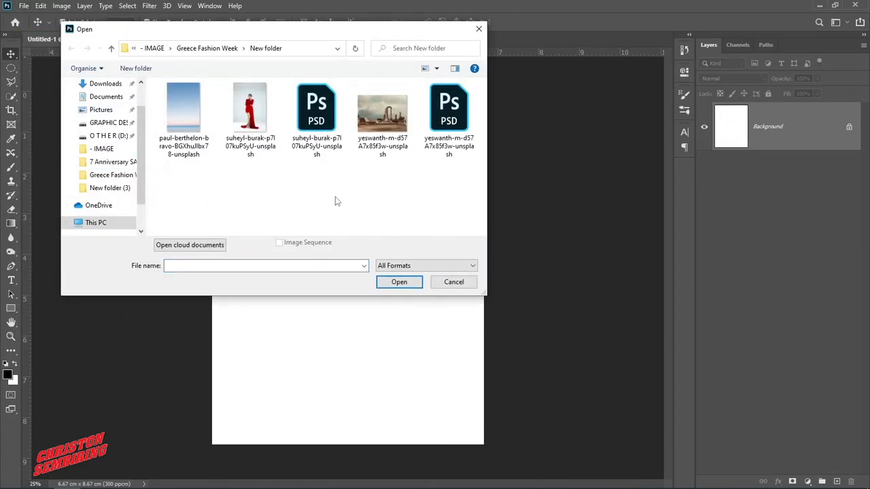
{"action": "left_click", "coordinate": [449, 112]}
{"action": "left_click", "coordinate": [401, 282]}
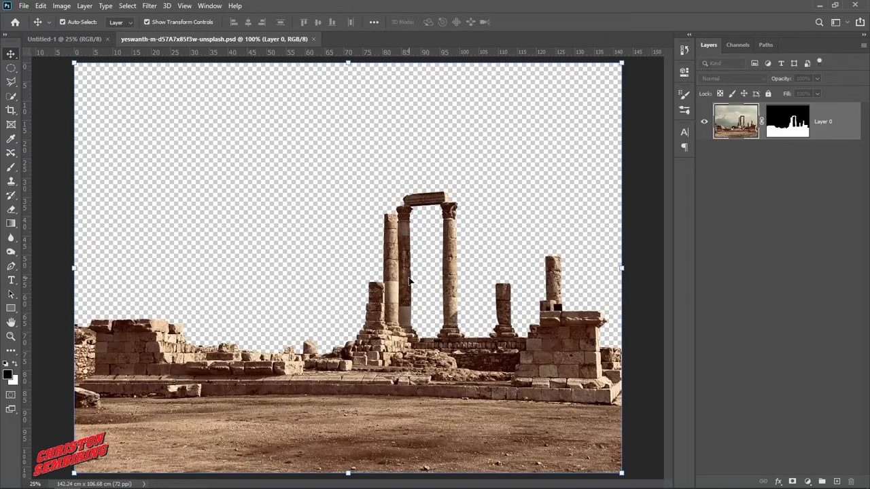
{"action": "left_click", "coordinate": [784, 128], "text": "shift"}
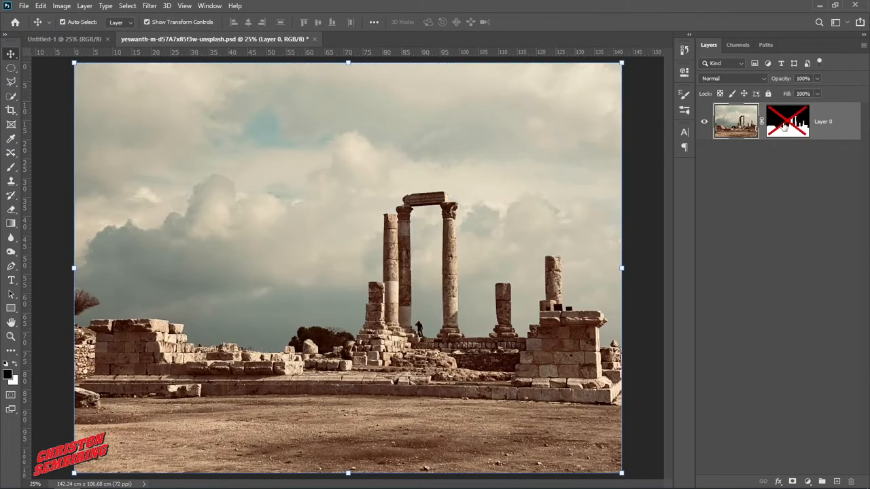
{"action": "left_click", "coordinate": [784, 128], "text": "shift"}
{"action": "left_click", "coordinate": [785, 128], "text": "shift"}
{"action": "left_click", "coordinate": [784, 127], "text": "shift"}
{"action": "left_click", "coordinate": [785, 128], "text": "shift"}
{"action": "left_click", "coordinate": [784, 128], "text": "shift"}
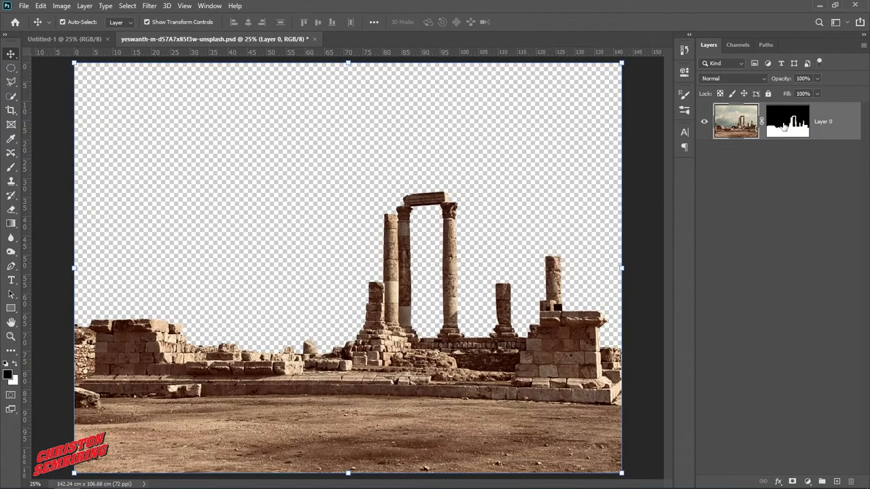
Convert the masked ruins layer to a smart object and copy it into the Untitled-1 document
{"action": "right_click", "coordinate": [823, 123]}
{"action": "left_click", "coordinate": [765, 181]}
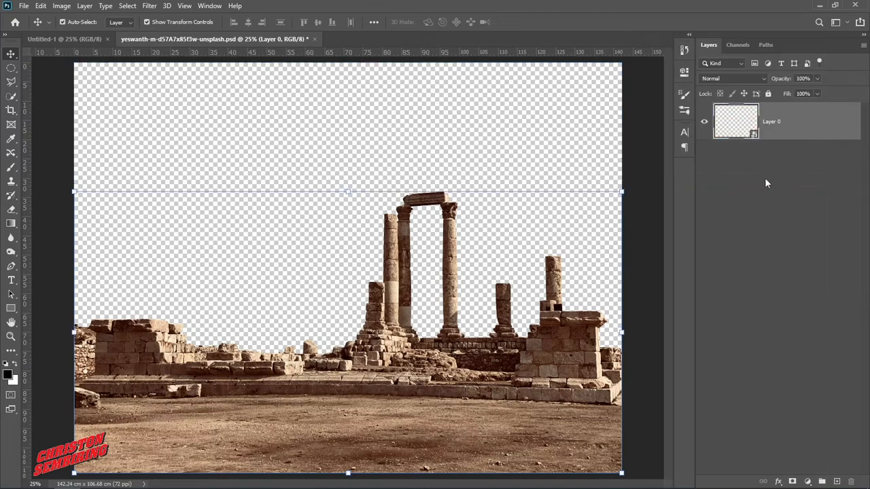
{"action": "mouse_move", "coordinate": [392, 255]}
{"action": "left_mouse_down"}
{"action": "mouse_move", "coordinate": [189, 58]}
{"action": "mouse_move", "coordinate": [64, 39]}
{"action": "mouse_move", "coordinate": [385, 248]}
{"action": "left_mouse_up"}
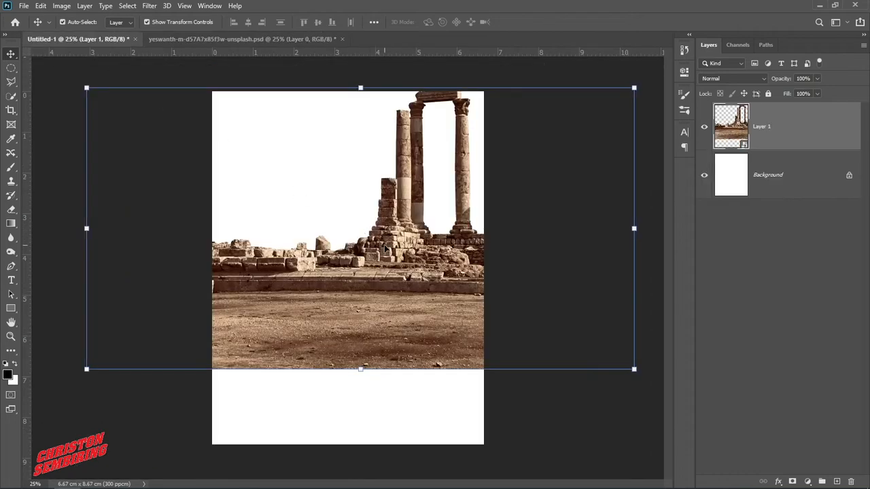
Close the ruins source document without saving its changes
{"action": "left_click", "coordinate": [317, 39]}
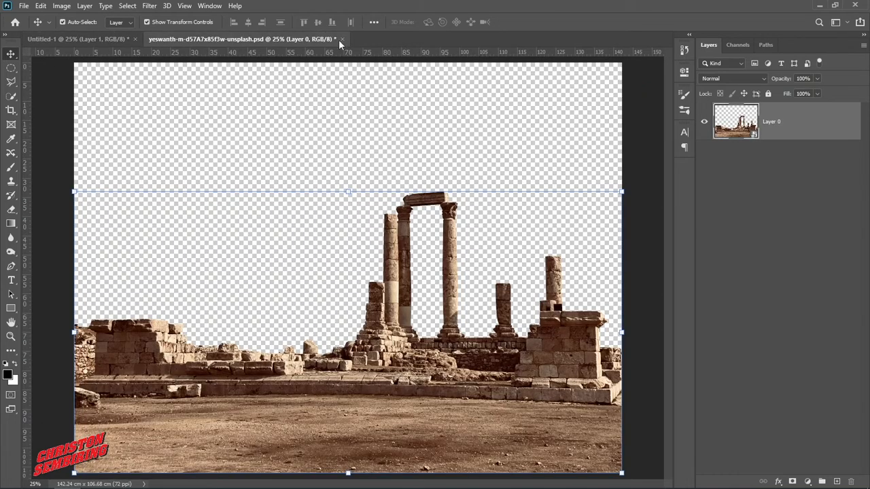
{"action": "left_click", "coordinate": [340, 39]}
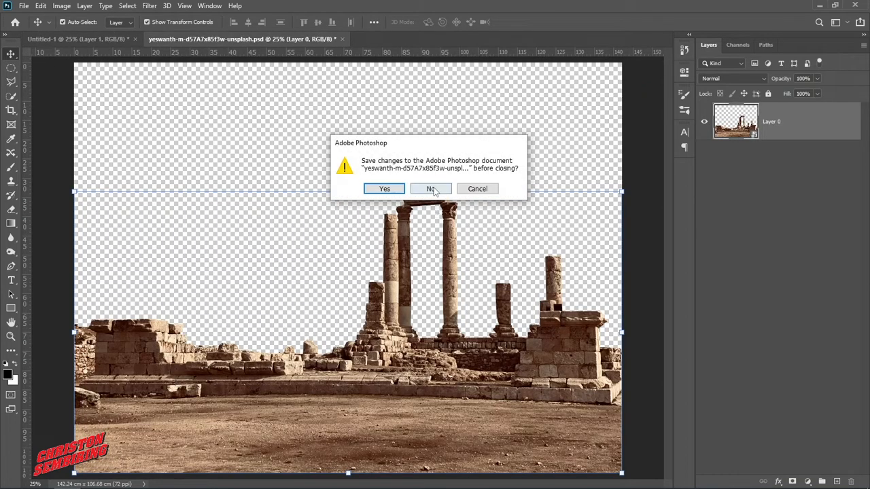
{"action": "left_click", "coordinate": [432, 189]}
Flip the ruins layer horizontally and position it so the ground fills the canvas bottom and the tall columns stand on the left side
{"action": "left_click_drag", "start_coordinate": [416, 270], "coordinate": [343, 354]}
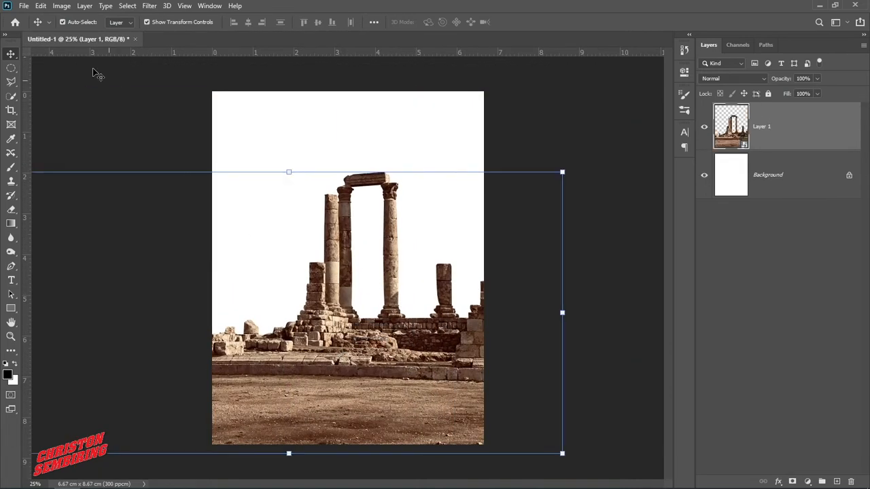
{"action": "left_click", "coordinate": [40, 6]}
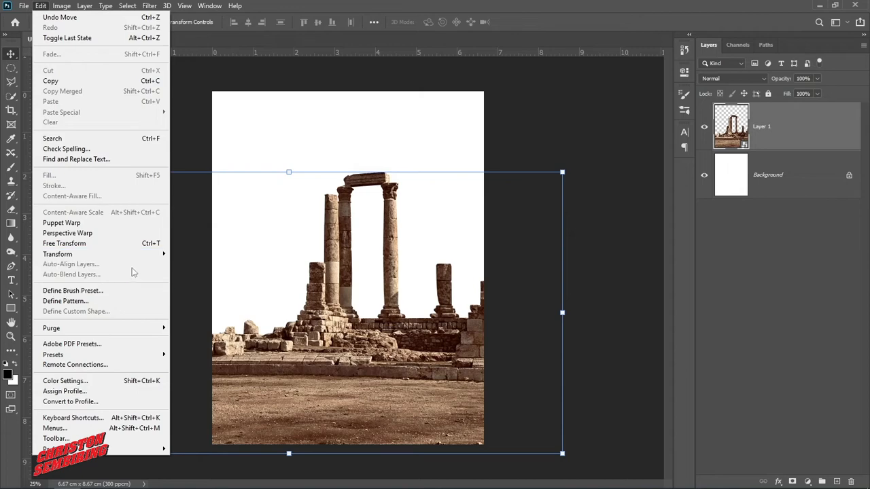
{"action": "mouse_move", "coordinate": [139, 261]}
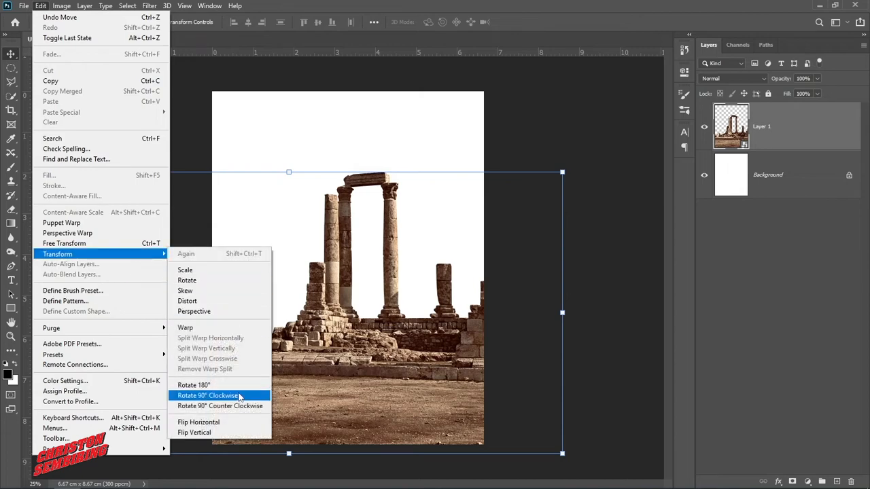
{"action": "left_click", "coordinate": [199, 422]}
{"action": "left_click_drag", "start_coordinate": [306, 348], "coordinate": [374, 351]}
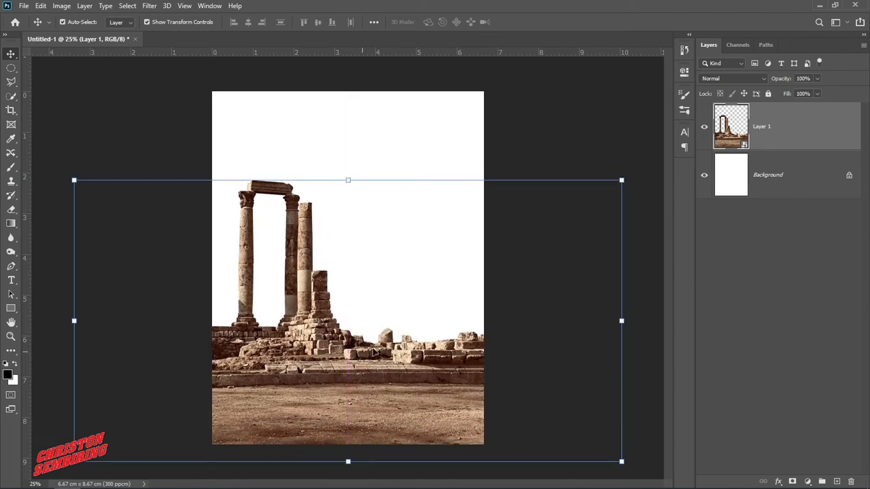
{"action": "left_click", "coordinate": [558, 332]}
{"action": "left_click", "coordinate": [465, 374]}
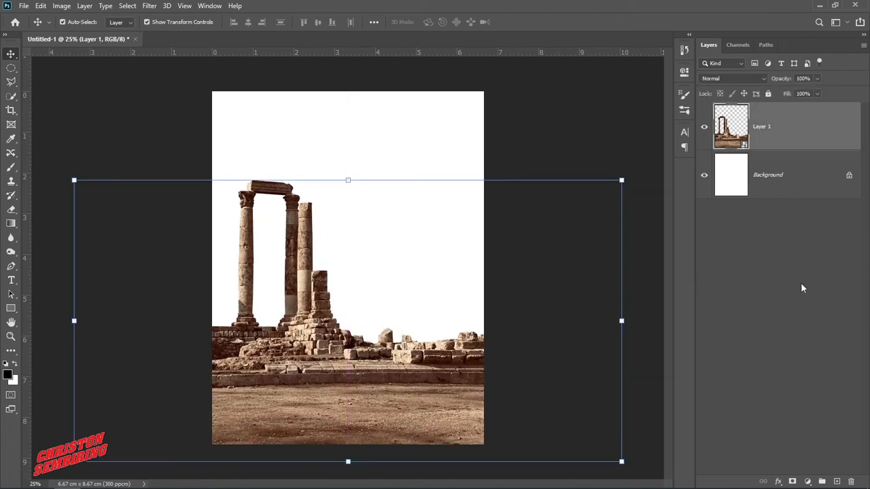
Open the blue and pink sky photo, copy it into Untitled-1 and place its layer directly beneath the ruins layer
{"action": "left_click", "coordinate": [23, 6]}
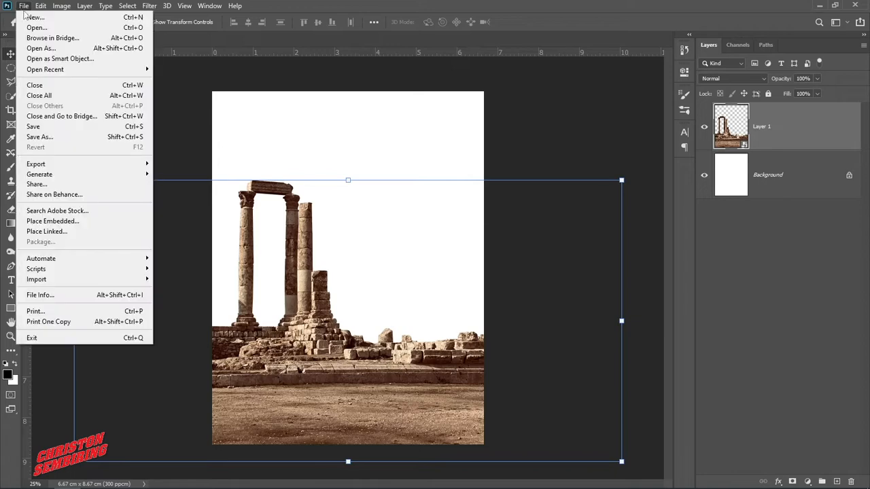
{"action": "left_click", "coordinate": [34, 27]}
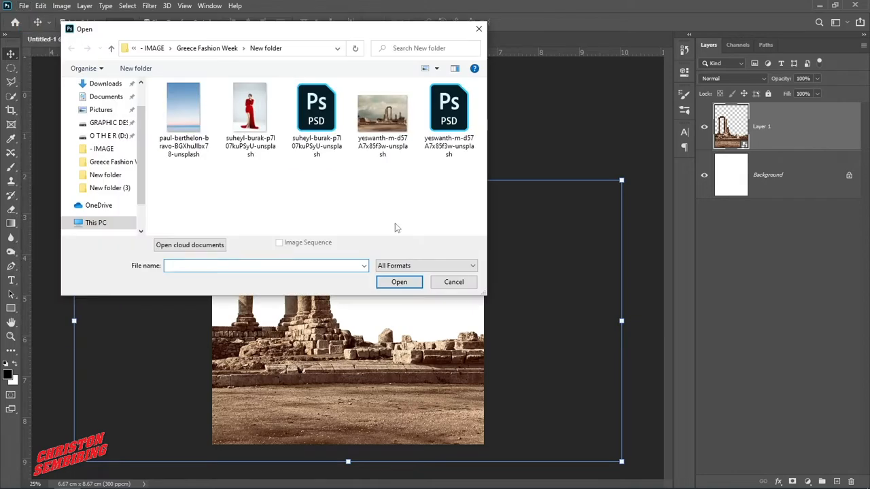
{"action": "left_click", "coordinate": [184, 112]}
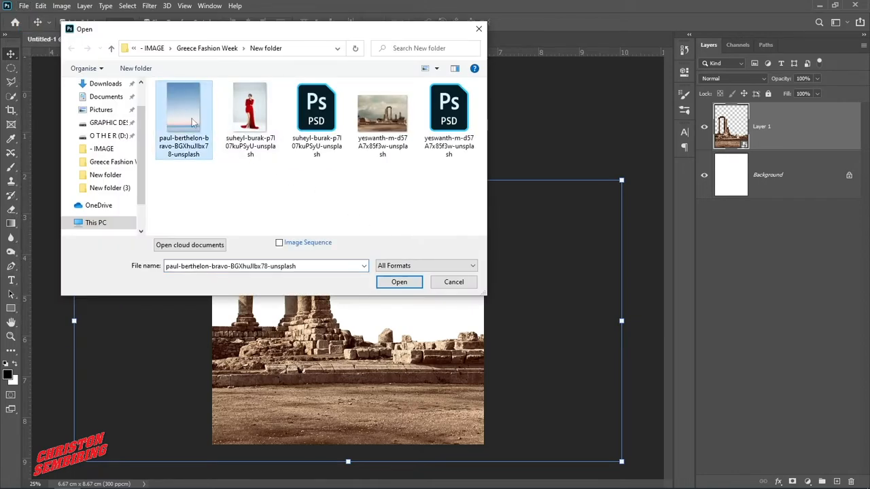
{"action": "left_click", "coordinate": [399, 282]}
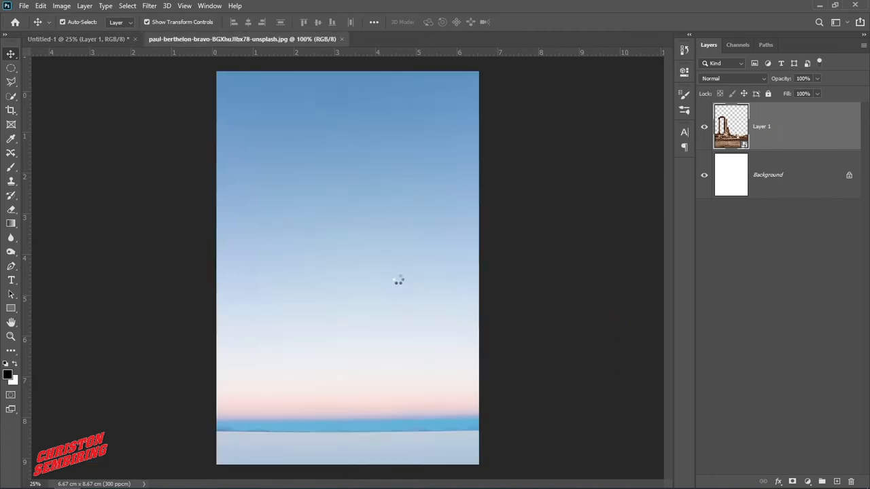
{"action": "left_click_drag", "start_coordinate": [256, 175], "coordinate": [352, 209]}
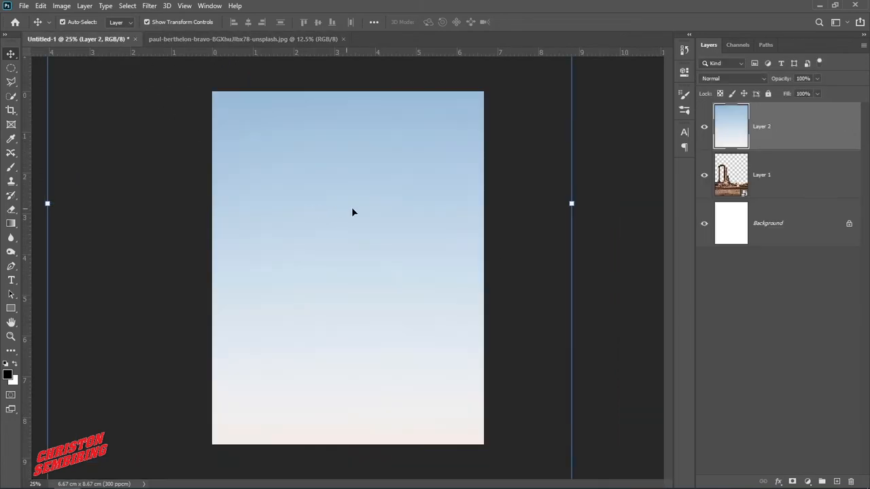
{"action": "left_click_drag", "start_coordinate": [818, 125], "coordinate": [809, 200]}
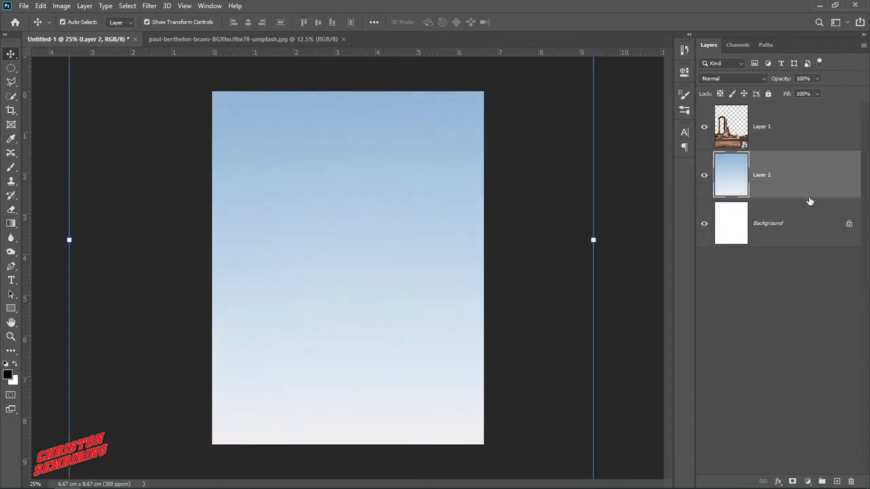
Scale the sky layer to about 64% and position it so its pink horizon glow sits just above the low ruins
{"action": "left_click_drag", "start_coordinate": [451, 204], "coordinate": [426, 196]}
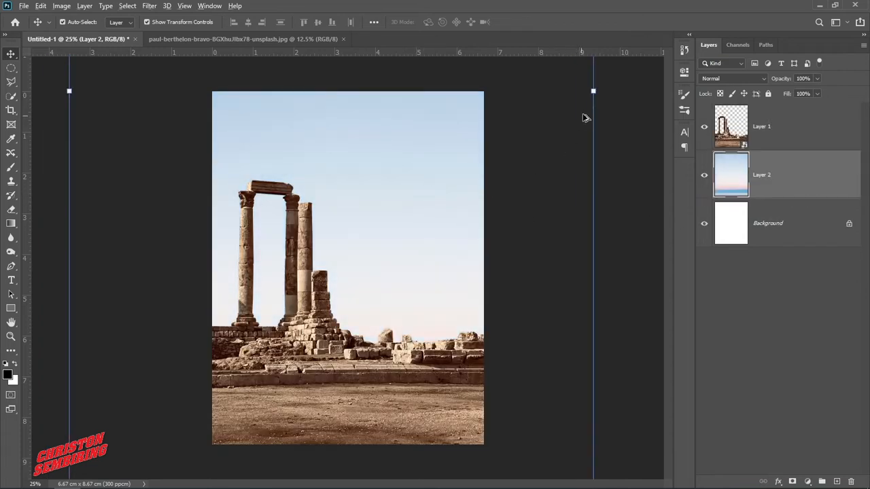
{"action": "left_click_drag", "start_coordinate": [592, 91], "coordinate": [497, 138]}
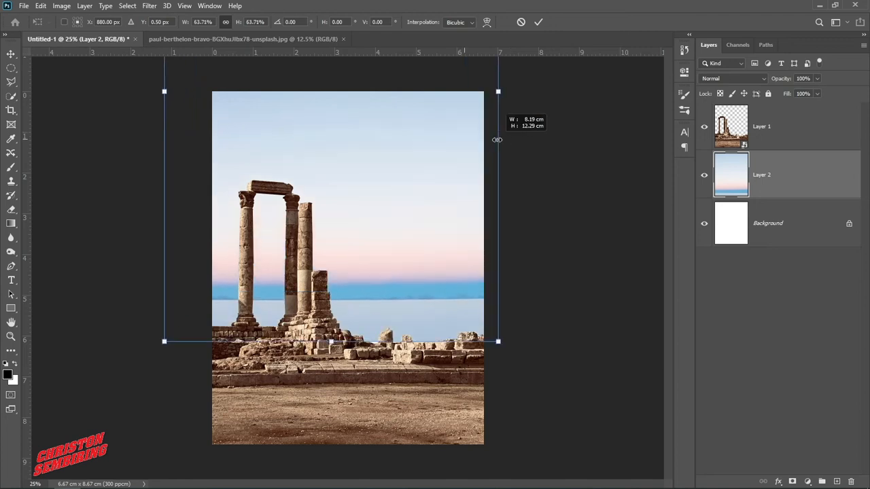
{"action": "left_click_drag", "start_coordinate": [420, 145], "coordinate": [433, 199]}
{"action": "left_click", "coordinate": [542, 22]}
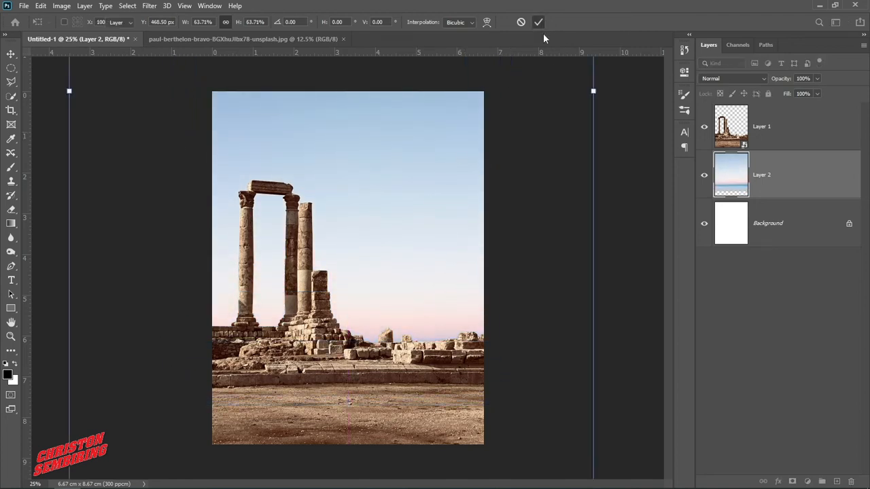
{"action": "left_click", "coordinate": [396, 237]}
Close the sky photo's source document and deselect the layers in Untitled-1
{"action": "left_click", "coordinate": [246, 37]}
{"action": "left_click", "coordinate": [346, 39]}
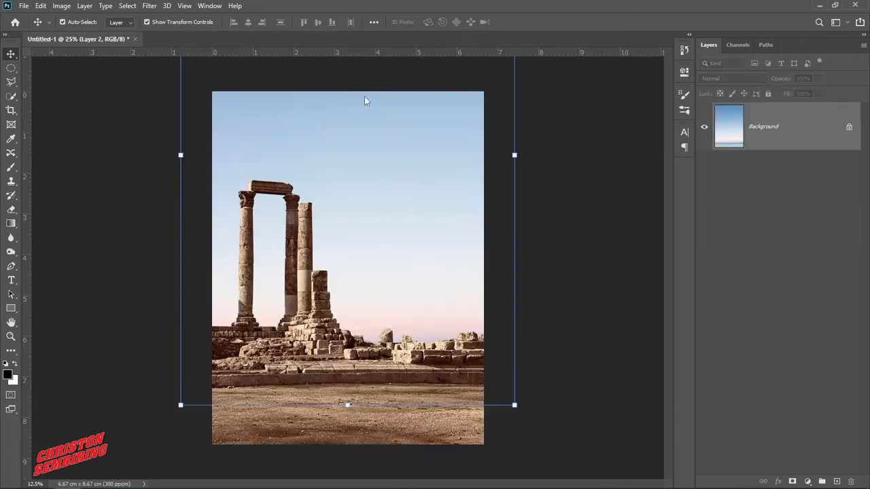
{"action": "left_click", "coordinate": [138, 193]}
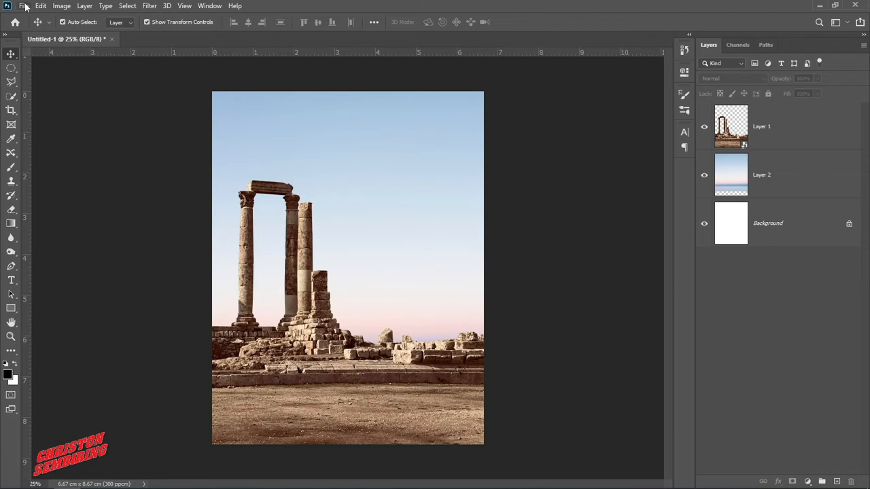
Open the PSD of the woman in the red dress and check her cut-out by disabling and enabling the layer mask
{"action": "left_click", "coordinate": [25, 7]}
{"action": "left_click", "coordinate": [34, 27]}
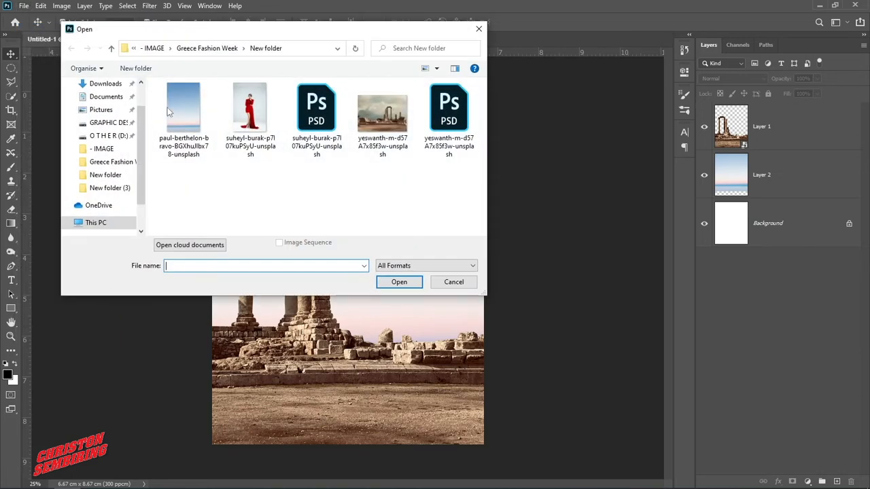
{"action": "left_click", "coordinate": [294, 125]}
{"action": "left_click", "coordinate": [463, 282]}
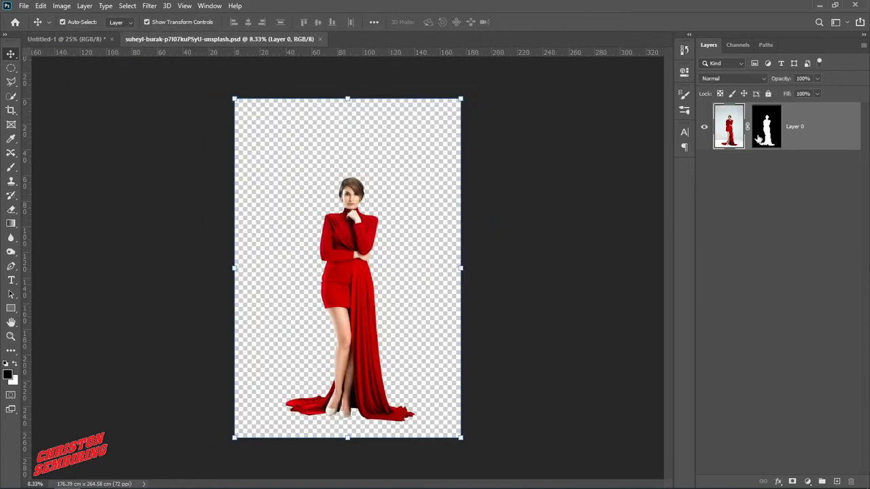
{"action": "left_click", "coordinate": [760, 138], "text": "shift"}
{"action": "left_click", "coordinate": [761, 137], "text": "shift"}
{"action": "left_click", "coordinate": [760, 137], "text": "shift"}
{"action": "left_click", "coordinate": [761, 137], "text": "shift"}
{"action": "left_click", "coordinate": [557, 229]}
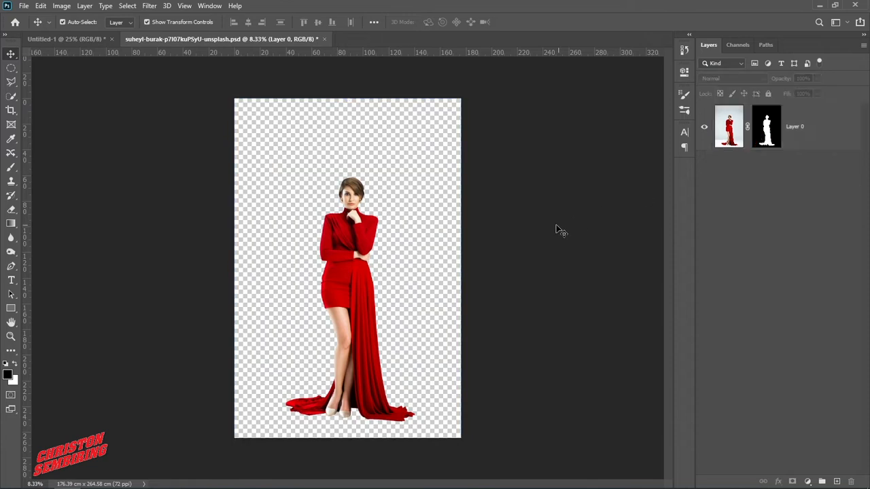
Convert the masked layer of the woman in the red dress to a smart object
{"action": "left_click", "coordinate": [796, 127]}
{"action": "right_click", "coordinate": [797, 127]}
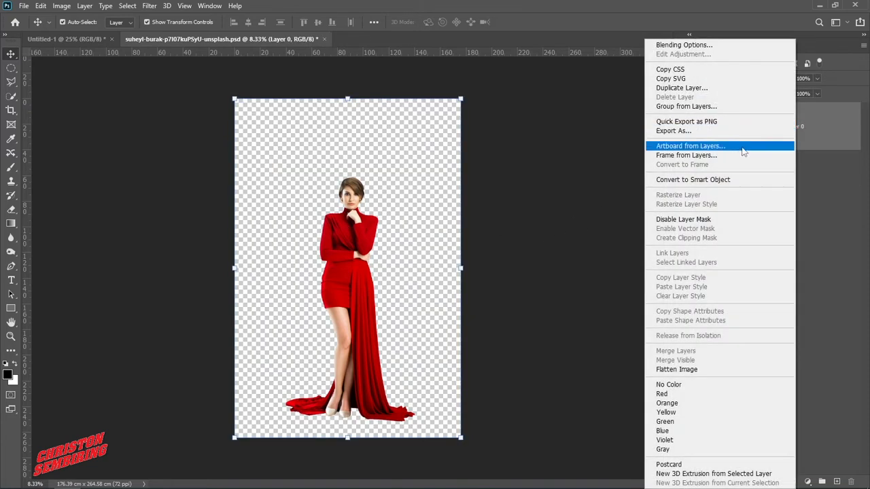
{"action": "left_click", "coordinate": [680, 179]}
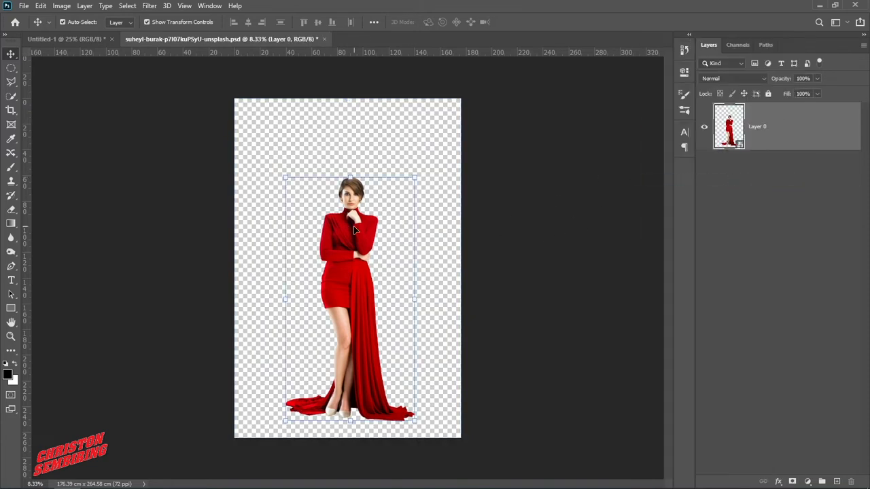
Bring the woman in the red dress into Untitled-1 and close her source document without saving
{"action": "left_click_drag", "start_coordinate": [353, 226], "coordinate": [343, 208]}
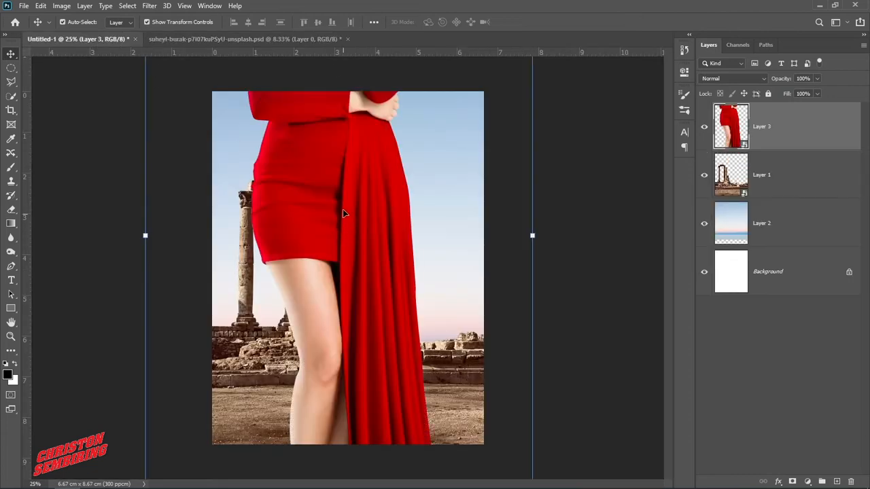
{"action": "left_click", "coordinate": [296, 37]}
{"action": "left_click", "coordinate": [348, 39]}
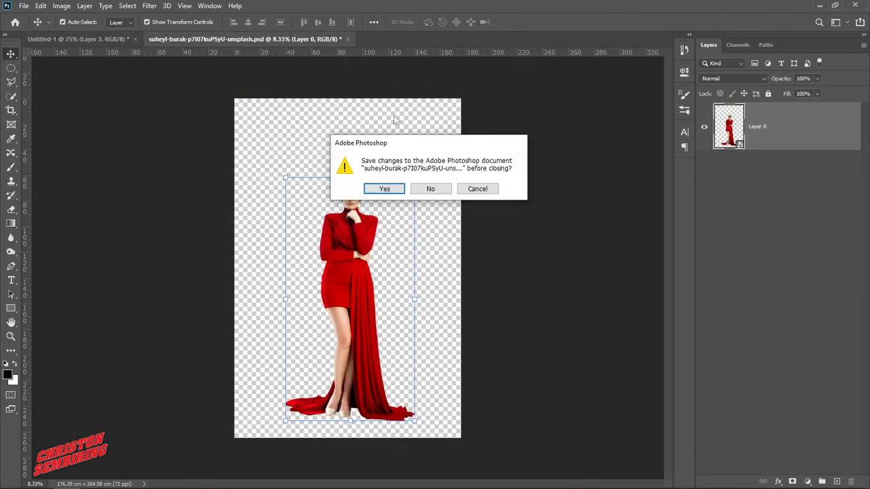
{"action": "left_click", "coordinate": [428, 189]}
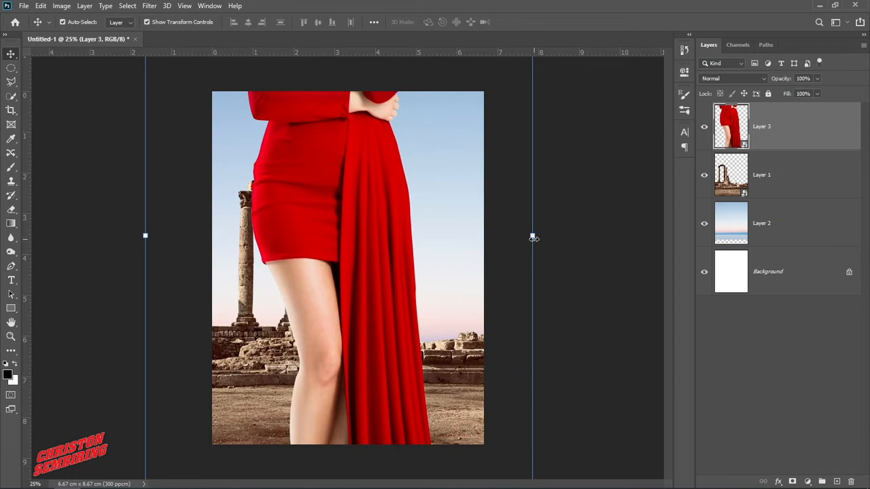
Scale the woman to about 4.18% and stand her on the ground beside the ruins, her dress train ending at the canvas's right edge
{"action": "left_click_drag", "start_coordinate": [532, 236], "coordinate": [411, 255]}
{"action": "left_click_drag", "start_coordinate": [331, 237], "coordinate": [391, 310]}
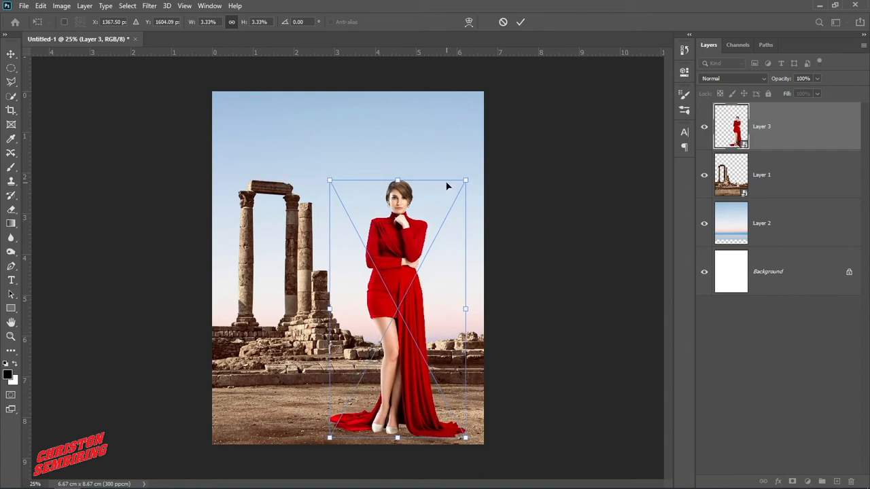
{"action": "left_click_drag", "start_coordinate": [465, 180], "coordinate": [505, 113]}
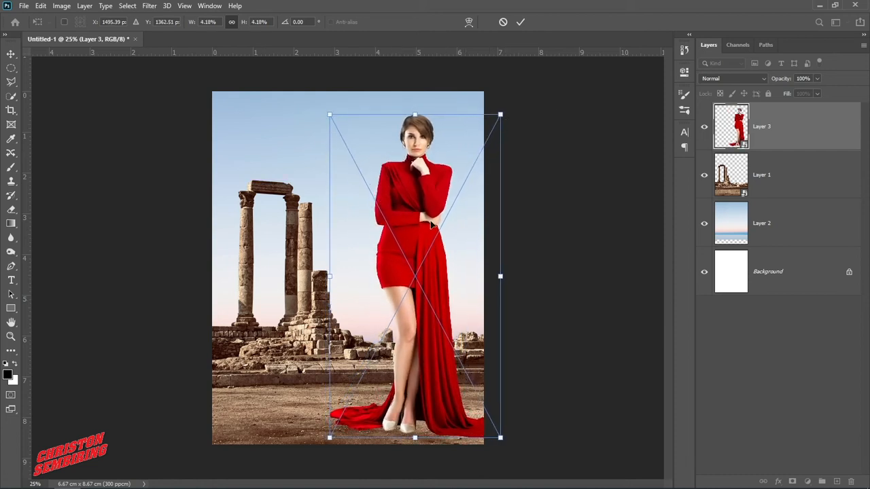
{"action": "left_click_drag", "start_coordinate": [425, 228], "coordinate": [404, 225]}
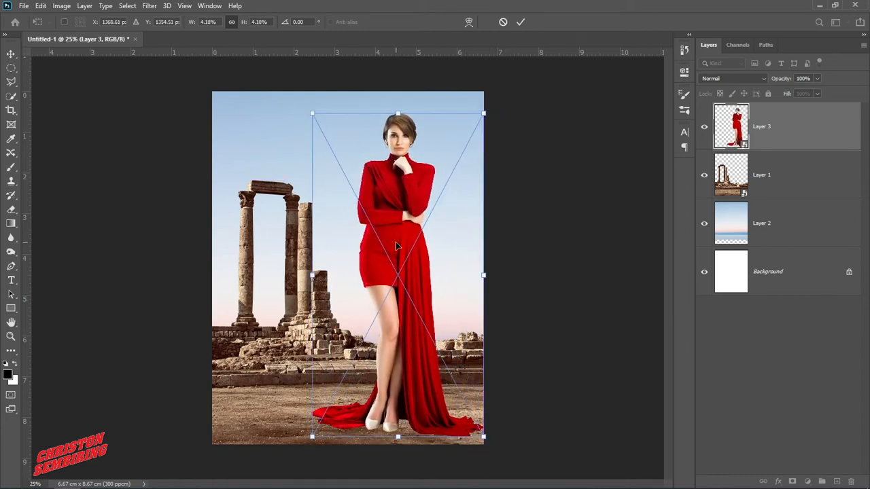
{"action": "key", "text": "Return"}
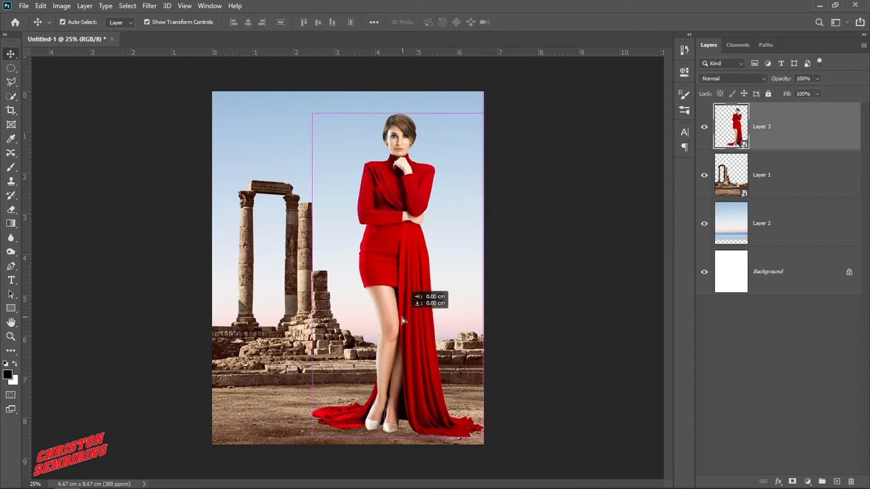
{"action": "left_click_drag", "start_coordinate": [406, 305], "coordinate": [408, 291]}
Scale the ruins to about 7.91%, aligning their ground with the canvas's bottom edge and keeping the columns beside the woman
{"action": "left_click", "coordinate": [293, 303]}
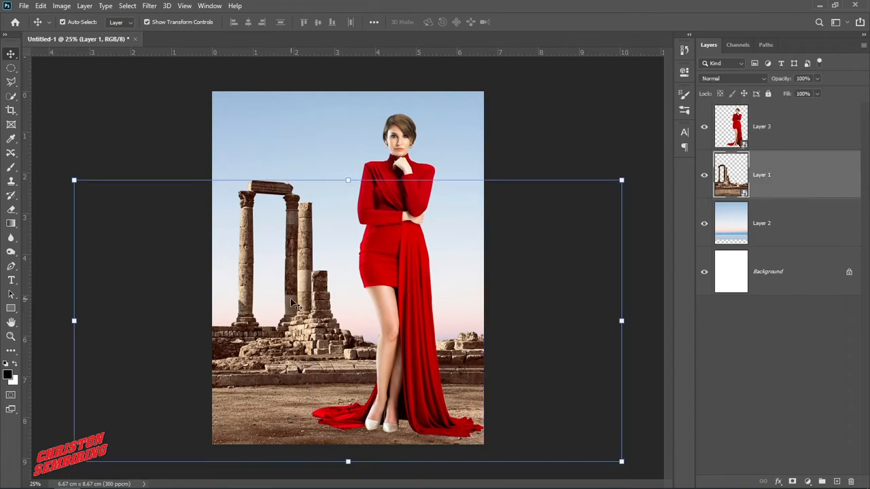
{"action": "left_click_drag", "start_coordinate": [624, 180], "coordinate": [537, 237]}
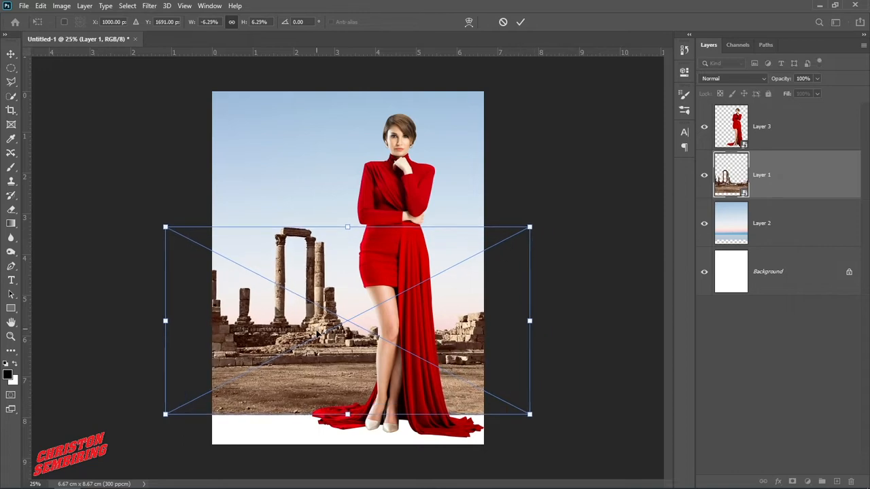
{"action": "left_click_drag", "start_coordinate": [333, 349], "coordinate": [317, 378]}
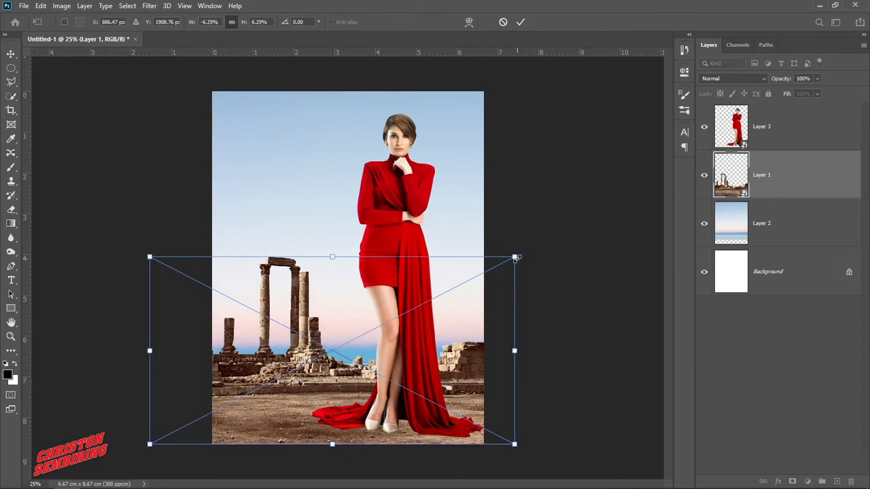
{"action": "left_click_drag", "start_coordinate": [516, 258], "coordinate": [607, 182]}
{"action": "left_click_drag", "start_coordinate": [342, 367], "coordinate": [303, 367]}
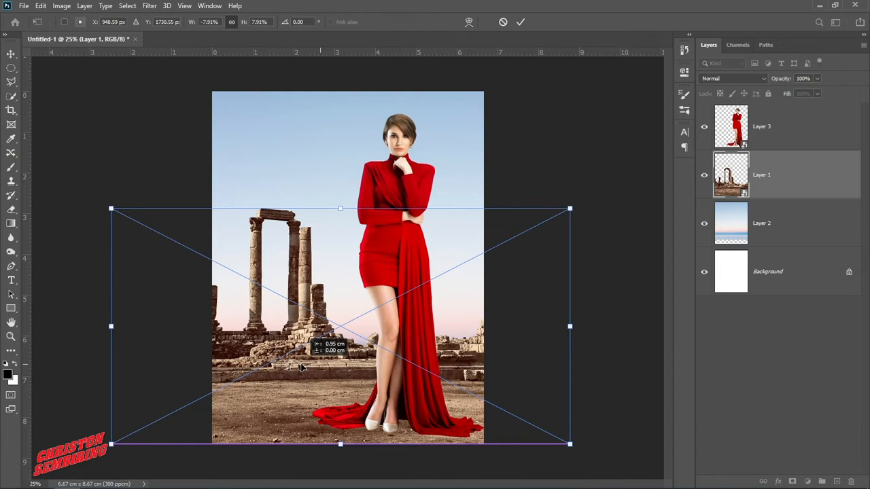
{"action": "key", "text": "Return"}
{"action": "left_click", "coordinate": [502, 360]}
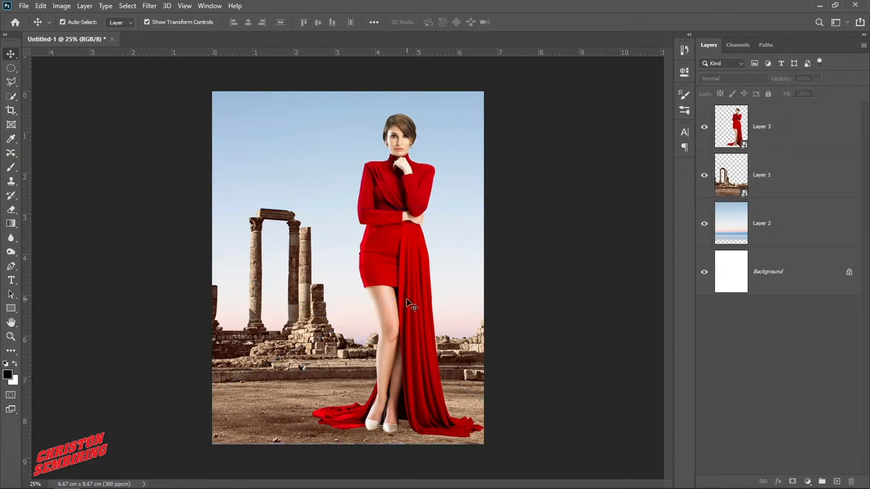
Scale the woman down slightly and keep her train against the canvas's right edge
{"action": "left_click_drag", "start_coordinate": [408, 304], "coordinate": [407, 305]}
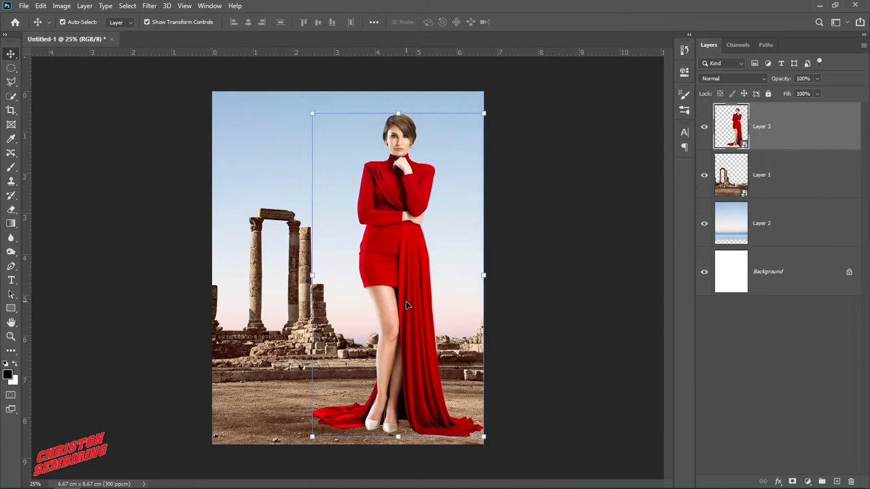
{"action": "left_click_drag", "start_coordinate": [488, 115], "coordinate": [484, 121]}
{"action": "left_click_drag", "start_coordinate": [401, 227], "coordinate": [404, 226]}
{"action": "key", "text": "Return"}
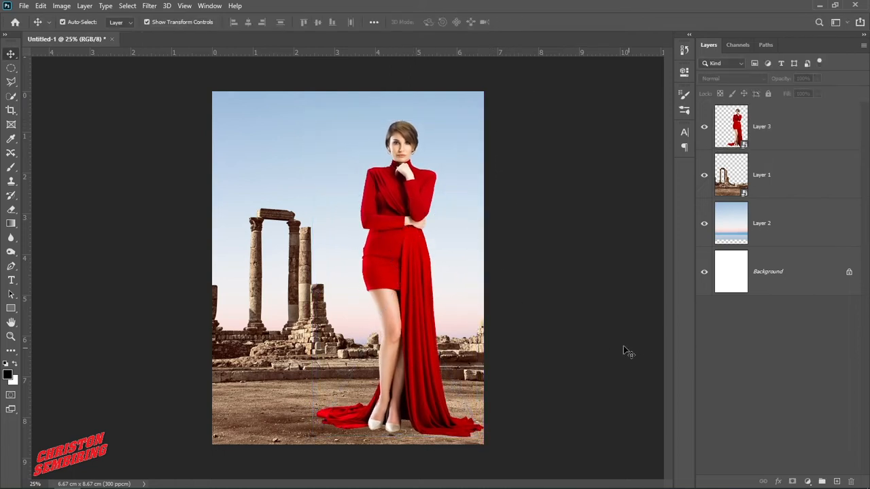
Enlarge the ruins slightly, center them horizontally and lower them so their ground extends past the canvas's bottom edge
{"action": "left_click_drag", "start_coordinate": [283, 335], "coordinate": [282, 326]}
{"action": "key", "text": "ctrl+t"}
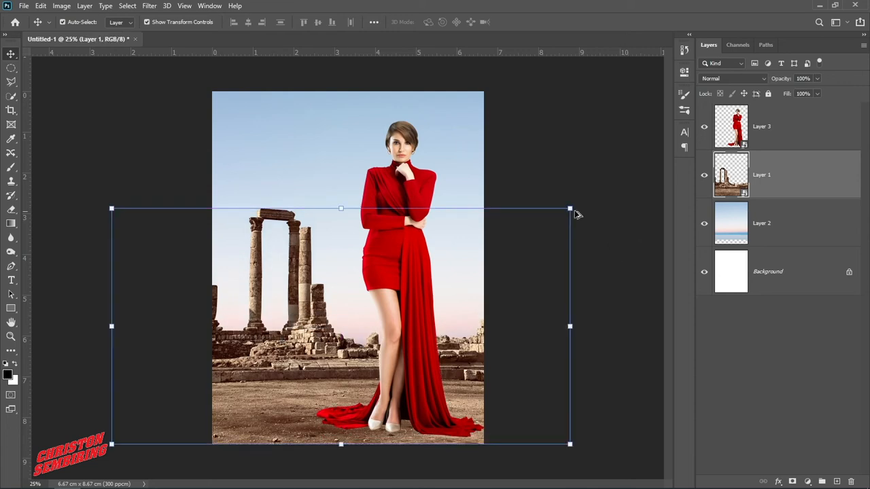
{"action": "mouse_move", "coordinate": [580, 197]}
{"action": "left_mouse_down"}
{"action": "mouse_move", "coordinate": [605, 171]}
{"action": "mouse_move", "coordinate": [556, 217]}
{"action": "mouse_move", "coordinate": [580, 202]}
{"action": "left_mouse_up"}
{"action": "left_click_drag", "start_coordinate": [309, 338], "coordinate": [319, 345]}
{"action": "key", "text": "Return"}
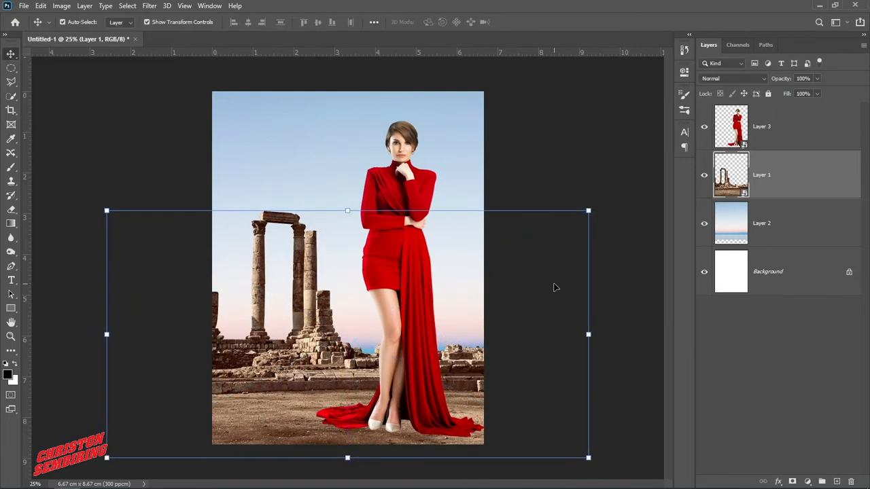
{"action": "left_click_drag", "start_coordinate": [589, 211], "coordinate": [603, 202]}
{"action": "key", "text": "Return"}
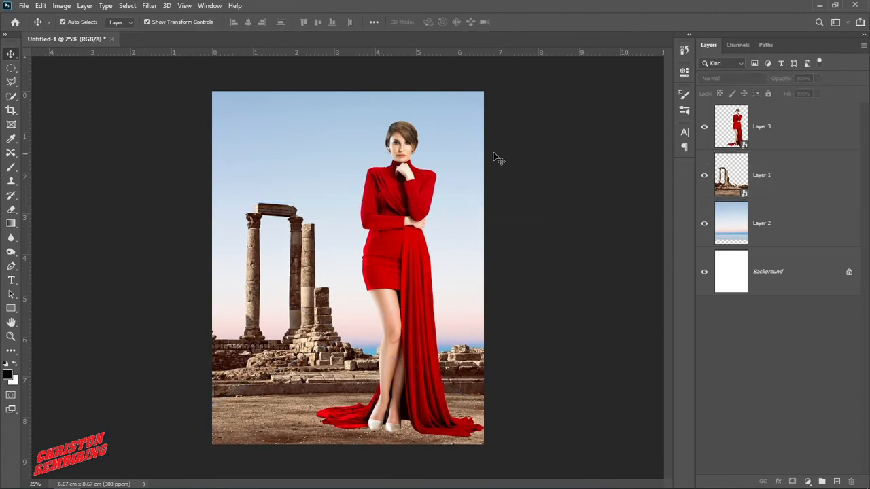
Lower the sky layer until its blue sea band is hidden behind the ruins
{"action": "left_click_drag", "start_coordinate": [495, 155], "coordinate": [466, 144]}
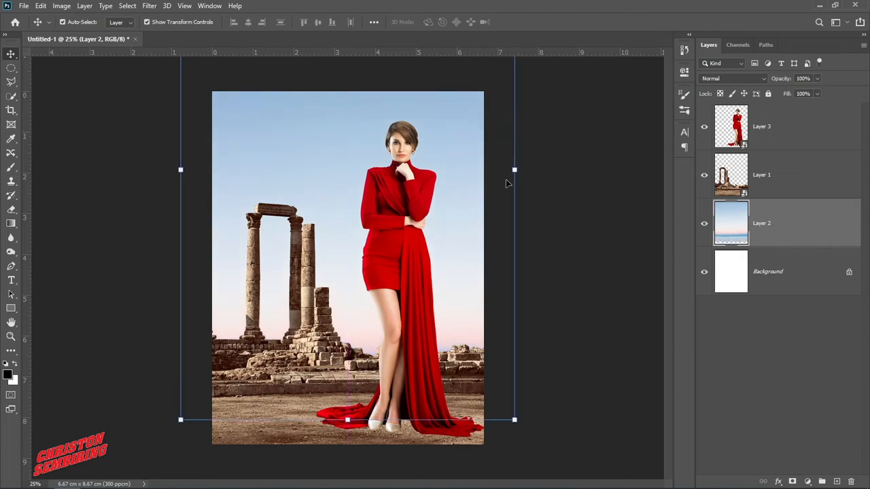
{"action": "left_click", "coordinate": [579, 268]}
Add a Hue/Saturation adjustment clipped to the ruins with saturation -7 and lightness +7
{"action": "left_click", "coordinate": [319, 310]}
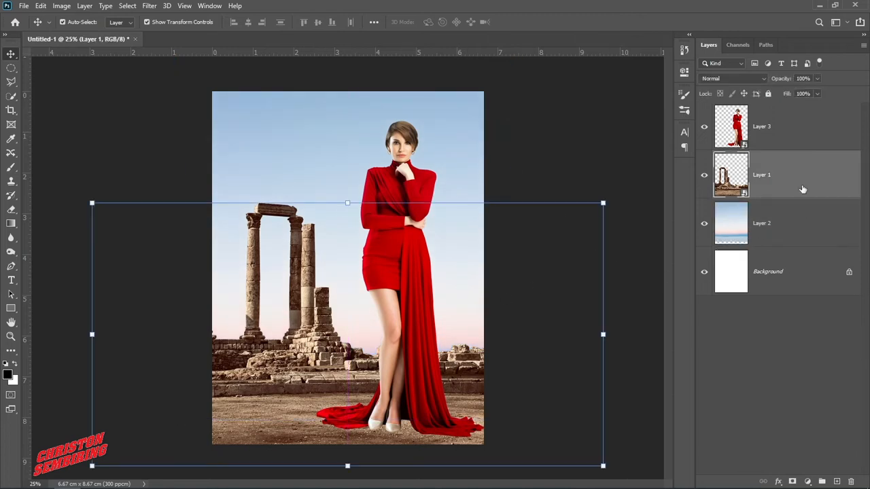
{"action": "left_click", "coordinate": [808, 481]}
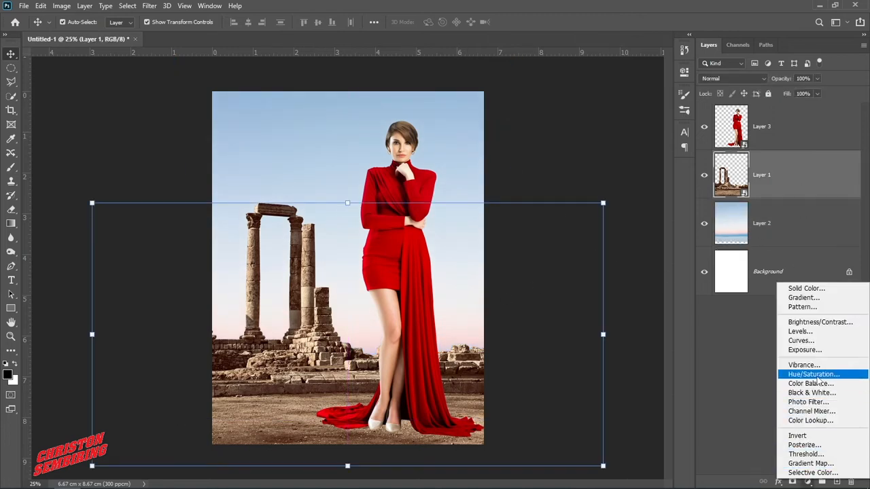
{"action": "left_click", "coordinate": [798, 373]}
{"action": "left_click", "coordinate": [591, 253]}
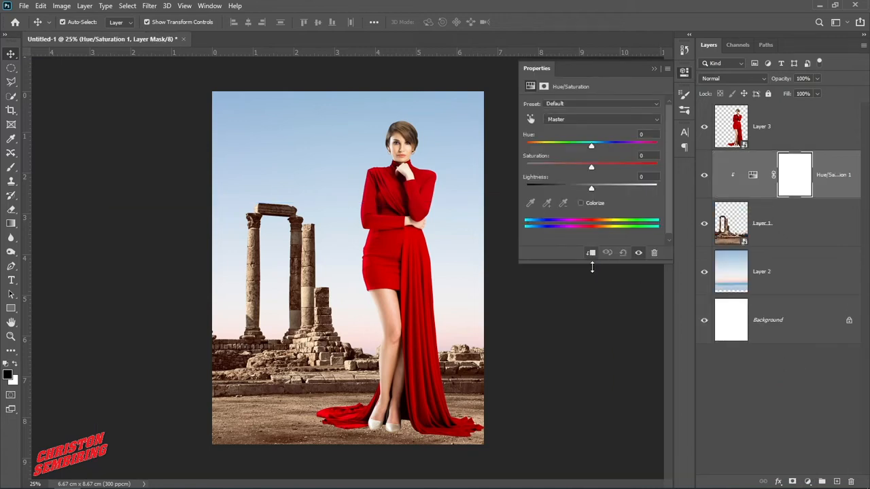
{"action": "mouse_move", "coordinate": [591, 173]}
{"action": "left_mouse_down"}
{"action": "mouse_move", "coordinate": [570, 173]}
{"action": "mouse_move", "coordinate": [591, 172]}
{"action": "left_mouse_up"}
{"action": "mouse_move", "coordinate": [592, 188]}
{"action": "left_mouse_down"}
{"action": "mouse_move", "coordinate": [602, 188]}
{"action": "mouse_move", "coordinate": [582, 191]}
{"action": "mouse_move", "coordinate": [597, 193]}
{"action": "left_mouse_up"}
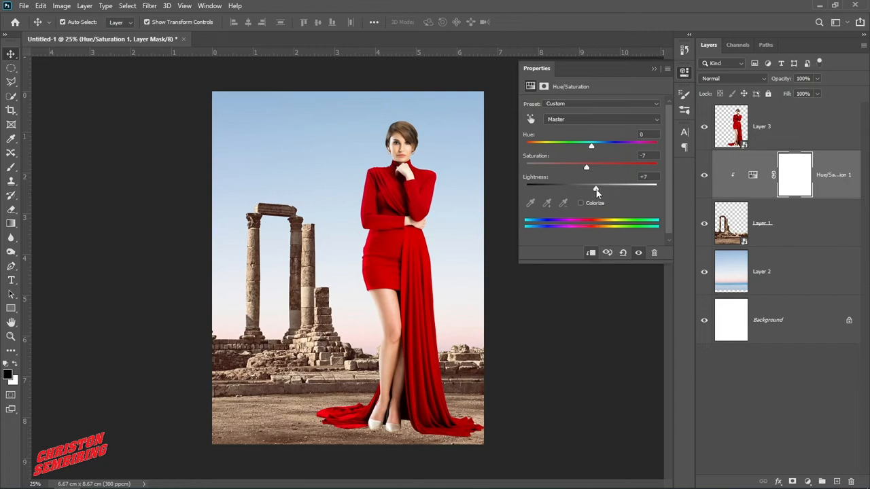
{"action": "left_click", "coordinate": [654, 71]}
{"action": "key", "text": "ctrl+2"}
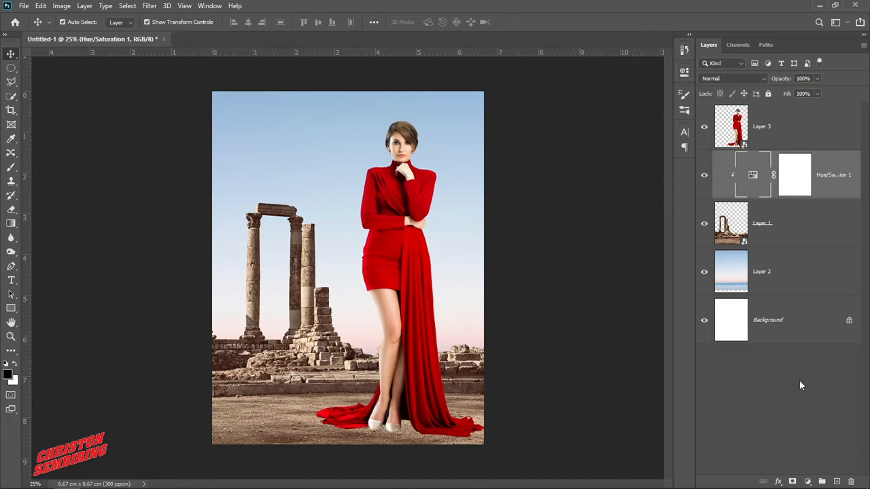
Add a Curves adjustment clipped to the ruins and pull its white point slightly inward to brighten the highlights
{"action": "left_click", "coordinate": [809, 479]}
{"action": "left_click", "coordinate": [812, 340]}
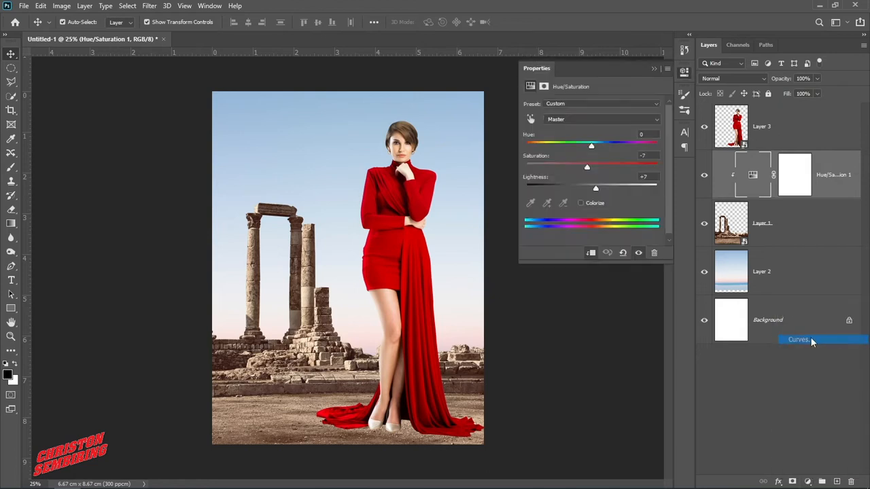
{"action": "mouse_move", "coordinate": [655, 131]}
{"action": "left_mouse_down"}
{"action": "mouse_move", "coordinate": [641, 133]}
{"action": "mouse_move", "coordinate": [653, 128]}
{"action": "left_mouse_up"}
{"action": "left_click", "coordinate": [591, 253]}
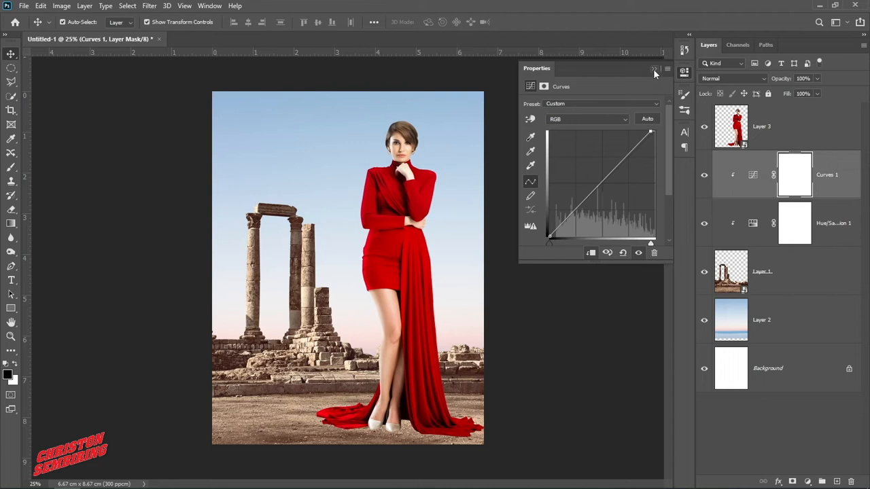
{"action": "left_click_drag", "start_coordinate": [650, 131], "coordinate": [649, 130]}
{"action": "left_click", "coordinate": [654, 69]}
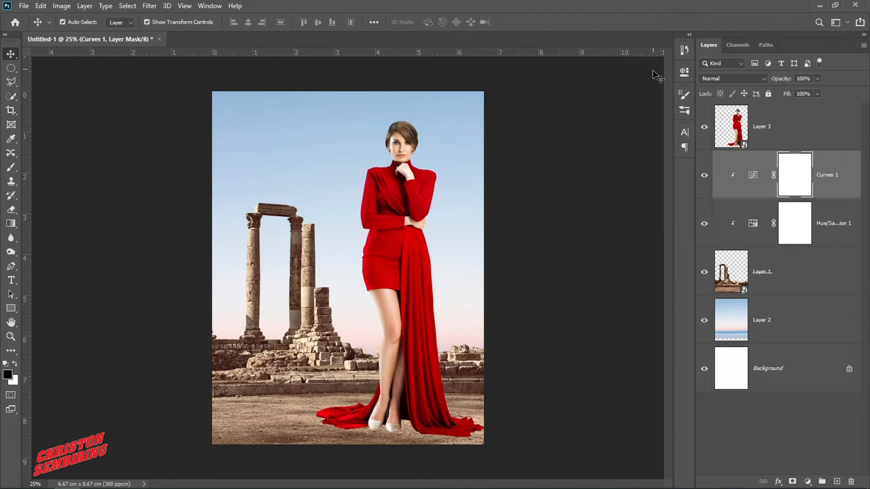
{"action": "left_click", "coordinate": [627, 247]}
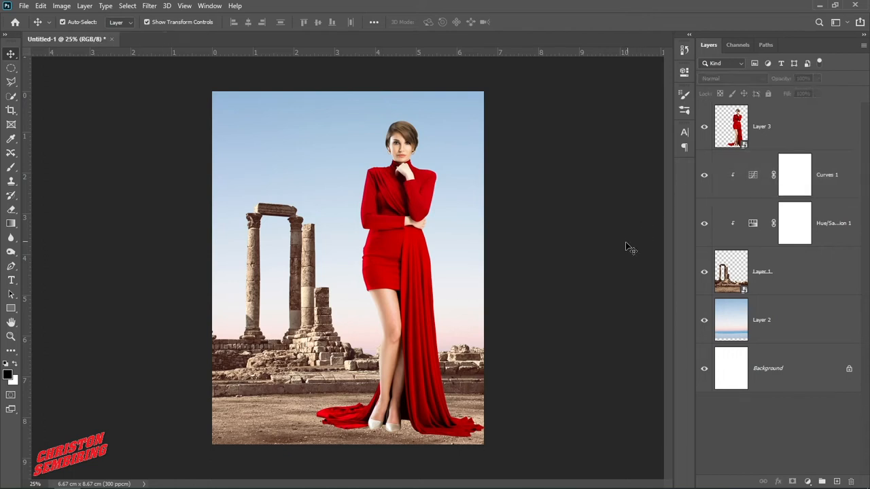
Add a Hue/Saturation adjustment clipped to the woman with hue +2 and saturation -13
{"action": "left_click", "coordinate": [403, 234]}
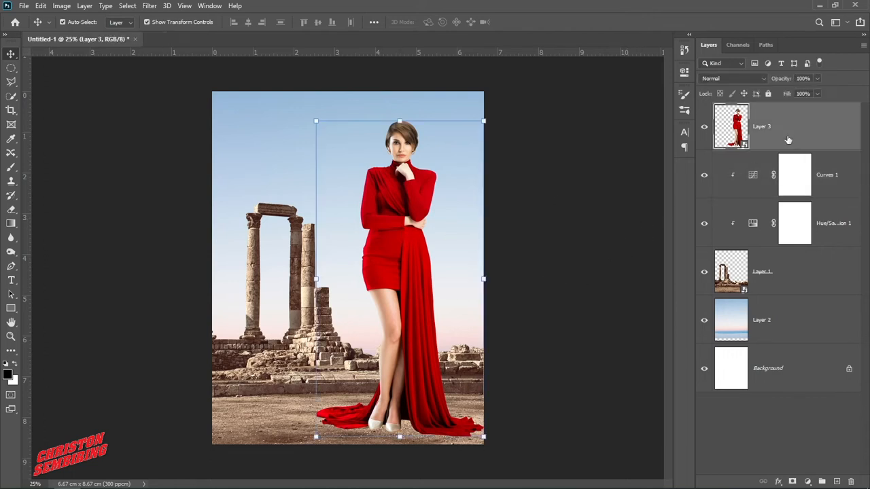
{"action": "left_click", "coordinate": [820, 195]}
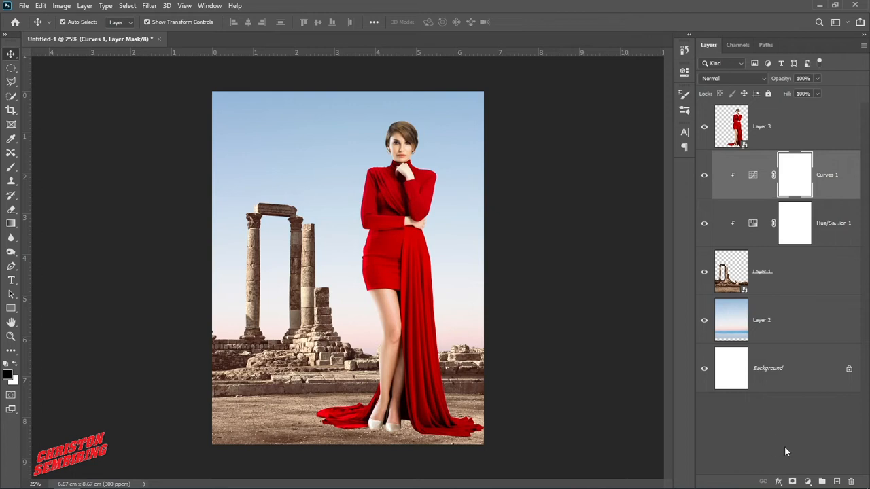
{"action": "left_click", "coordinate": [762, 117]}
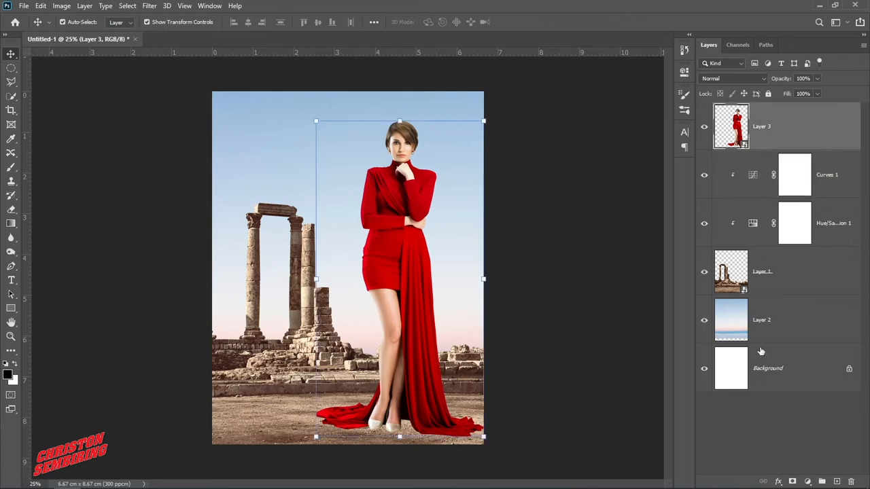
{"action": "left_click", "coordinate": [806, 481]}
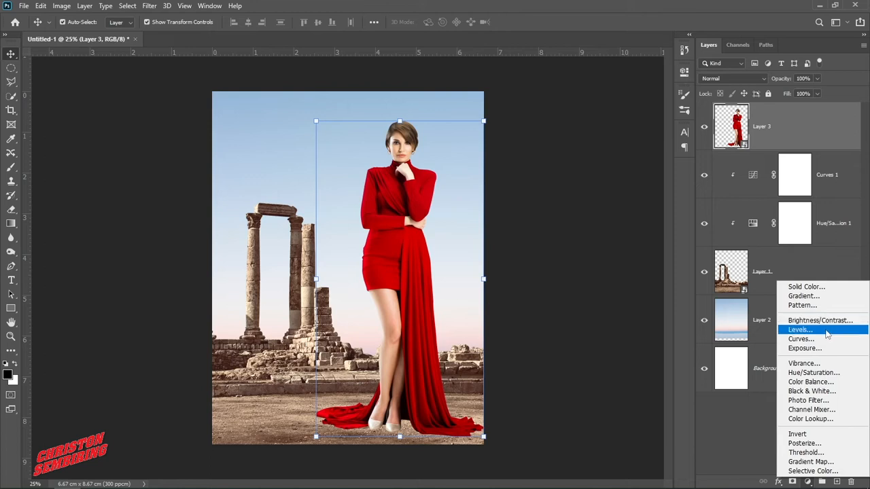
{"action": "left_click", "coordinate": [814, 373]}
{"action": "left_click", "coordinate": [592, 254]}
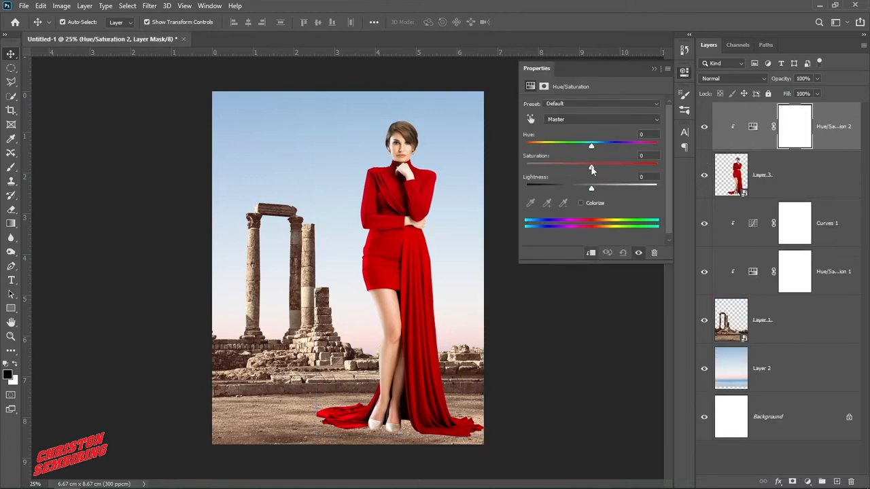
{"action": "mouse_move", "coordinate": [592, 170]}
{"action": "left_mouse_down"}
{"action": "mouse_move", "coordinate": [584, 173]}
{"action": "mouse_move", "coordinate": [591, 147]}
{"action": "mouse_move", "coordinate": [521, 155]}
{"action": "mouse_move", "coordinate": [593, 156]}
{"action": "left_mouse_up"}
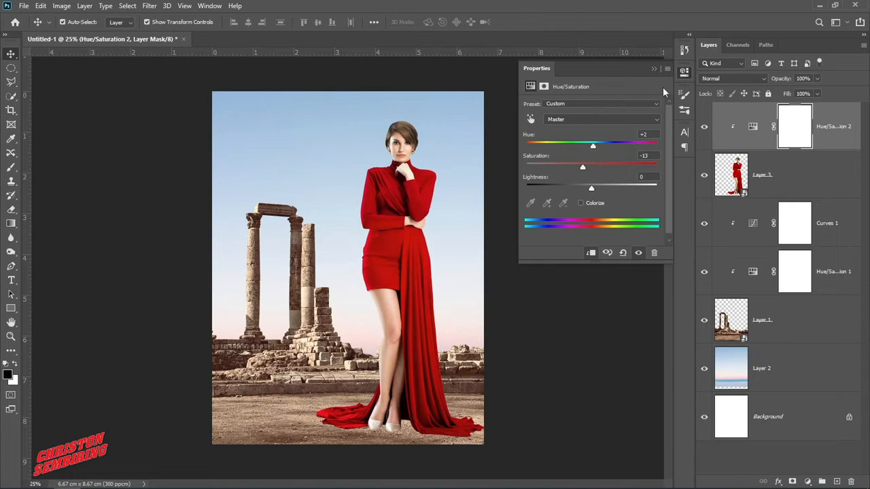
{"action": "left_click", "coordinate": [654, 69]}
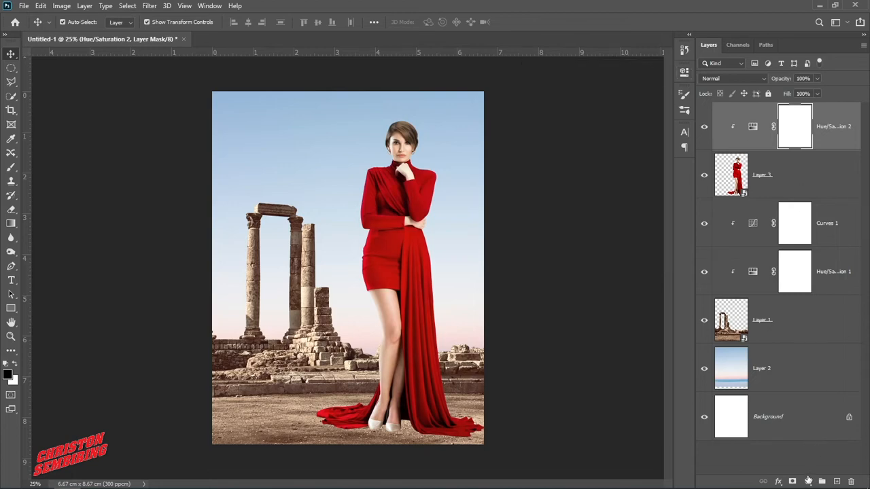
Add a Color Lookup adjustment clipped to the woman using the 3Strip.look 3D LUT
{"action": "left_click", "coordinate": [809, 481]}
{"action": "left_click", "coordinate": [812, 416]}
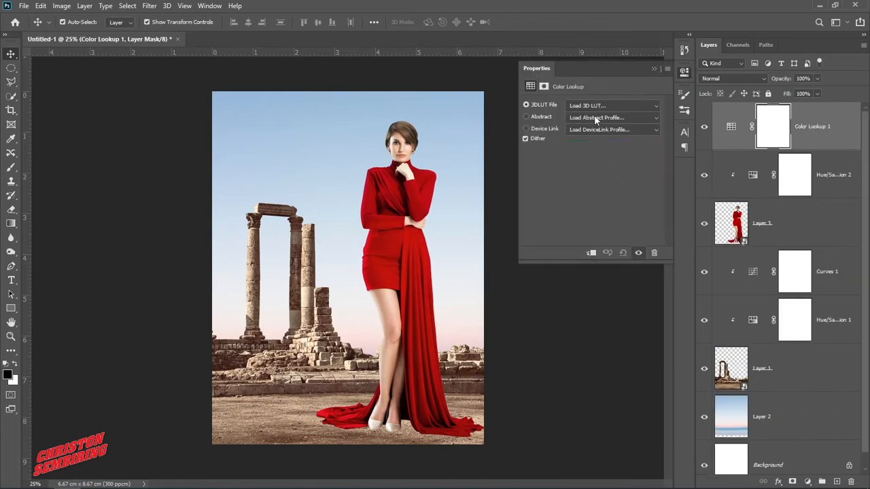
{"action": "left_click", "coordinate": [593, 107]}
{"action": "left_click", "coordinate": [591, 159]}
{"action": "left_click", "coordinate": [734, 151], "text": "alt"}
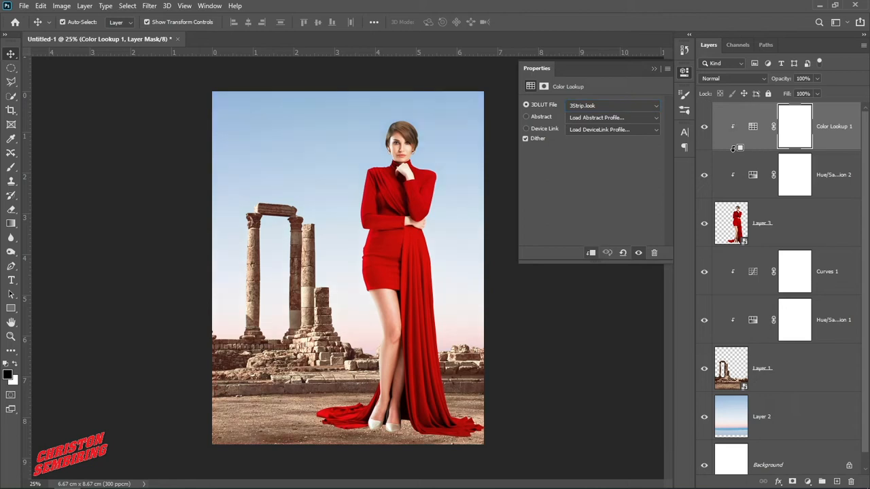
{"action": "left_click", "coordinate": [655, 70]}
{"action": "left_click", "coordinate": [562, 247]}
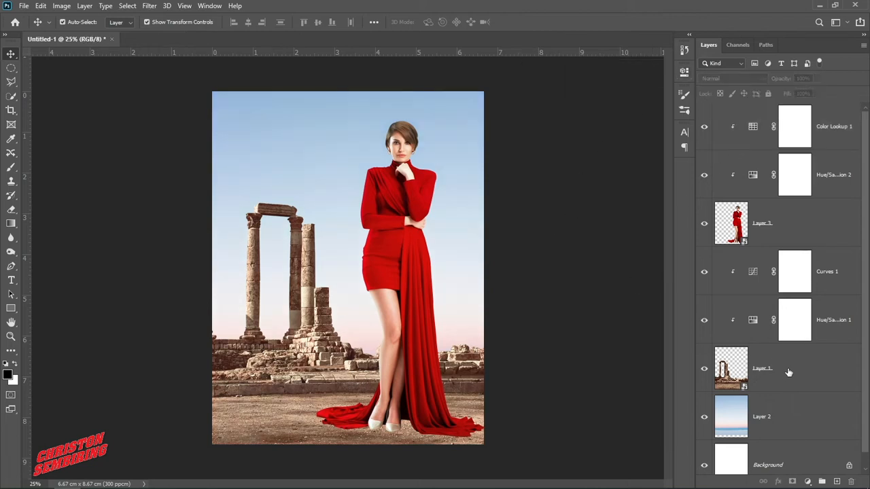
Add a Brightness/Contrast adjustment clipped to the woman with brightness -19 and contrast -14
{"action": "left_click", "coordinate": [398, 247]}
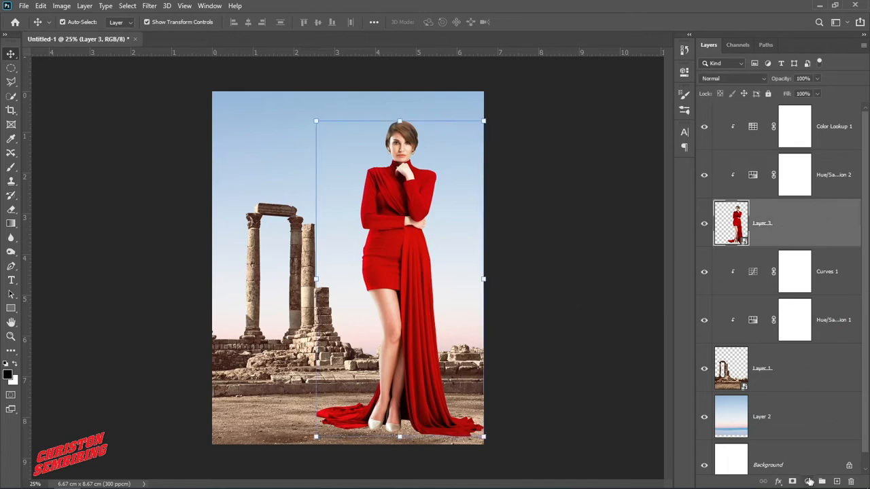
{"action": "left_click", "coordinate": [808, 481]}
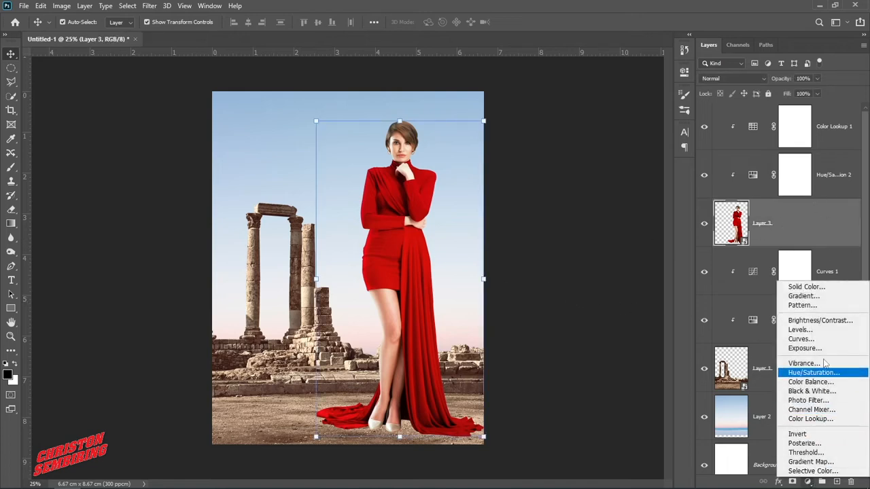
{"action": "left_click", "coordinate": [822, 321]}
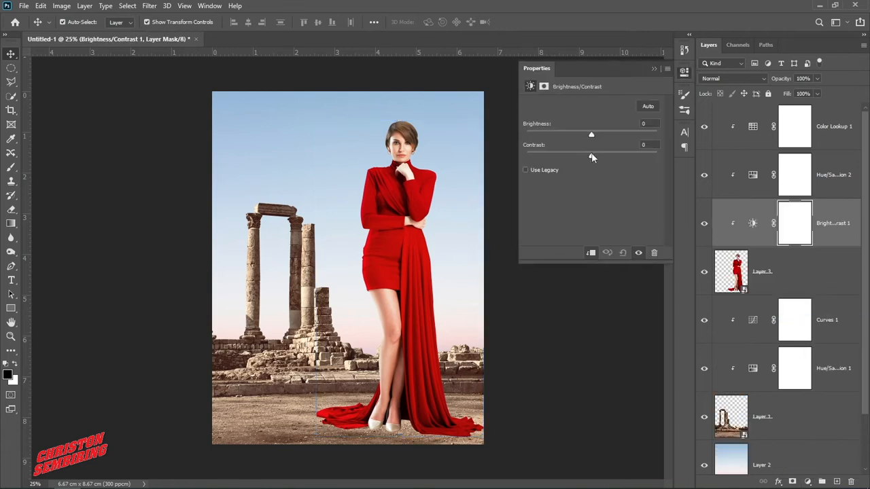
{"action": "left_click_drag", "start_coordinate": [591, 155], "coordinate": [583, 138]}
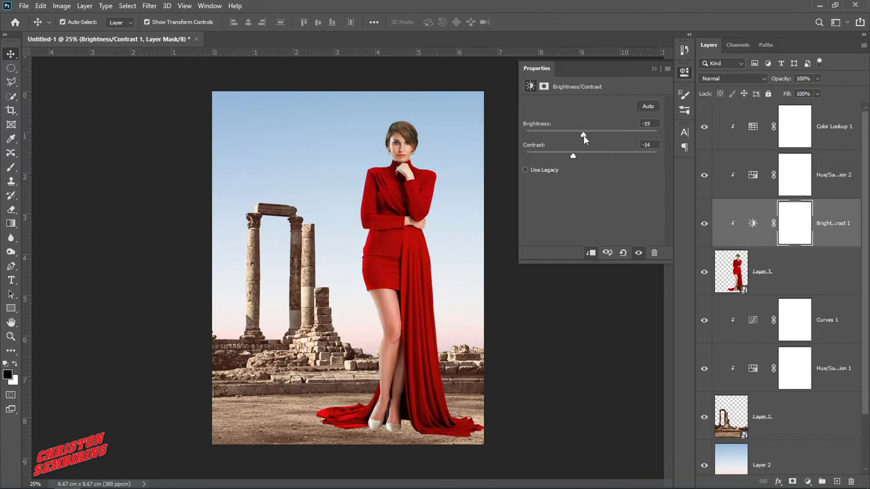
{"action": "left_click", "coordinate": [651, 68]}
On a new layer beneath the woman, paint a soft black shadow under the left dress train and the shoes at 20% flow
{"action": "left_click", "coordinate": [831, 319]}
{"action": "left_click", "coordinate": [836, 481]}
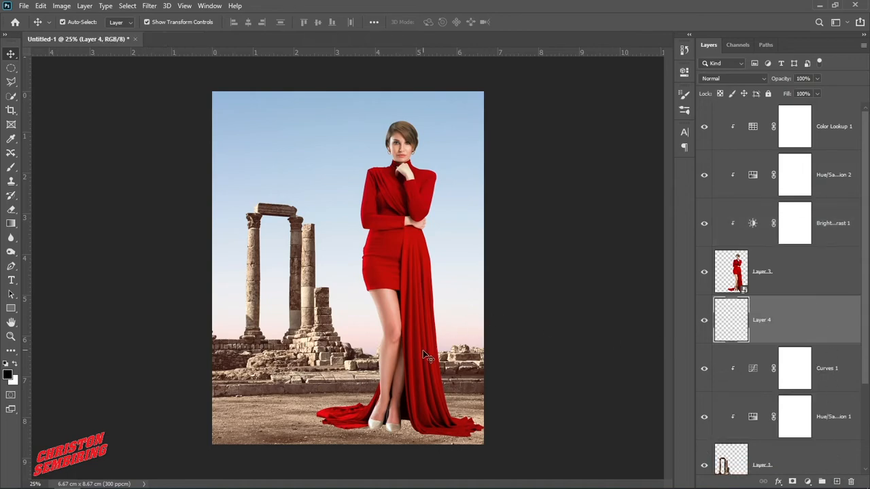
{"action": "scroll", "coordinate": [428, 357], "scroll_direction": "up", "scroll_amount": 2}
{"action": "left_click_drag", "start_coordinate": [403, 396], "coordinate": [416, 196]}
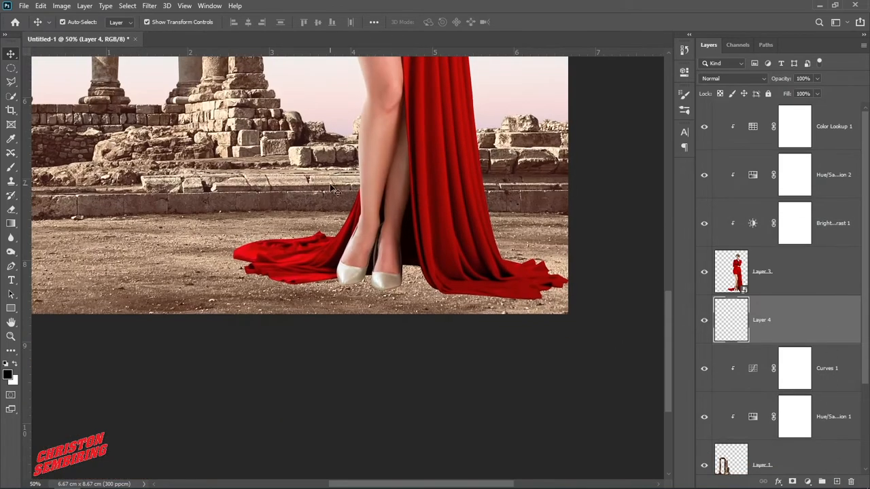
{"action": "left_click", "coordinate": [11, 168]}
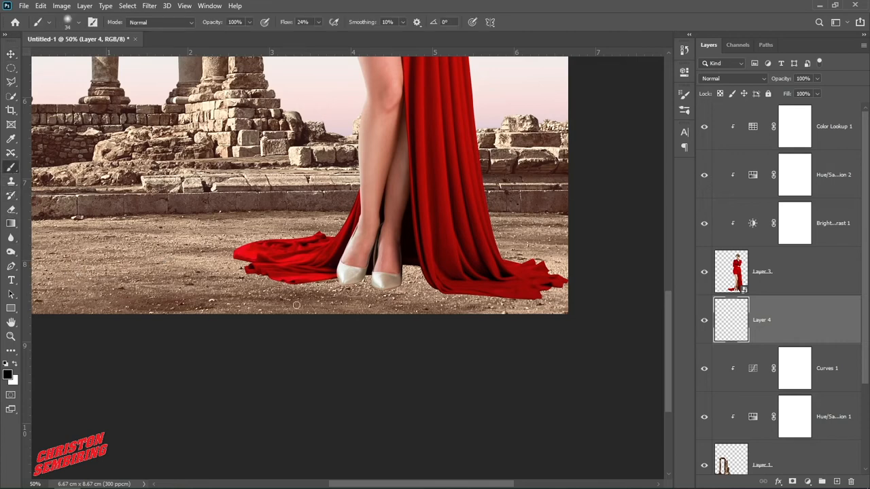
{"action": "left_click", "coordinate": [303, 22]}
{"action": "key", "text": "Return"}
{"action": "scroll", "coordinate": [320, 276], "scroll_direction": "up", "scroll_amount": 2}
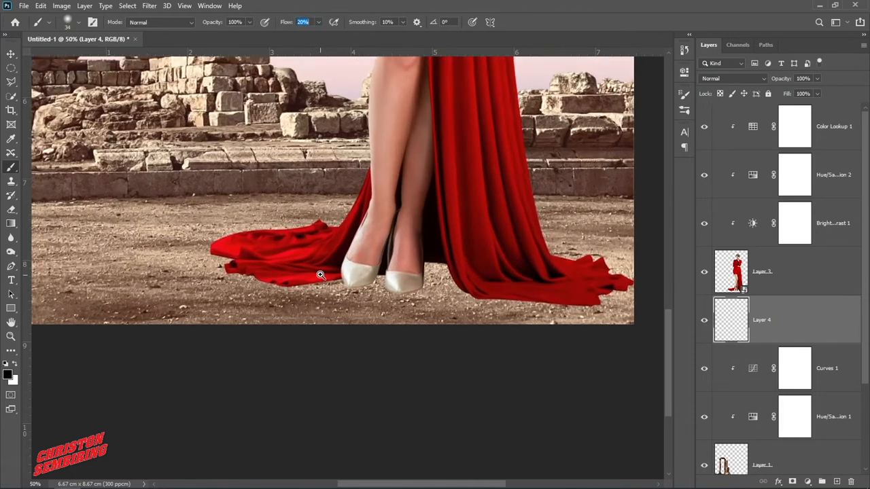
{"action": "left_click_drag", "start_coordinate": [289, 272], "coordinate": [364, 267]}
{"action": "mouse_move", "coordinate": [232, 238]}
{"action": "left_mouse_down"}
{"action": "mouse_move", "coordinate": [258, 241]}
{"action": "mouse_move", "coordinate": [231, 234]}
{"action": "mouse_move", "coordinate": [284, 244]}
{"action": "mouse_move", "coordinate": [268, 242]}
{"action": "mouse_move", "coordinate": [259, 263]}
{"action": "mouse_move", "coordinate": [315, 279]}
{"action": "mouse_move", "coordinate": [294, 272]}
{"action": "mouse_move", "coordinate": [341, 284]}
{"action": "mouse_move", "coordinate": [426, 271]}
{"action": "mouse_move", "coordinate": [329, 282]}
{"action": "mouse_move", "coordinate": [446, 268]}
{"action": "mouse_move", "coordinate": [357, 281]}
{"action": "mouse_move", "coordinate": [314, 274]}
{"action": "mouse_move", "coordinate": [339, 282]}
{"action": "mouse_move", "coordinate": [254, 263]}
{"action": "mouse_move", "coordinate": [350, 285]}
{"action": "mouse_move", "coordinate": [380, 282]}
{"action": "mouse_move", "coordinate": [348, 284]}
{"action": "mouse_move", "coordinate": [375, 281]}
{"action": "left_mouse_up"}
{"action": "left_click_drag", "start_coordinate": [434, 272], "coordinate": [491, 271]}
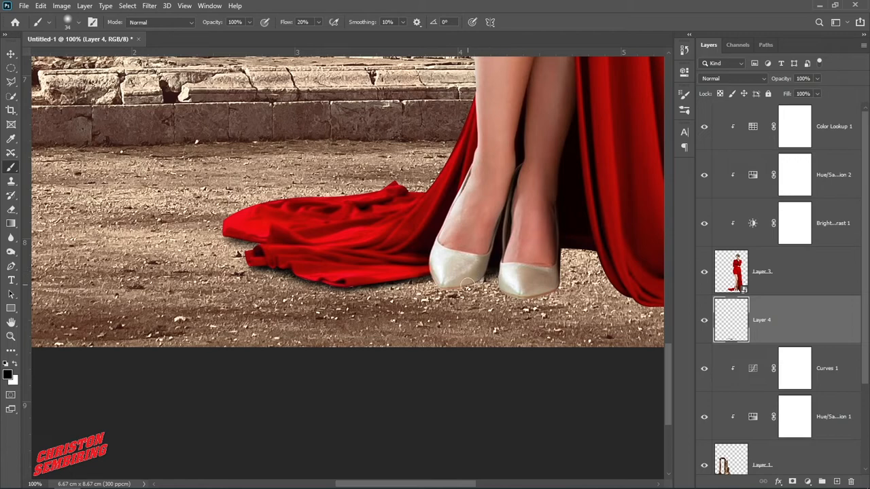
{"action": "left_click", "coordinate": [467, 288]}
Deepen the contact shadow along the lower edge of the left dress train with a 13 px brush
{"action": "key", "text": "ctrl+space"}
{"action": "left_click", "coordinate": [248, 245], "text": "ctrl"}
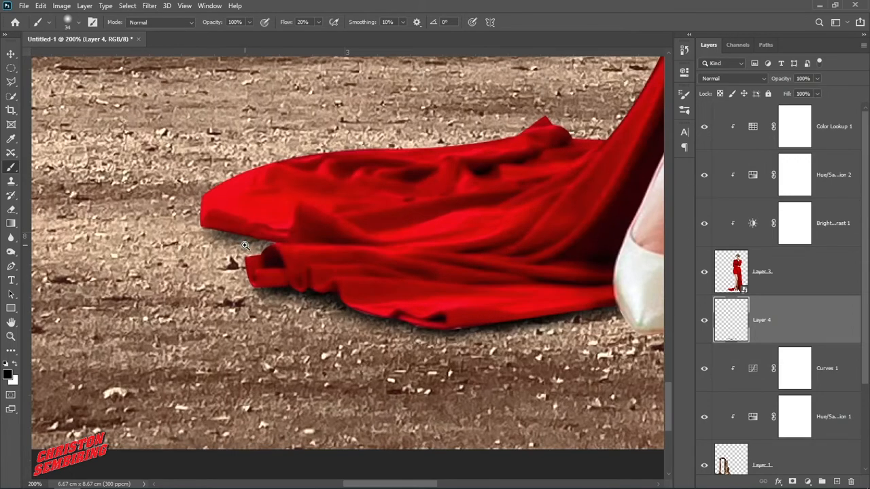
{"action": "right_click", "coordinate": [232, 241], "text": "alt"}
{"action": "mouse_move", "coordinate": [229, 234]}
{"action": "left_mouse_down"}
{"action": "mouse_move", "coordinate": [209, 226]}
{"action": "mouse_move", "coordinate": [289, 247]}
{"action": "mouse_move", "coordinate": [256, 239]}
{"action": "mouse_move", "coordinate": [287, 251]}
{"action": "mouse_move", "coordinate": [278, 288]}
{"action": "mouse_move", "coordinate": [264, 287]}
{"action": "mouse_move", "coordinate": [349, 299]}
{"action": "mouse_move", "coordinate": [332, 296]}
{"action": "mouse_move", "coordinate": [368, 319]}
{"action": "mouse_move", "coordinate": [343, 306]}
{"action": "mouse_move", "coordinate": [427, 331]}
{"action": "mouse_move", "coordinate": [517, 329]}
{"action": "mouse_move", "coordinate": [501, 327]}
{"action": "mouse_move", "coordinate": [617, 310]}
{"action": "mouse_move", "coordinate": [559, 318]}
{"action": "left_mouse_up"}
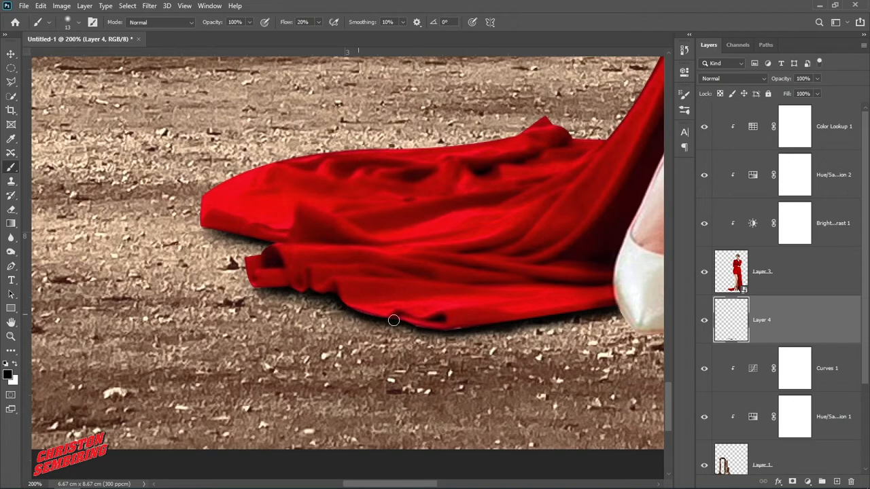
Paint dark contact shadows beneath both shoes and in the gap between them with the 13 px brush
{"action": "left_click_drag", "start_coordinate": [498, 328], "coordinate": [345, 279]}
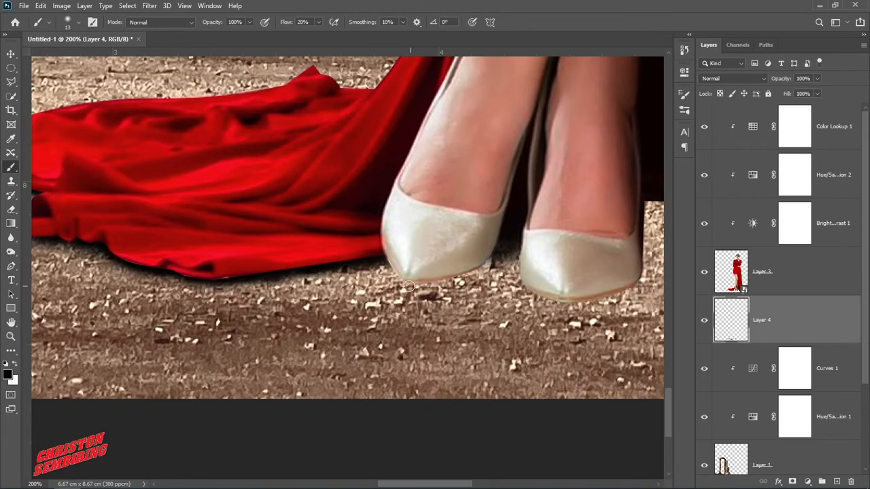
{"action": "mouse_move", "coordinate": [410, 286]}
{"action": "left_mouse_down"}
{"action": "mouse_move", "coordinate": [468, 277]}
{"action": "mouse_move", "coordinate": [431, 282]}
{"action": "mouse_move", "coordinate": [483, 266]}
{"action": "mouse_move", "coordinate": [497, 236]}
{"action": "mouse_move", "coordinate": [477, 272]}
{"action": "mouse_move", "coordinate": [499, 242]}
{"action": "mouse_move", "coordinate": [474, 273]}
{"action": "mouse_move", "coordinate": [412, 281]}
{"action": "mouse_move", "coordinate": [477, 267]}
{"action": "left_mouse_up"}
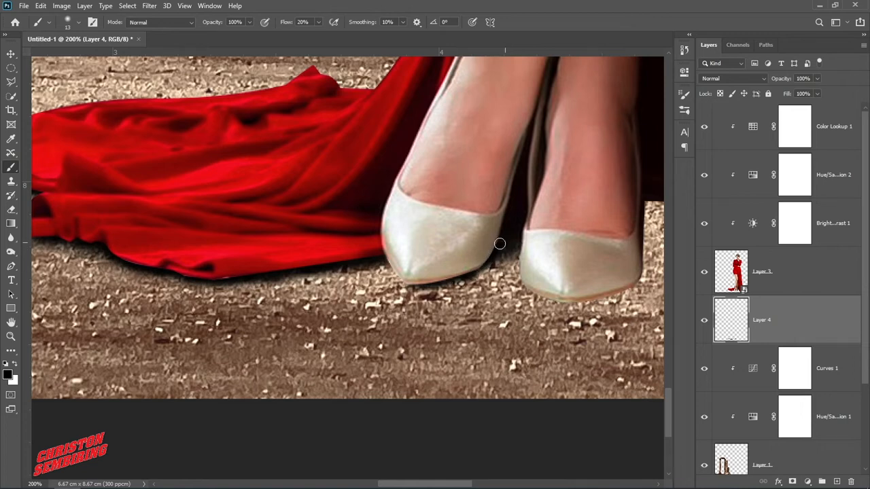
{"action": "mouse_move", "coordinate": [490, 265]}
{"action": "left_mouse_down"}
{"action": "mouse_move", "coordinate": [523, 250]}
{"action": "mouse_move", "coordinate": [484, 263]}
{"action": "mouse_move", "coordinate": [522, 258]}
{"action": "left_mouse_up"}
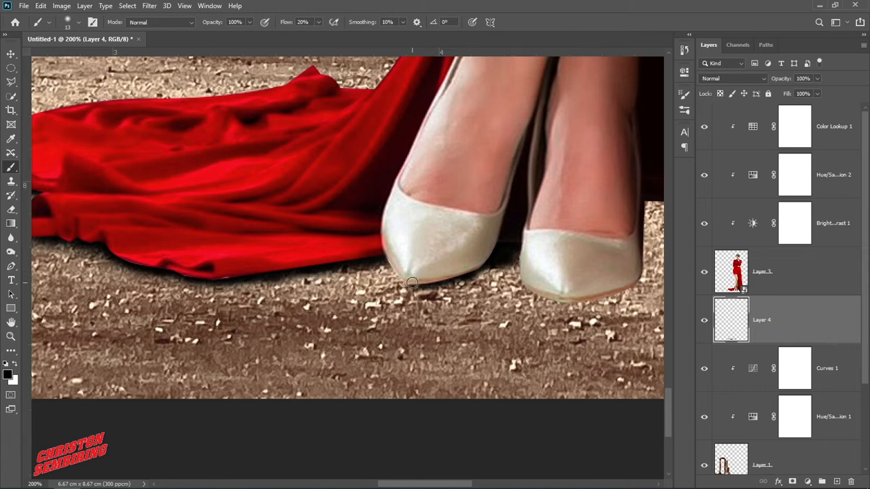
{"action": "left_click_drag", "start_coordinate": [578, 296], "coordinate": [360, 299]}
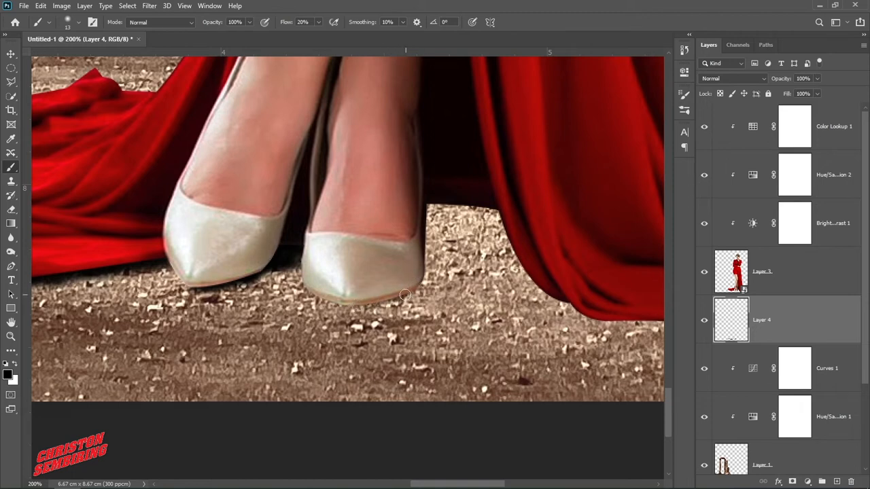
{"action": "mouse_move", "coordinate": [406, 293]}
{"action": "left_mouse_down"}
{"action": "mouse_move", "coordinate": [365, 303]}
{"action": "mouse_move", "coordinate": [414, 285]}
{"action": "mouse_move", "coordinate": [376, 303]}
{"action": "mouse_move", "coordinate": [429, 295]}
{"action": "mouse_move", "coordinate": [383, 307]}
{"action": "mouse_move", "coordinate": [435, 281]}
{"action": "mouse_move", "coordinate": [379, 307]}
{"action": "mouse_move", "coordinate": [395, 306]}
{"action": "mouse_move", "coordinate": [363, 307]}
{"action": "mouse_move", "coordinate": [414, 302]}
{"action": "mouse_move", "coordinate": [392, 304]}
{"action": "left_mouse_up"}
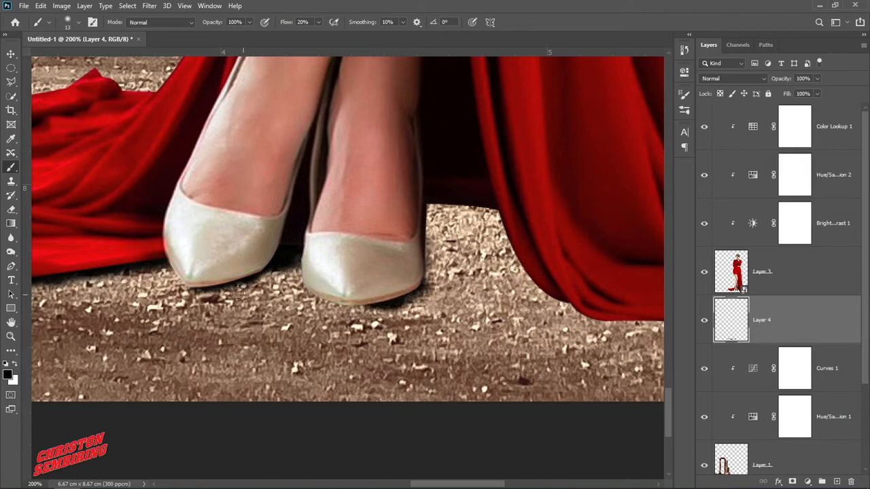
{"action": "mouse_move", "coordinate": [239, 292]}
{"action": "left_mouse_down"}
{"action": "mouse_move", "coordinate": [286, 262]}
{"action": "mouse_move", "coordinate": [250, 280]}
{"action": "mouse_move", "coordinate": [266, 276]}
{"action": "left_mouse_up"}
Fill the ground between the right shoe and the dress with a soft black shadow using a 29 px brush
{"action": "key", "text": "space"}
{"action": "left_click_drag", "start_coordinate": [439, 279], "coordinate": [361, 297]}
{"action": "mouse_move", "coordinate": [369, 234]}
{"action": "left_mouse_down"}
{"action": "mouse_move", "coordinate": [459, 240]}
{"action": "mouse_move", "coordinate": [310, 238]}
{"action": "mouse_move", "coordinate": [367, 269]}
{"action": "mouse_move", "coordinate": [486, 273]}
{"action": "mouse_move", "coordinate": [371, 238]}
{"action": "mouse_move", "coordinate": [477, 232]}
{"action": "mouse_move", "coordinate": [452, 218]}
{"action": "mouse_move", "coordinate": [515, 283]}
{"action": "mouse_move", "coordinate": [597, 301]}
{"action": "mouse_move", "coordinate": [380, 272]}
{"action": "mouse_move", "coordinate": [482, 287]}
{"action": "mouse_move", "coordinate": [344, 275]}
{"action": "mouse_move", "coordinate": [542, 290]}
{"action": "mouse_move", "coordinate": [458, 290]}
{"action": "mouse_move", "coordinate": [343, 311]}
{"action": "mouse_move", "coordinate": [388, 293]}
{"action": "mouse_move", "coordinate": [367, 291]}
{"action": "left_mouse_up"}
{"action": "right_click", "coordinate": [354, 310], "text": "alt"}
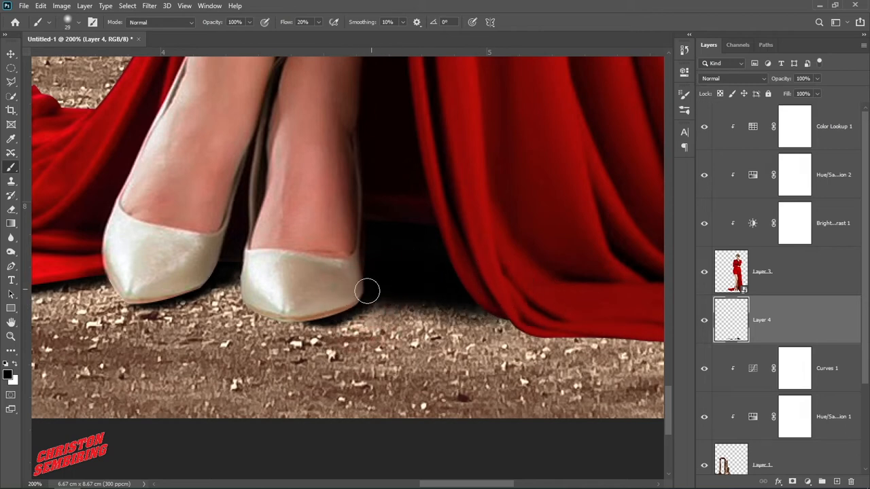
Touch up the shadow beside the right shoe with a smaller brush and soften its outer edge with the Eraser
{"action": "right_click", "coordinate": [314, 316], "text": "alt"}
{"action": "scroll", "coordinate": [436, 280], "scroll_direction": "down", "scroll_amount": 4}
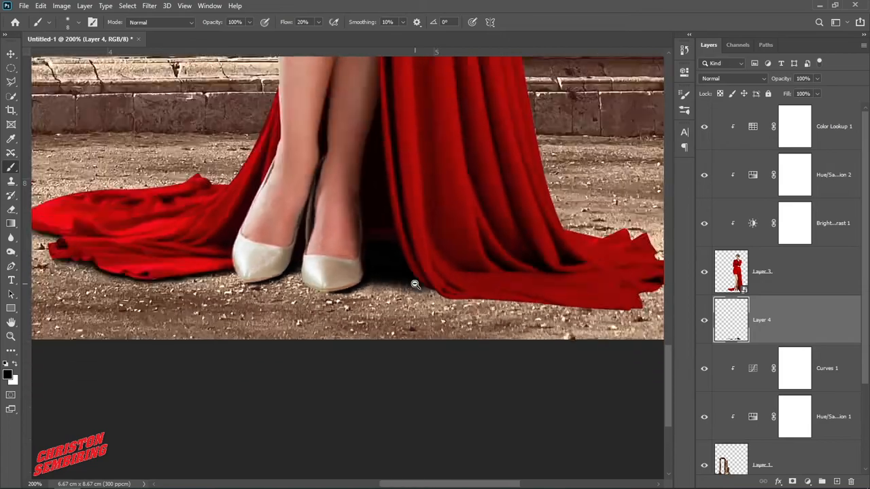
{"action": "scroll", "coordinate": [418, 293], "scroll_direction": "up", "scroll_amount": 5}
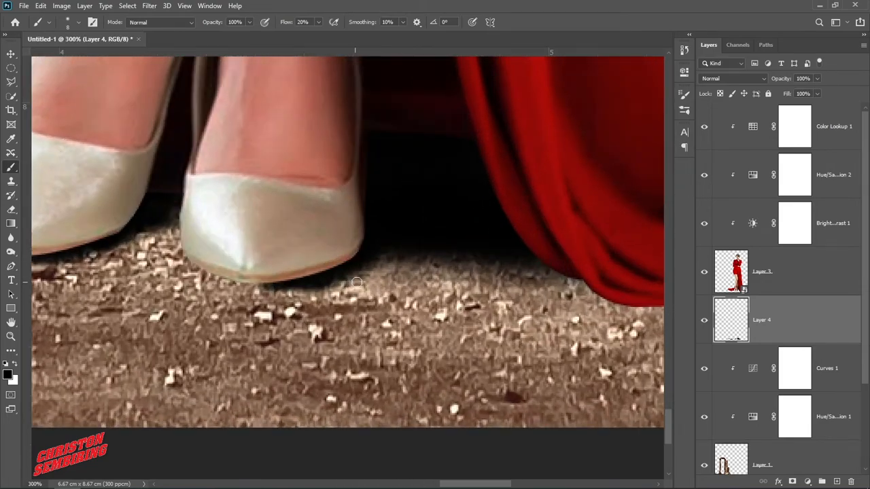
{"action": "left_click_drag", "start_coordinate": [361, 282], "coordinate": [373, 282]}
{"action": "left_click", "coordinate": [10, 210]}
{"action": "left_click_drag", "start_coordinate": [385, 314], "coordinate": [371, 315]}
{"action": "mouse_move", "coordinate": [382, 278]}
{"action": "left_mouse_down"}
{"action": "mouse_move", "coordinate": [318, 313]}
{"action": "mouse_move", "coordinate": [381, 296]}
{"action": "mouse_move", "coordinate": [346, 319]}
{"action": "left_mouse_up"}
{"action": "key", "text": "ctrl+z"}
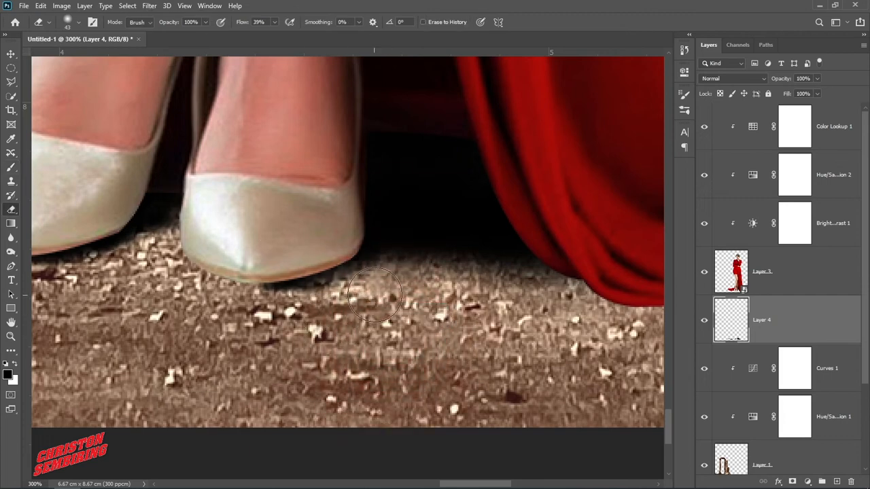
{"action": "mouse_move", "coordinate": [375, 292]}
{"action": "left_mouse_down"}
{"action": "mouse_move", "coordinate": [319, 317]}
{"action": "mouse_move", "coordinate": [360, 316]}
{"action": "left_mouse_up"}
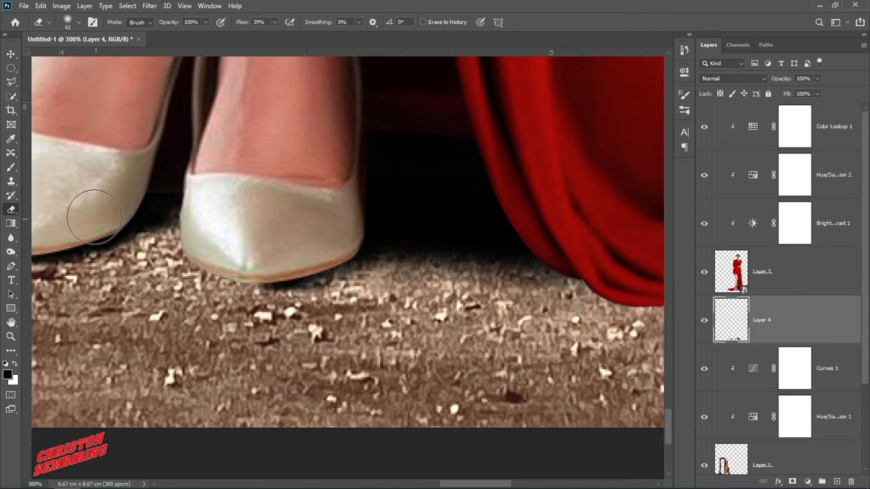
Paint a contact shadow along the bottom hem of the right dress drape with an 18 px brush, raising the flow to 40%
{"action": "left_click", "coordinate": [11, 168]}
{"action": "right_click", "coordinate": [346, 255], "text": "alt"}
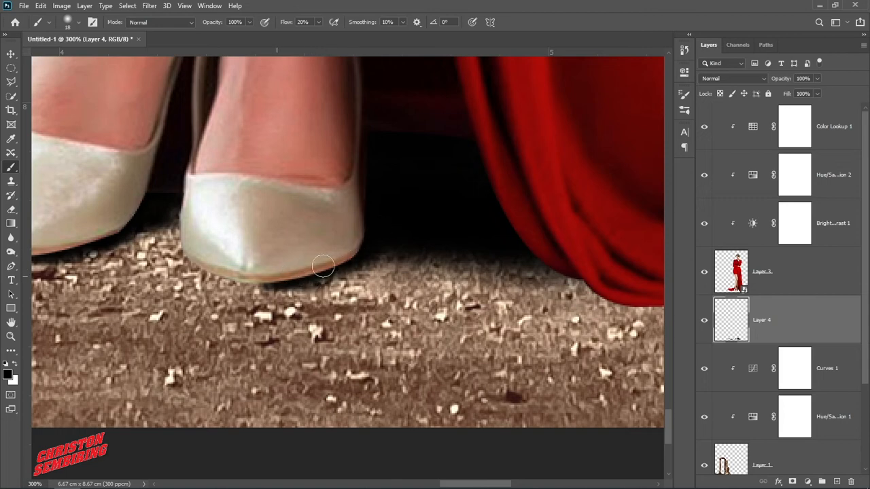
{"action": "scroll", "coordinate": [312, 266], "scroll_direction": "right", "scroll_amount": 5}
{"action": "mouse_move", "coordinate": [299, 287]}
{"action": "left_mouse_down"}
{"action": "mouse_move", "coordinate": [359, 318]}
{"action": "mouse_move", "coordinate": [513, 340]}
{"action": "left_mouse_up"}
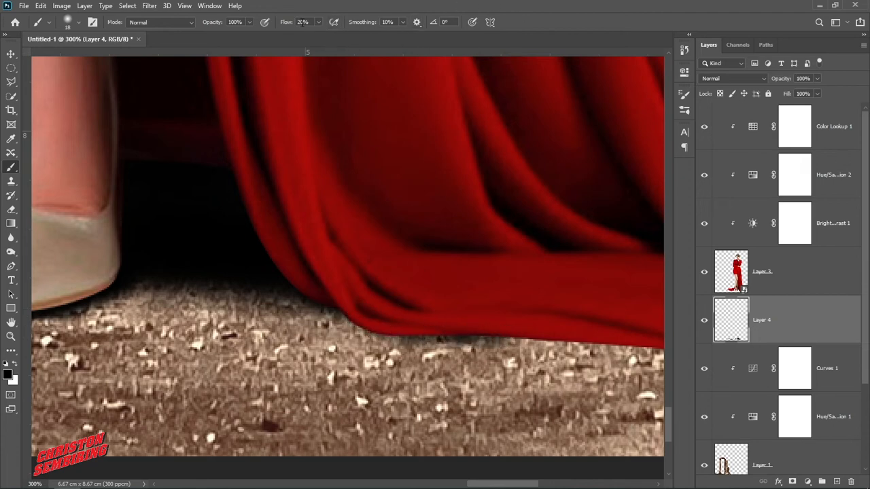
{"action": "type", "text": "40"}
{"action": "key", "text": "Return"}
{"action": "mouse_move", "coordinate": [346, 315]}
{"action": "left_mouse_down"}
{"action": "mouse_move", "coordinate": [397, 326]}
{"action": "mouse_move", "coordinate": [571, 327]}
{"action": "left_mouse_up"}
{"action": "left_click_drag", "start_coordinate": [444, 282], "coordinate": [240, 215]}
{"action": "mouse_move", "coordinate": [191, 242]}
{"action": "left_mouse_down"}
{"action": "mouse_move", "coordinate": [440, 263]}
{"action": "mouse_move", "coordinate": [627, 263]}
{"action": "mouse_move", "coordinate": [492, 266]}
{"action": "mouse_move", "coordinate": [116, 231]}
{"action": "left_mouse_up"}
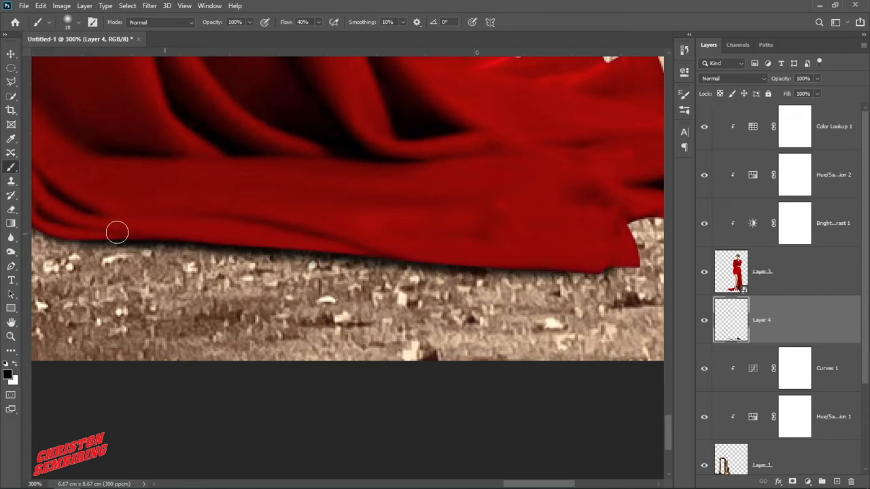
Paint black shadows around the jagged folds at the far right tip of the dress
{"action": "left_click_drag", "start_coordinate": [396, 277], "coordinate": [107, 290]}
{"action": "mouse_move", "coordinate": [265, 283]}
{"action": "left_mouse_down"}
{"action": "mouse_move", "coordinate": [300, 273]}
{"action": "mouse_move", "coordinate": [289, 247]}
{"action": "mouse_move", "coordinate": [303, 238]}
{"action": "mouse_move", "coordinate": [295, 237]}
{"action": "mouse_move", "coordinate": [337, 228]}
{"action": "mouse_move", "coordinate": [298, 240]}
{"action": "mouse_move", "coordinate": [422, 239]}
{"action": "mouse_move", "coordinate": [306, 246]}
{"action": "mouse_move", "coordinate": [373, 251]}
{"action": "mouse_move", "coordinate": [271, 257]}
{"action": "mouse_move", "coordinate": [329, 264]}
{"action": "mouse_move", "coordinate": [279, 267]}
{"action": "mouse_move", "coordinate": [383, 267]}
{"action": "mouse_move", "coordinate": [297, 271]}
{"action": "mouse_move", "coordinate": [368, 270]}
{"action": "mouse_move", "coordinate": [316, 232]}
{"action": "mouse_move", "coordinate": [396, 230]}
{"action": "mouse_move", "coordinate": [340, 228]}
{"action": "mouse_move", "coordinate": [428, 218]}
{"action": "mouse_move", "coordinate": [371, 215]}
{"action": "mouse_move", "coordinate": [492, 217]}
{"action": "mouse_move", "coordinate": [395, 208]}
{"action": "mouse_move", "coordinate": [493, 214]}
{"action": "mouse_move", "coordinate": [424, 213]}
{"action": "mouse_move", "coordinate": [494, 205]}
{"action": "mouse_move", "coordinate": [425, 197]}
{"action": "mouse_move", "coordinate": [438, 211]}
{"action": "mouse_move", "coordinate": [380, 220]}
{"action": "mouse_move", "coordinate": [461, 224]}
{"action": "mouse_move", "coordinate": [400, 212]}
{"action": "mouse_move", "coordinate": [499, 190]}
{"action": "mouse_move", "coordinate": [381, 167]}
{"action": "mouse_move", "coordinate": [467, 163]}
{"action": "mouse_move", "coordinate": [366, 159]}
{"action": "mouse_move", "coordinate": [444, 158]}
{"action": "mouse_move", "coordinate": [448, 150]}
{"action": "mouse_move", "coordinate": [362, 150]}
{"action": "mouse_move", "coordinate": [508, 163]}
{"action": "mouse_move", "coordinate": [358, 158]}
{"action": "mouse_move", "coordinate": [429, 172]}
{"action": "mouse_move", "coordinate": [540, 170]}
{"action": "mouse_move", "coordinate": [461, 192]}
{"action": "mouse_move", "coordinate": [355, 149]}
{"action": "mouse_move", "coordinate": [444, 168]}
{"action": "mouse_move", "coordinate": [340, 139]}
{"action": "mouse_move", "coordinate": [350, 133]}
{"action": "mouse_move", "coordinate": [293, 135]}
{"action": "mouse_move", "coordinate": [415, 136]}
{"action": "mouse_move", "coordinate": [301, 136]}
{"action": "mouse_move", "coordinate": [406, 141]}
{"action": "mouse_move", "coordinate": [317, 127]}
{"action": "mouse_move", "coordinate": [368, 129]}
{"action": "mouse_move", "coordinate": [364, 118]}
{"action": "mouse_move", "coordinate": [529, 218]}
{"action": "left_mouse_up"}
{"action": "left_click_drag", "start_coordinate": [643, 286], "coordinate": [578, 214]}
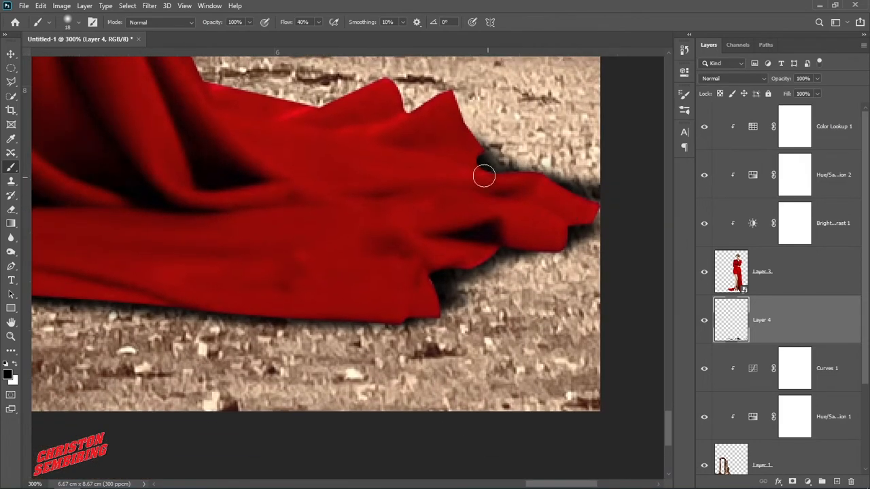
{"action": "left_click_drag", "start_coordinate": [525, 184], "coordinate": [527, 192]}
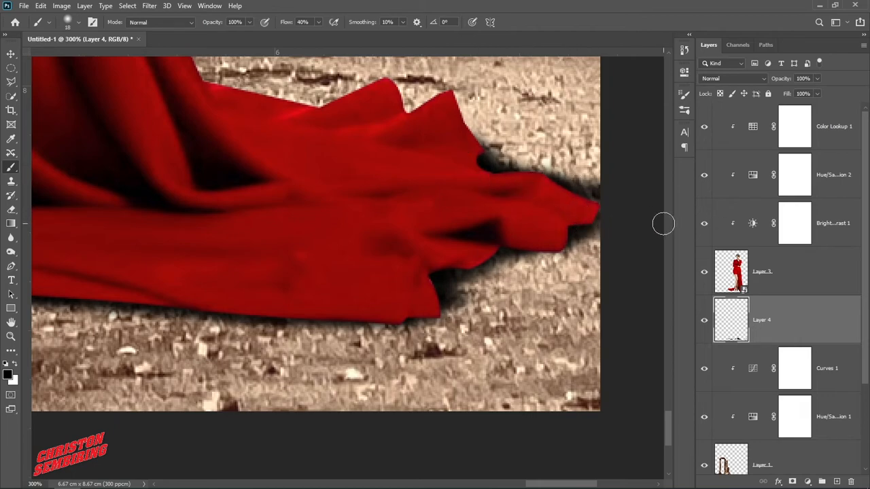
{"action": "mouse_move", "coordinate": [542, 246]}
{"action": "left_mouse_down"}
{"action": "mouse_move", "coordinate": [599, 249]}
{"action": "mouse_move", "coordinate": [585, 255]}
{"action": "left_mouse_up"}
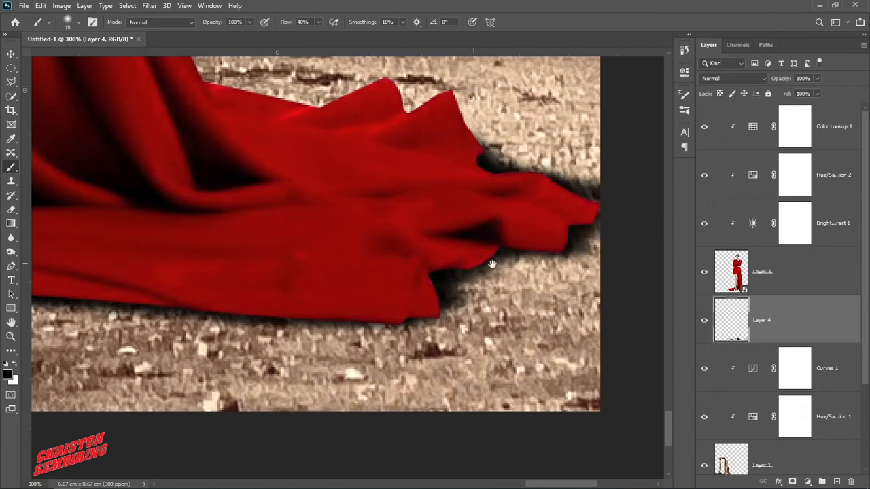
Check the shadows from farther out and darken the shadow under the right end of the dress hem
{"action": "left_click", "coordinate": [501, 255], "text": "alt"}
{"action": "left_click", "coordinate": [501, 255], "text": "alt"}
{"action": "left_click", "coordinate": [501, 255], "text": "alt"}
{"action": "left_click", "coordinate": [472, 265], "text": "alt"}
{"action": "left_click", "coordinate": [472, 266], "text": "alt"}
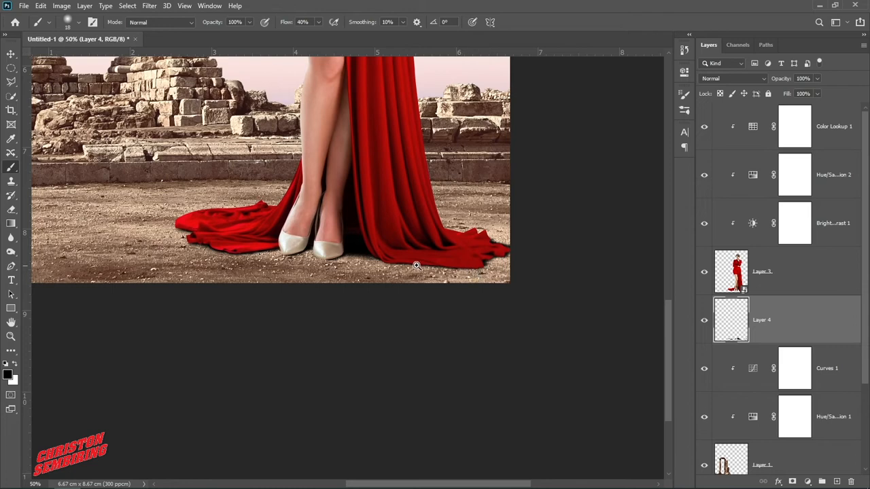
{"action": "left_click", "coordinate": [356, 263], "text": "ctrl"}
{"action": "left_click", "coordinate": [357, 262], "text": "ctrl"}
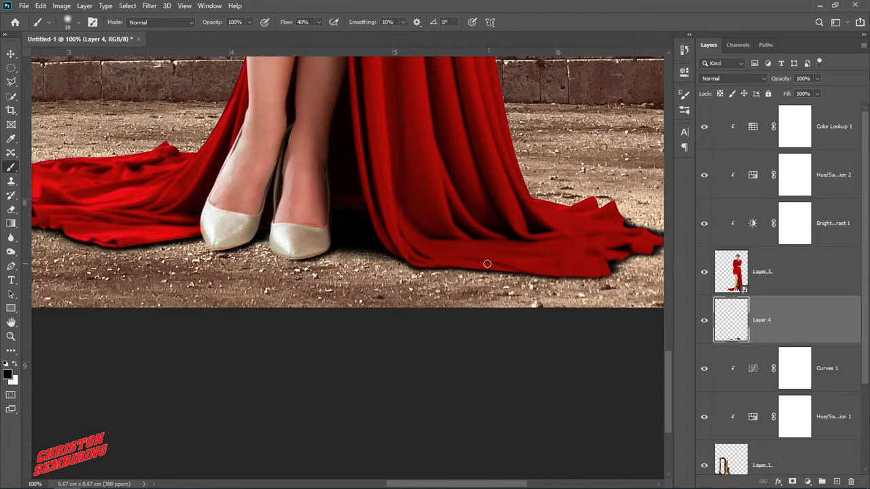
{"action": "left_click_drag", "start_coordinate": [559, 277], "coordinate": [597, 280]}
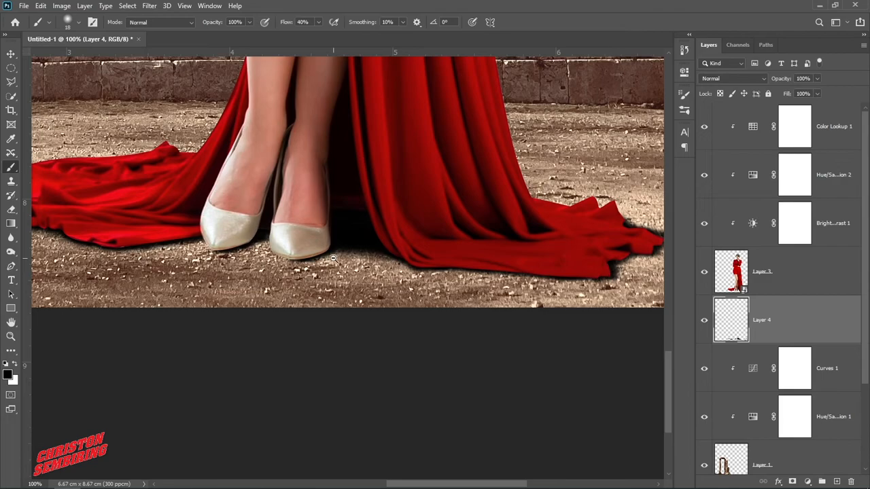
Darken the contact shadow beneath the leftmost tip of the dress train with the 18 px brush
{"action": "scroll", "coordinate": [333, 259], "scroll_direction": "down", "scroll_amount": 3}
{"action": "scroll", "coordinate": [193, 218], "scroll_direction": "up", "scroll_amount": 4}
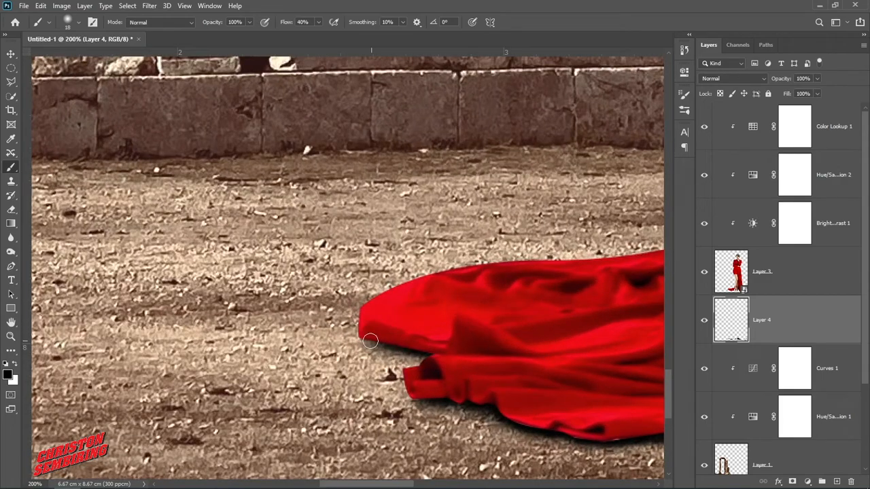
{"action": "left_click_drag", "start_coordinate": [370, 340], "coordinate": [443, 356]}
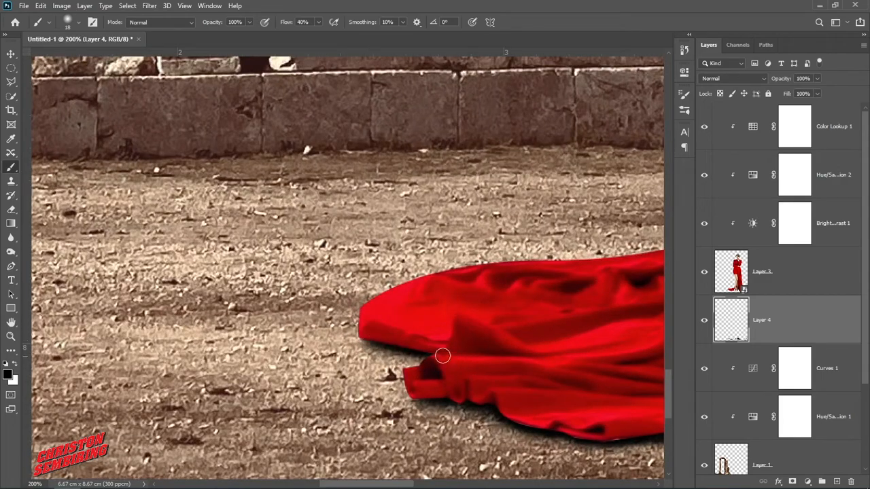
Paint the contact shadow beneath the lower fold on the left side of the dress train
{"action": "left_click_drag", "start_coordinate": [427, 395], "coordinate": [492, 410]}
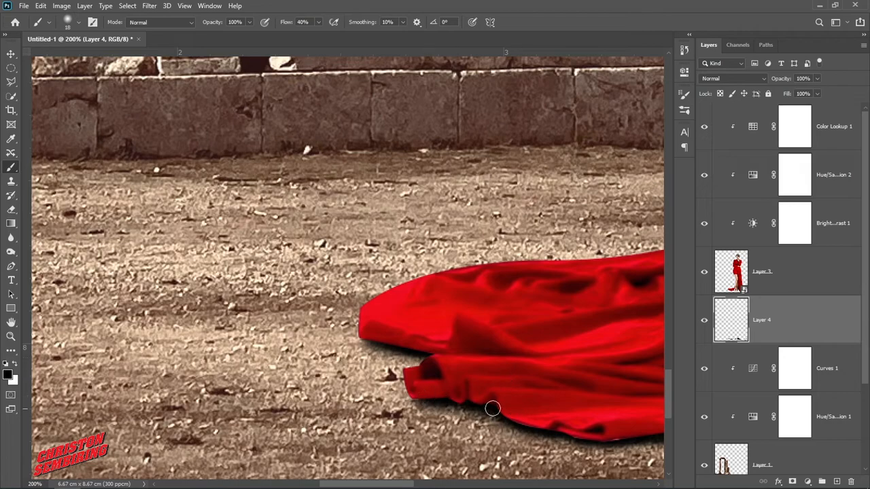
{"action": "left_click_drag", "start_coordinate": [516, 380], "coordinate": [313, 299]}
{"action": "left_click", "coordinate": [471, 336], "text": "alt"}
{"action": "scroll", "coordinate": [471, 336], "scroll_direction": "down", "scroll_amount": 5}
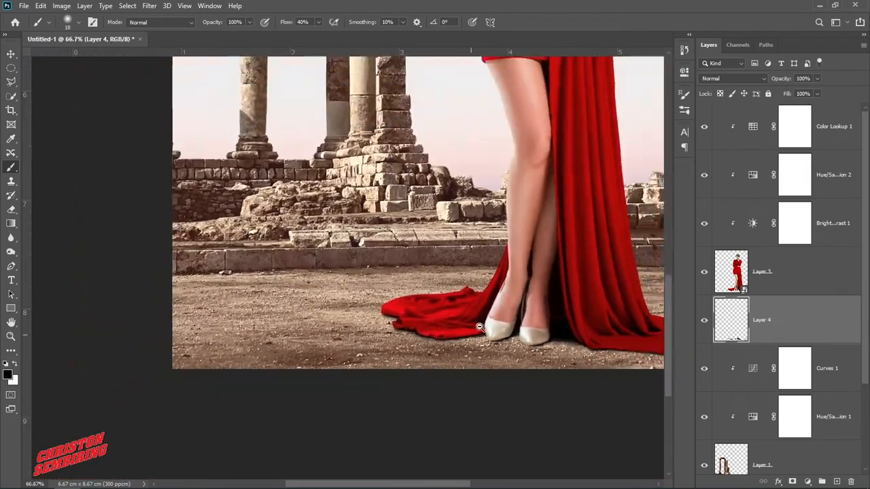
{"action": "scroll", "coordinate": [406, 359], "scroll_direction": "down", "scroll_amount": 1}
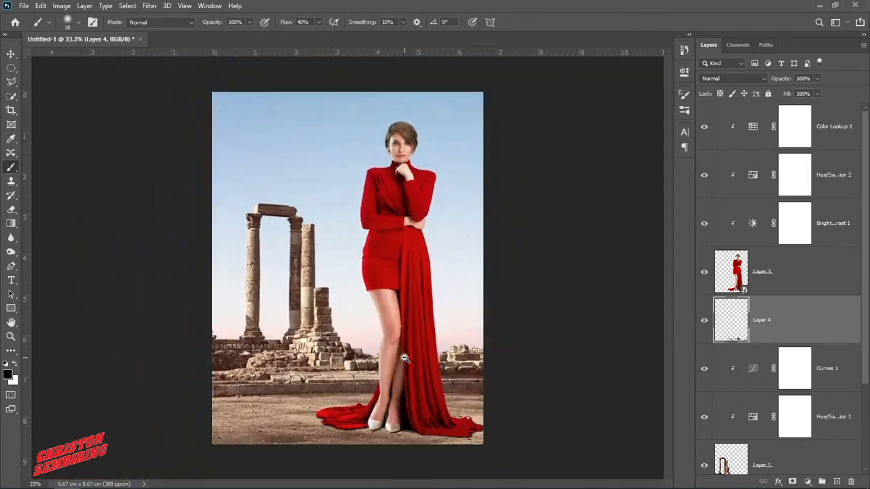
Select the woman's Layer 3 together with shadow Layer 4 and nudge both slightly to the right
{"action": "left_click", "coordinate": [12, 55]}
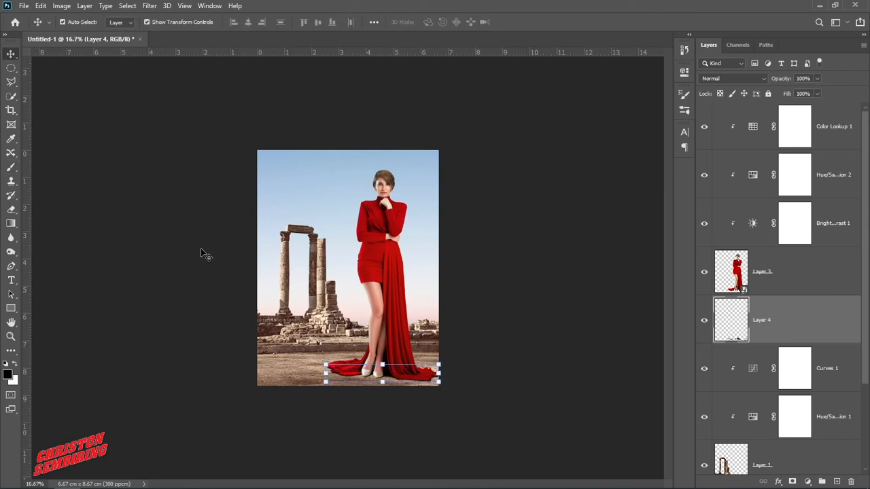
{"action": "left_click", "coordinate": [200, 252]}
{"action": "scroll", "coordinate": [345, 284], "scroll_direction": "up", "scroll_amount": 1}
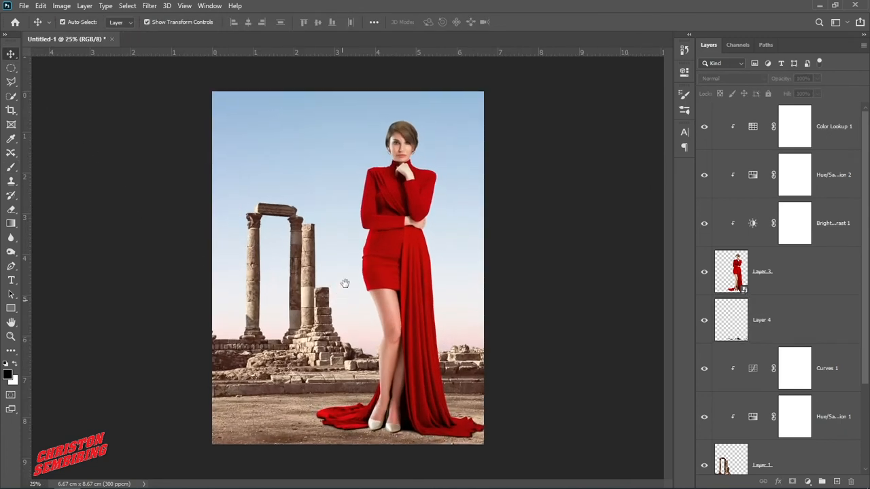
{"action": "left_click", "coordinate": [317, 319]}
{"action": "left_click", "coordinate": [531, 284]}
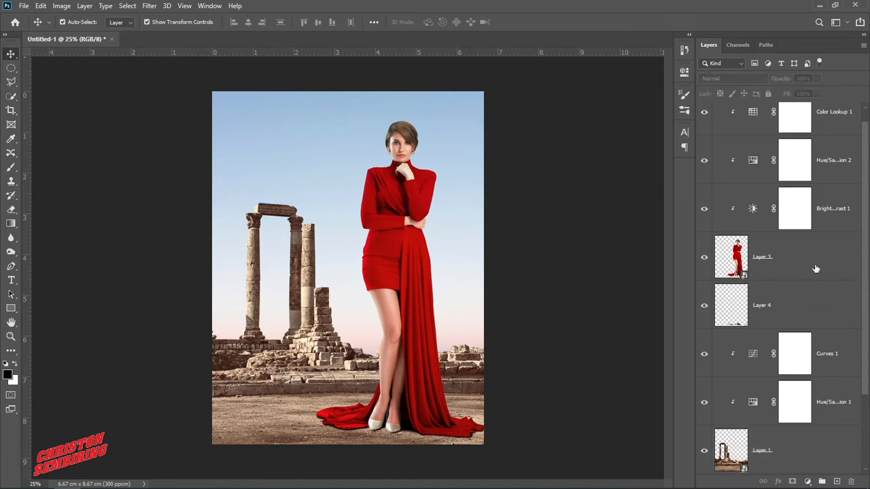
{"action": "left_click", "coordinate": [398, 247]}
{"action": "left_click", "coordinate": [816, 306], "text": "shift"}
{"action": "key", "text": "Right"}
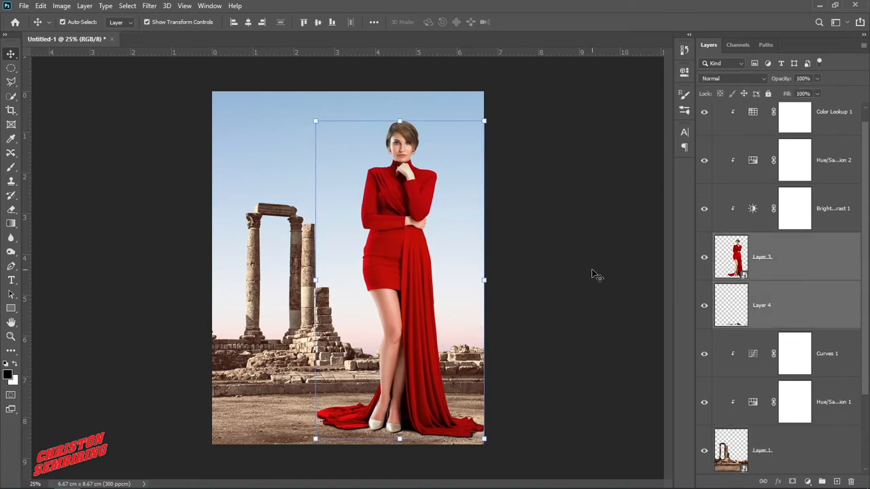
Lower the opacity of the shadow layer, Layer 4, to 92%
{"action": "left_click", "coordinate": [768, 309]}
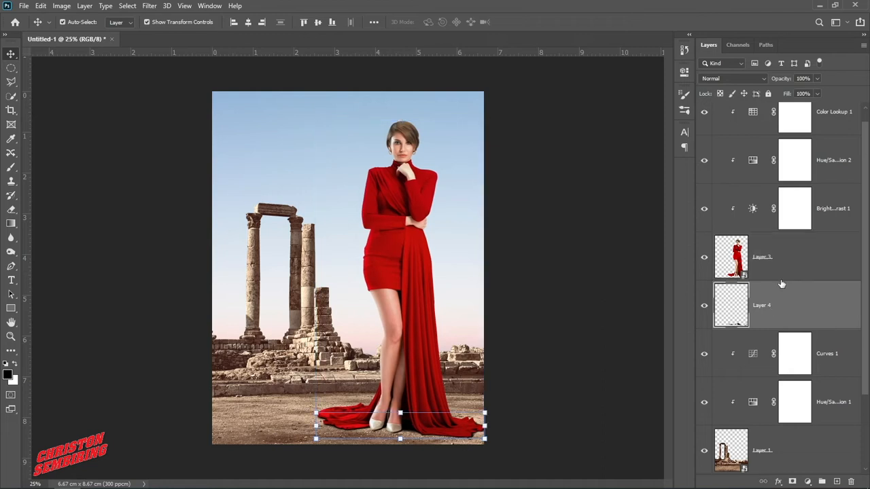
{"action": "left_click", "coordinate": [817, 78]}
{"action": "left_click_drag", "start_coordinate": [813, 94], "coordinate": [810, 94]}
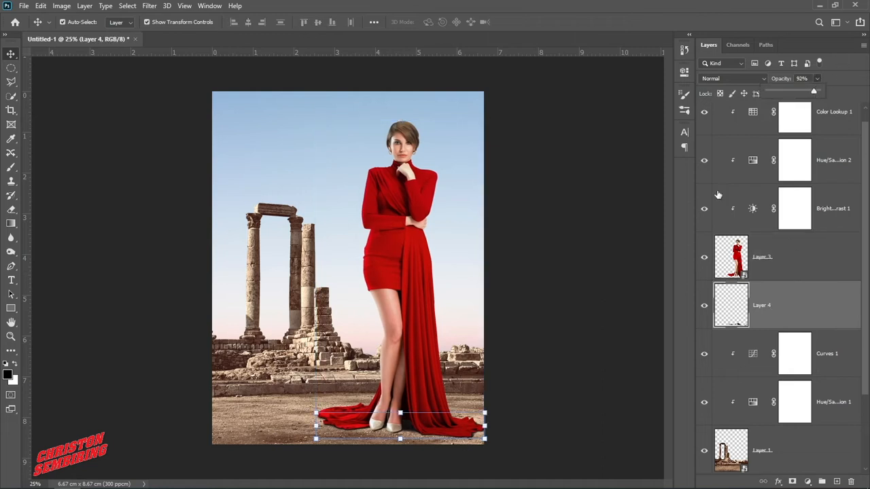
{"action": "left_click", "coordinate": [619, 240]}
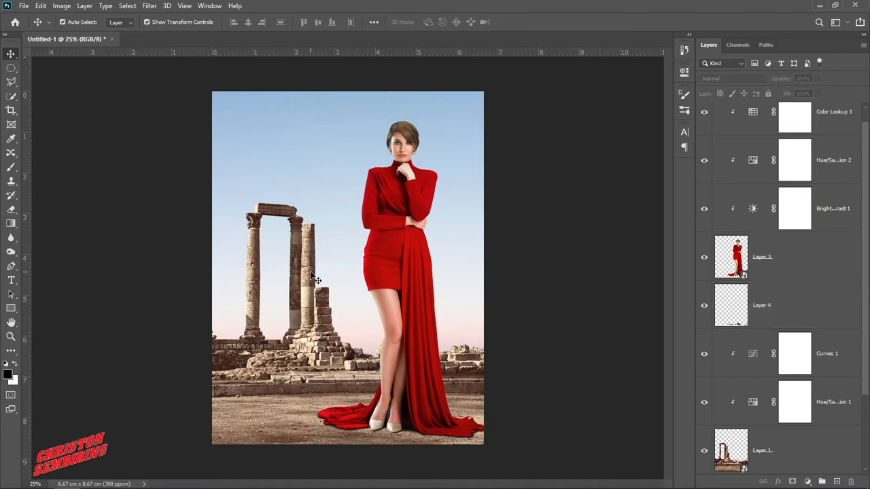
Add a Gradient fill layer at the top of the layer stack, above Color Lookup 1
{"action": "left_click", "coordinate": [794, 267]}
{"action": "scroll", "coordinate": [794, 266], "scroll_direction": "up", "scroll_amount": 1}
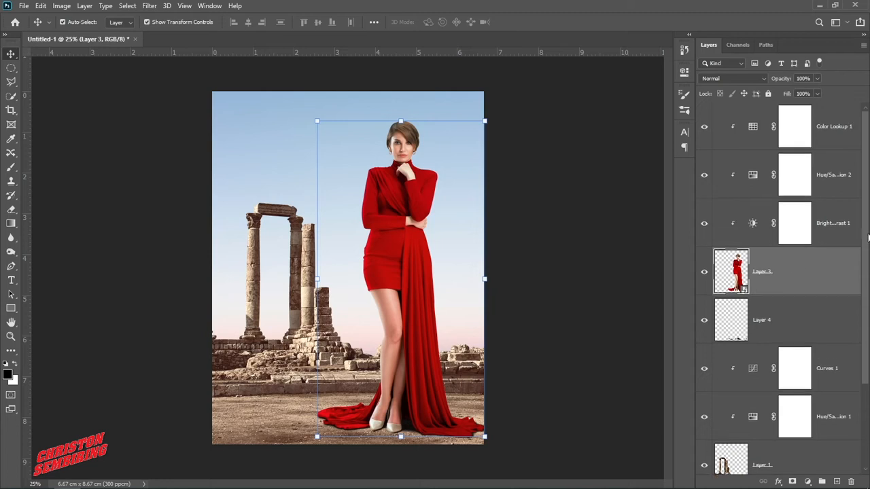
{"action": "left_click", "coordinate": [821, 118]}
{"action": "left_click", "coordinate": [808, 482]}
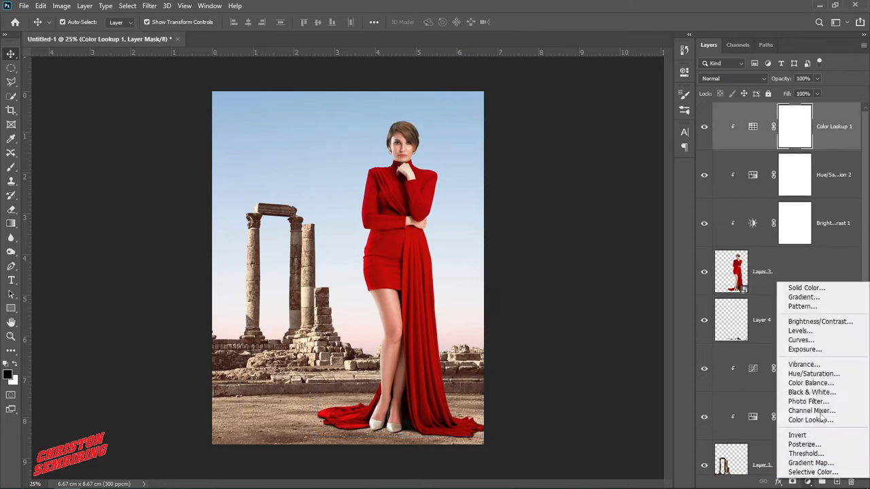
{"action": "left_click", "coordinate": [805, 297]}
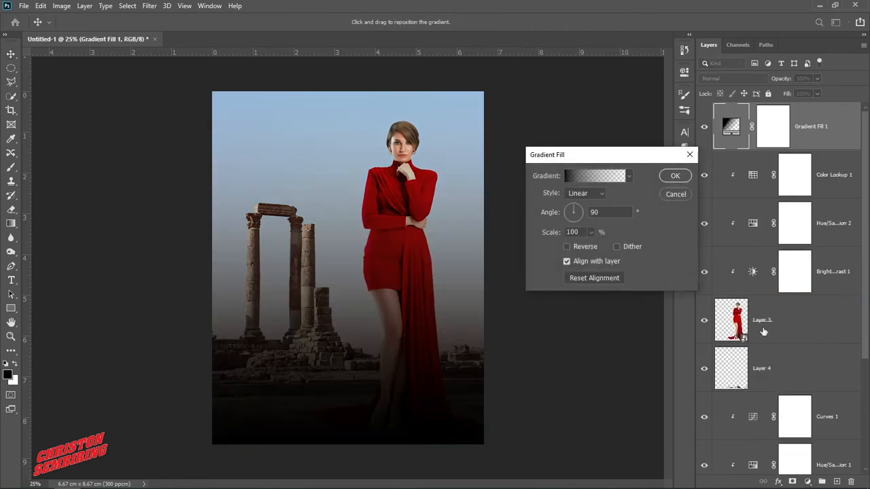
Set both color stops of the gradient to white (ffffff)
{"action": "left_click", "coordinate": [594, 176]}
{"action": "left_click", "coordinate": [539, 270]}
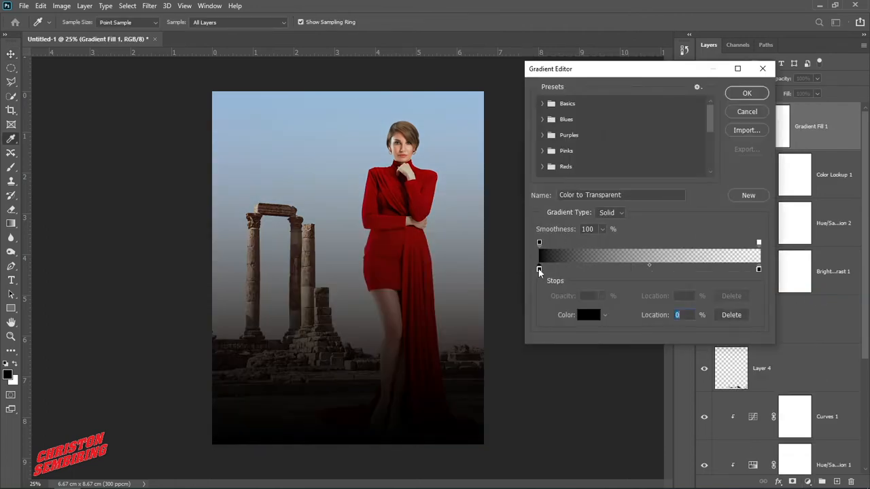
{"action": "left_click", "coordinate": [588, 314]}
{"action": "left_click_drag", "start_coordinate": [592, 171], "coordinate": [537, 100]}
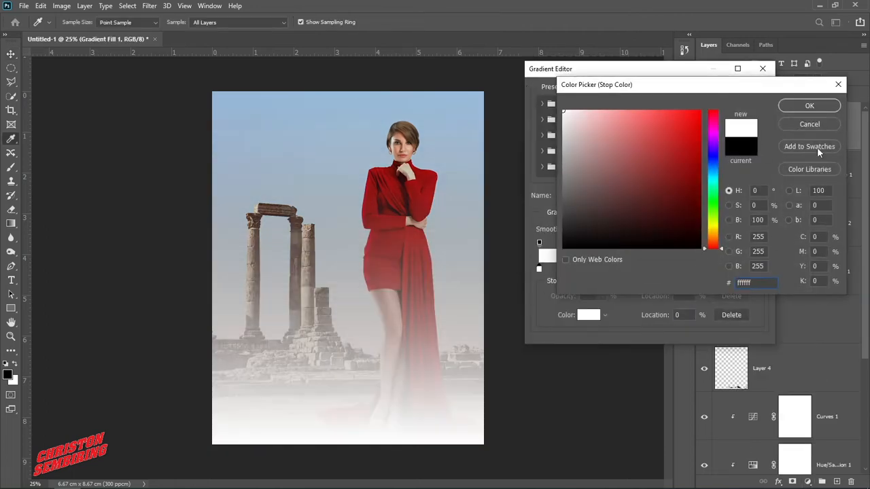
{"action": "left_click", "coordinate": [808, 108]}
{"action": "left_click", "coordinate": [759, 269]}
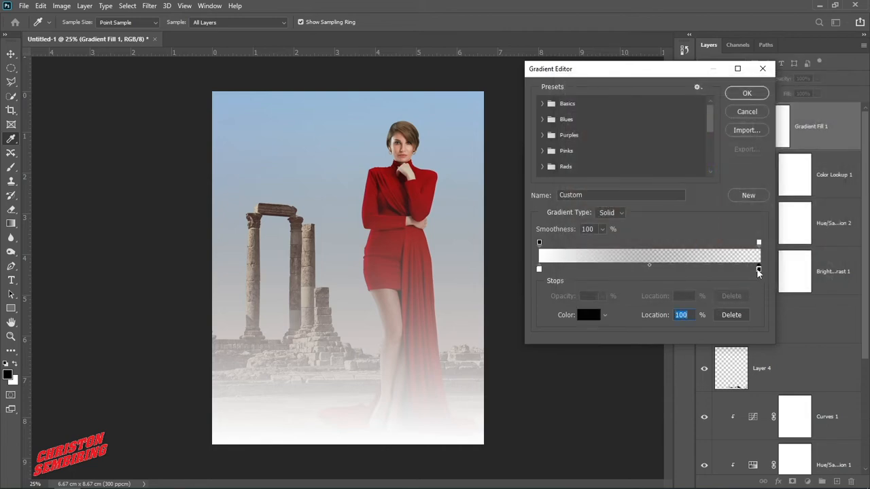
{"action": "left_click", "coordinate": [589, 314]}
{"action": "type", "text": "ffffff"}
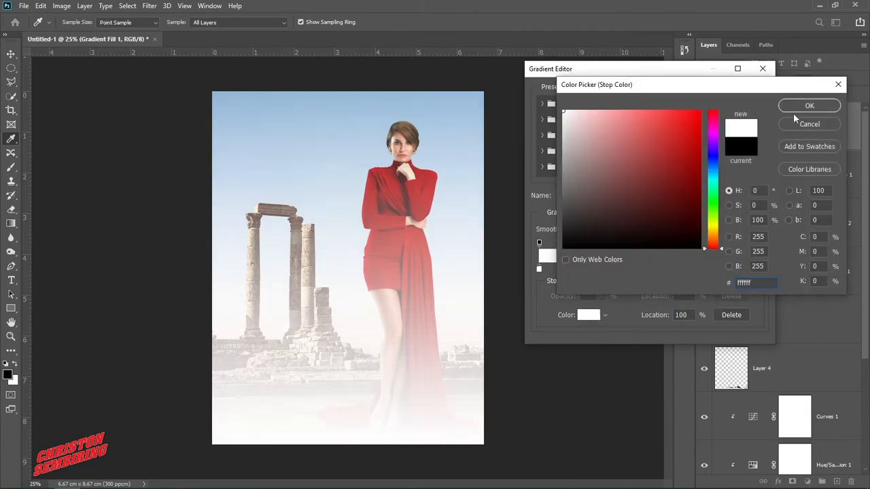
{"action": "left_click", "coordinate": [806, 108]}
{"action": "left_click", "coordinate": [738, 99]}
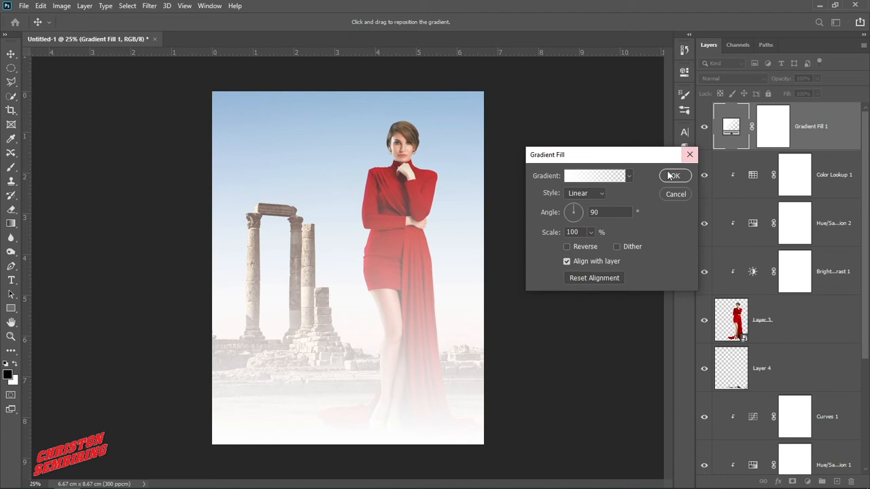
Change the gradient style to Radial and reposition its center over the leftmost ruined column
{"action": "left_click", "coordinate": [583, 193]}
{"action": "left_click", "coordinate": [575, 213]}
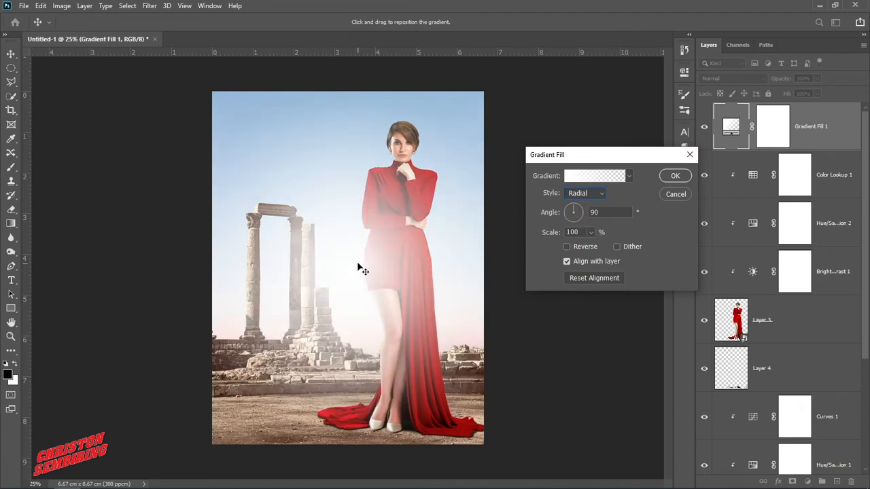
{"action": "left_click_drag", "start_coordinate": [358, 268], "coordinate": [250, 265]}
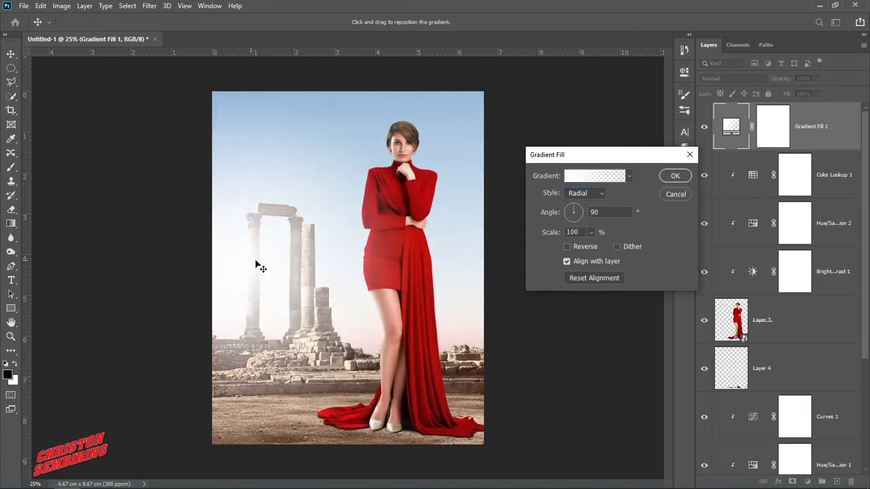
Recolor the gradient's starting color stop to light orange ffd190 and copy its hex code
{"action": "left_click", "coordinate": [580, 178]}
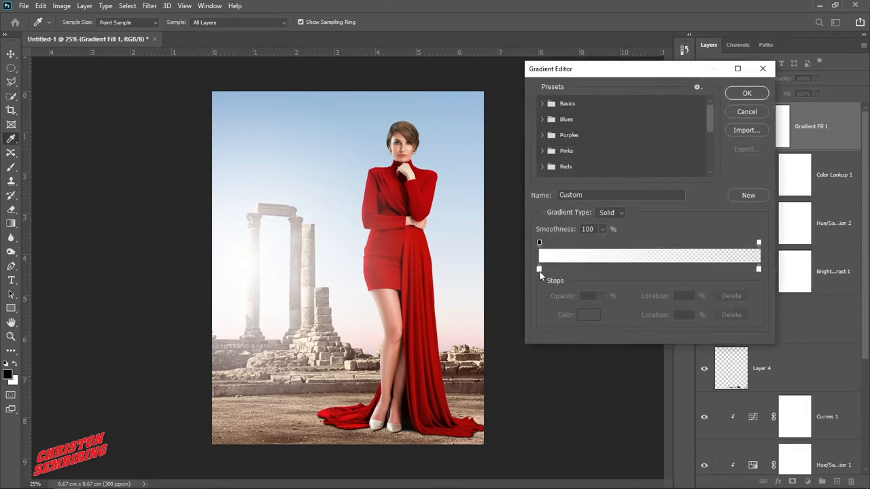
{"action": "left_click", "coordinate": [540, 269]}
{"action": "left_click", "coordinate": [586, 315]}
{"action": "left_click", "coordinate": [714, 237]}
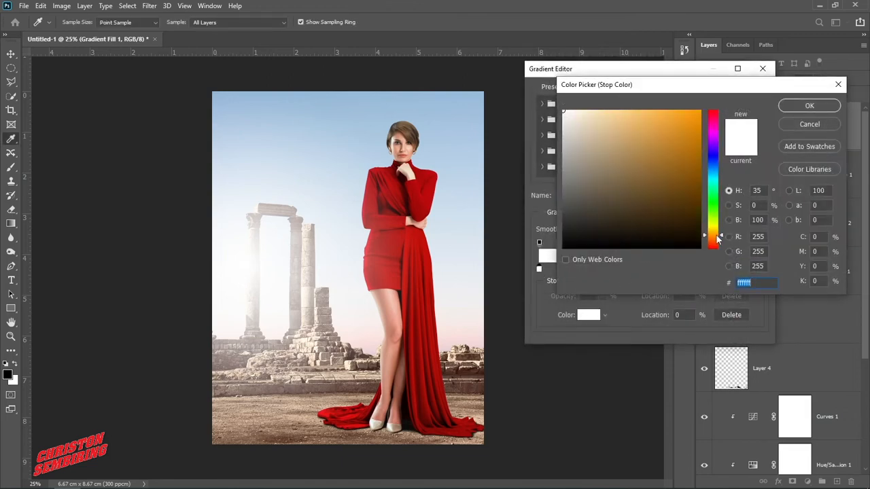
{"action": "left_click", "coordinate": [620, 114]}
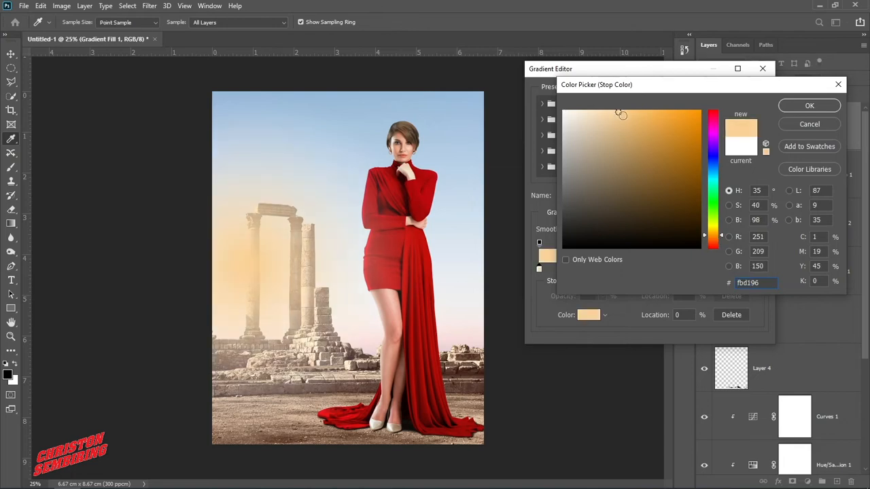
{"action": "left_click_drag", "start_coordinate": [620, 114], "coordinate": [623, 110]}
{"action": "double_click", "coordinate": [754, 281]}
{"action": "right_click", "coordinate": [754, 282]}
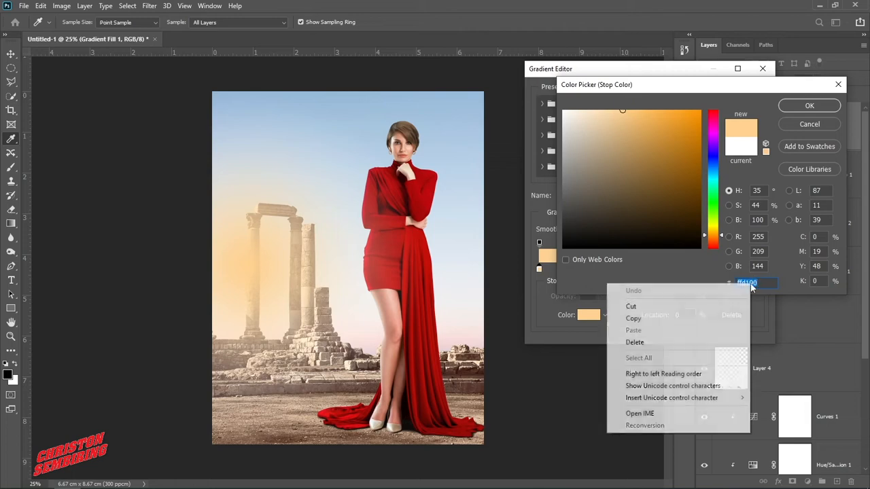
{"action": "left_click", "coordinate": [714, 318]}
{"action": "left_click", "coordinate": [810, 106]}
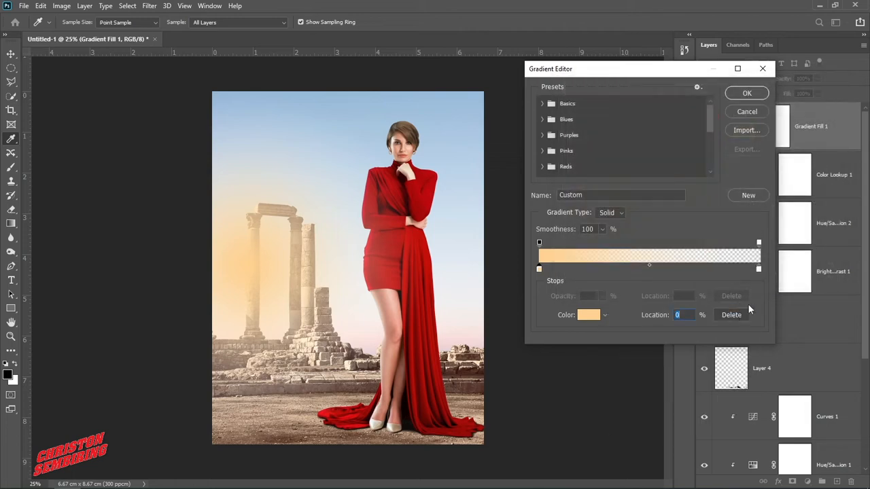
Apply the copied color ffd190 to the gradient's end color stop and accept the edited gradient
{"action": "left_click", "coordinate": [759, 270]}
{"action": "left_click", "coordinate": [588, 315]}
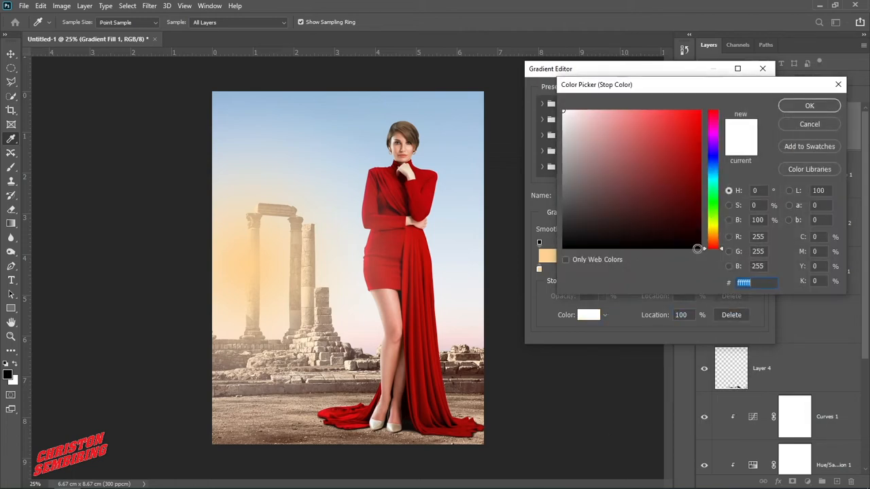
{"action": "right_click", "coordinate": [756, 286]}
{"action": "left_click", "coordinate": [714, 333]}
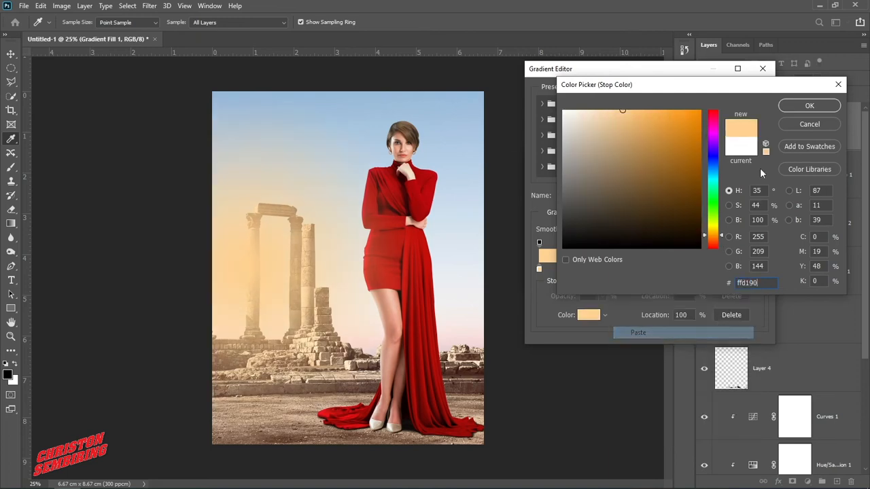
{"action": "left_click", "coordinate": [810, 106]}
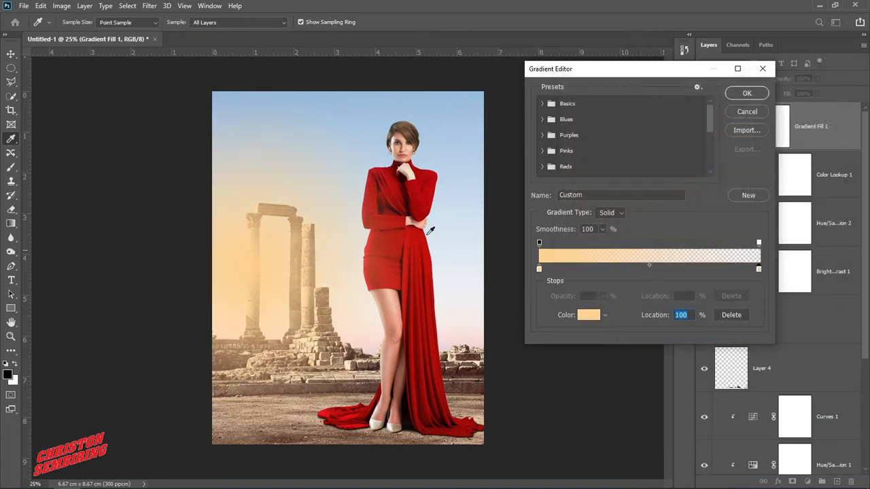
{"action": "left_click", "coordinate": [748, 94]}
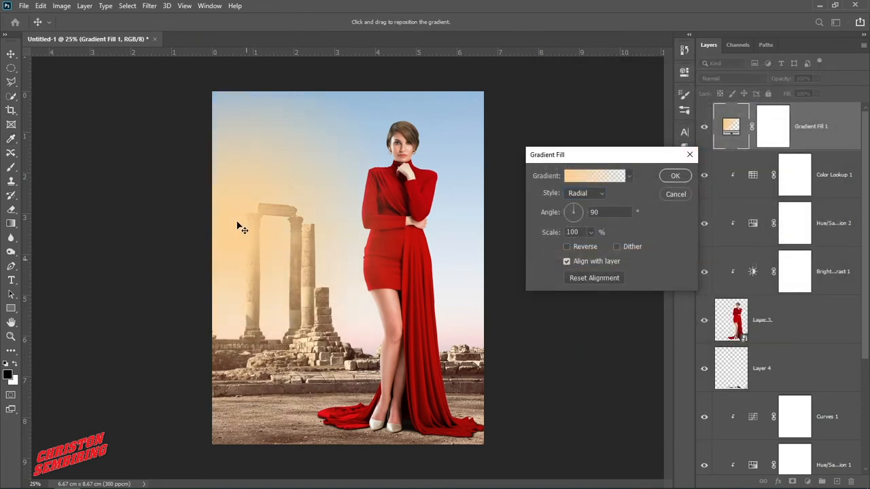
Accept the gradient fill and place its layer between Layer 4 and Curves 1, after trying it beneath the ruins layer
{"action": "left_click", "coordinate": [675, 176]}
{"action": "left_click_drag", "start_coordinate": [838, 133], "coordinate": [838, 385]}
{"action": "scroll", "coordinate": [825, 299], "scroll_direction": "down", "scroll_amount": 3}
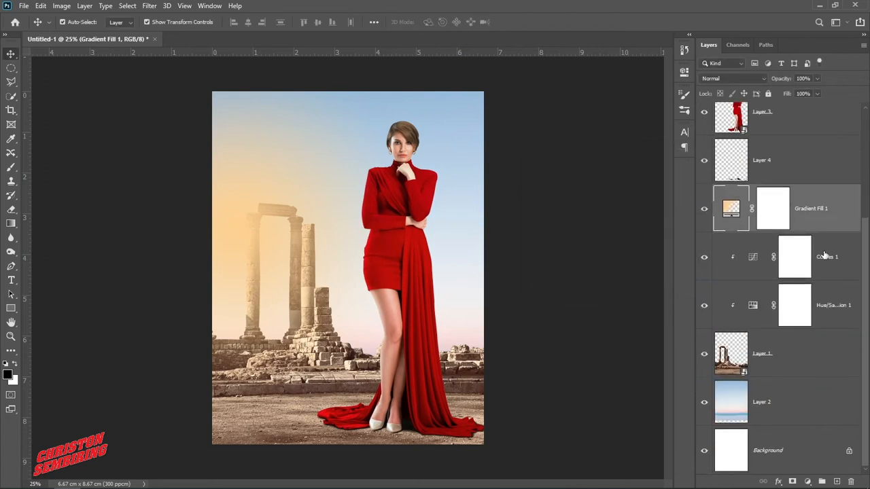
{"action": "left_click_drag", "start_coordinate": [830, 208], "coordinate": [820, 379]}
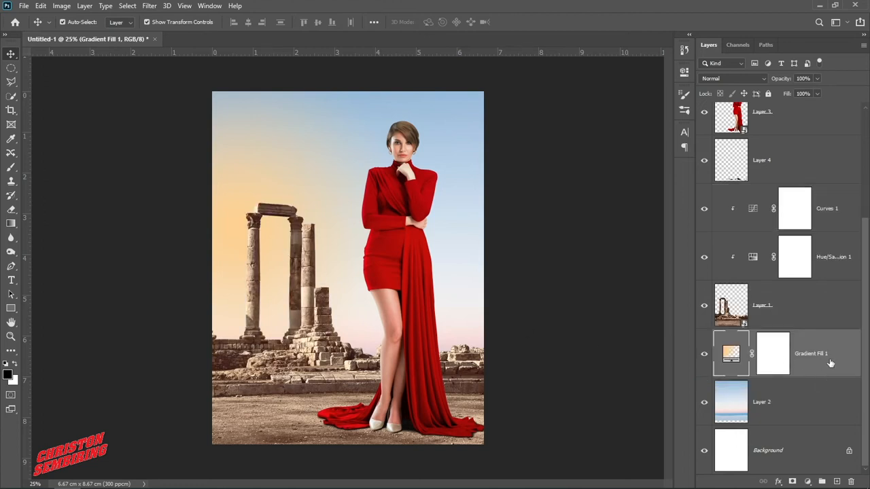
{"action": "left_click_drag", "start_coordinate": [839, 355], "coordinate": [712, 193]}
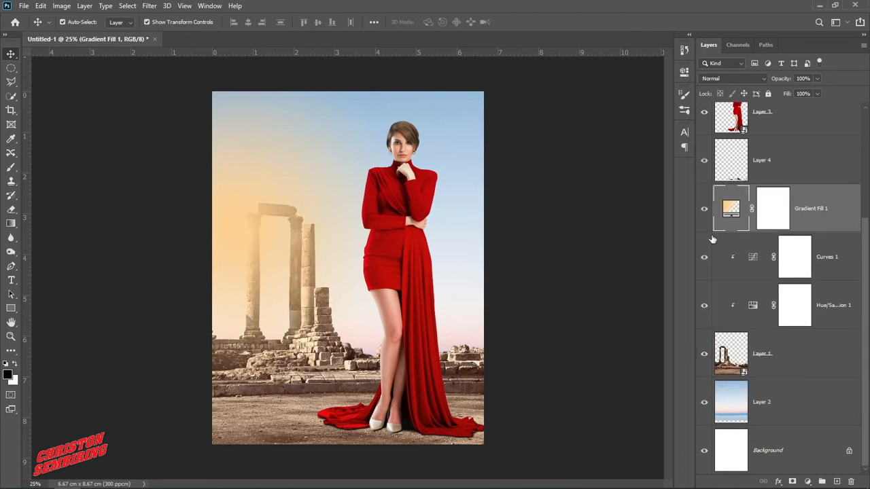
Set the orange gradient fill layer's blend mode to Screen and its gradient scale to 133%
{"action": "left_click", "coordinate": [747, 79]}
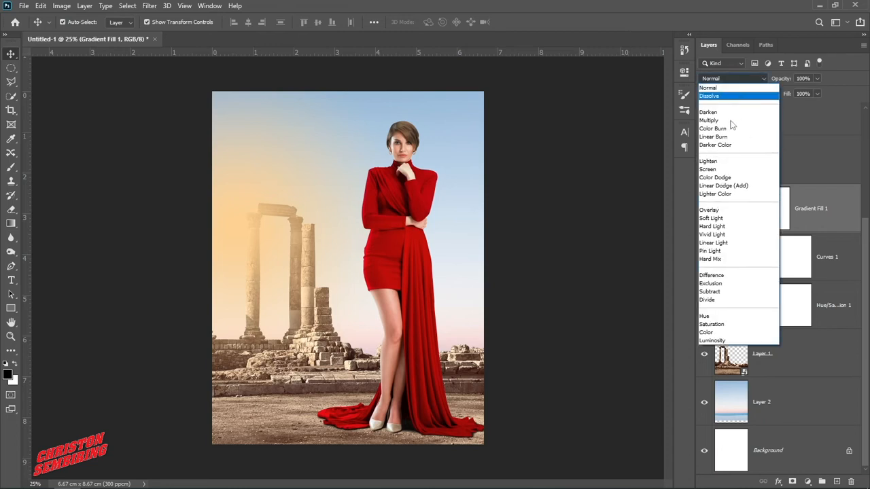
{"action": "left_click", "coordinate": [722, 170]}
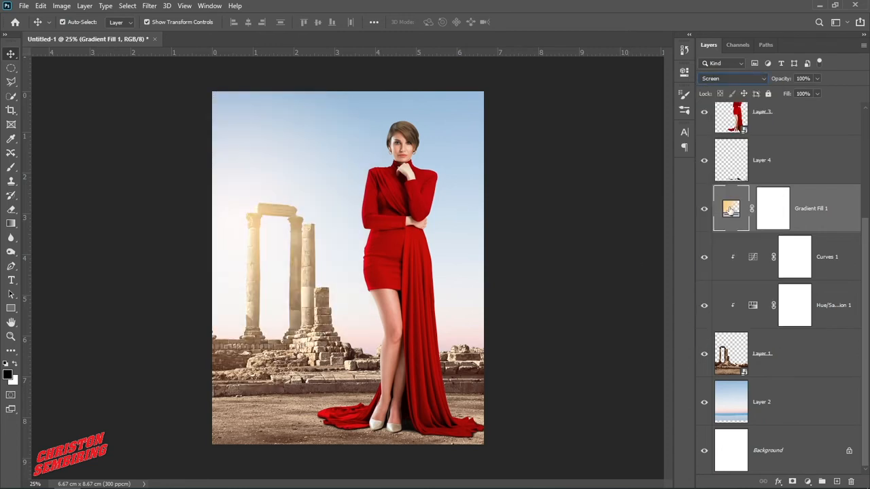
{"action": "double_click", "coordinate": [732, 211]}
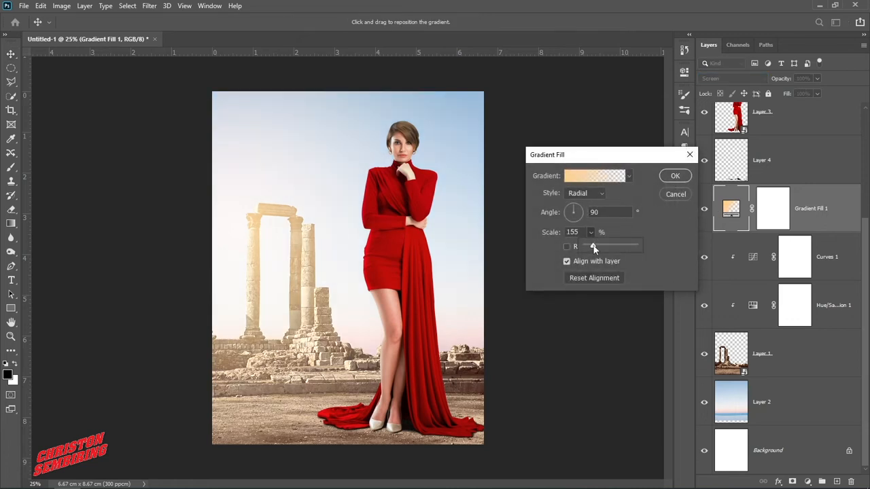
{"action": "left_click", "coordinate": [675, 175]}
Move the Gradient Fill 1 layer to the top of the layer stack and shift its glow slightly left and down
{"action": "scroll", "coordinate": [848, 227], "scroll_direction": "up", "scroll_amount": 4}
{"action": "left_click_drag", "start_coordinate": [835, 362], "coordinate": [855, 114]}
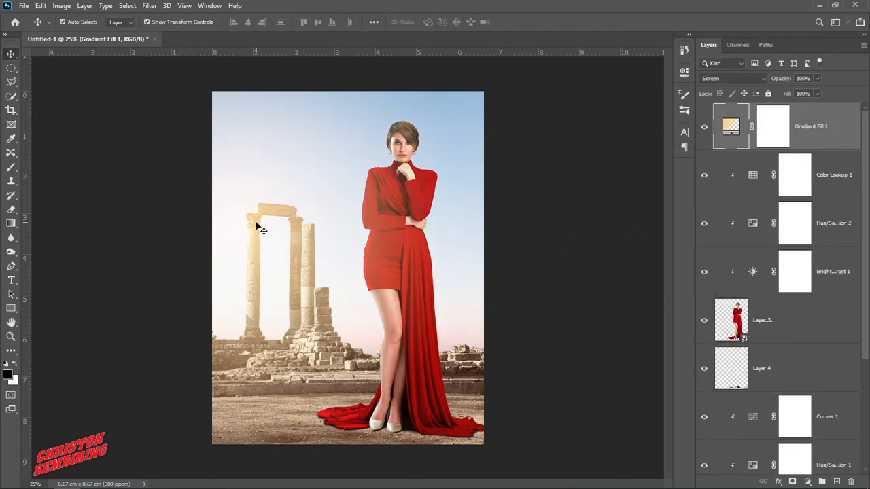
{"action": "left_click_drag", "start_coordinate": [258, 223], "coordinate": [243, 234]}
Set the orange gradient's scale to 122% and shift its center further toward the canvas's left edge
{"action": "double_click", "coordinate": [732, 126]}
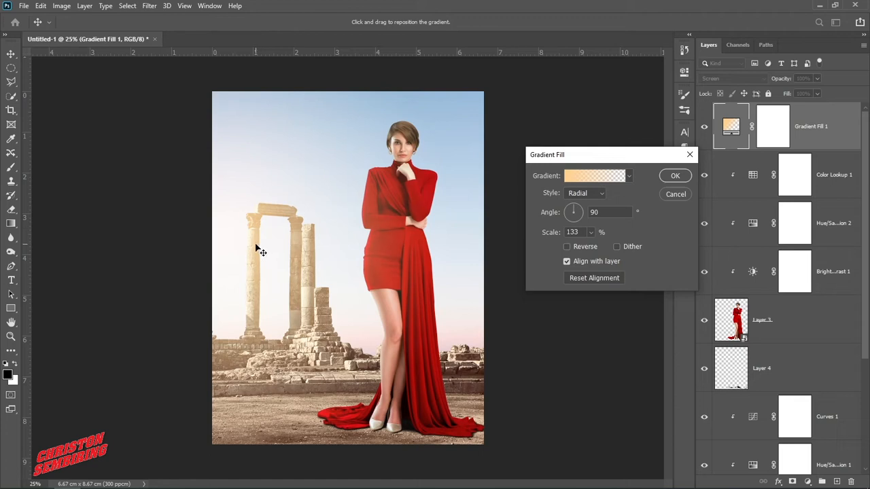
{"action": "left_click", "coordinate": [589, 232]}
{"action": "left_click_drag", "start_coordinate": [592, 248], "coordinate": [591, 249]}
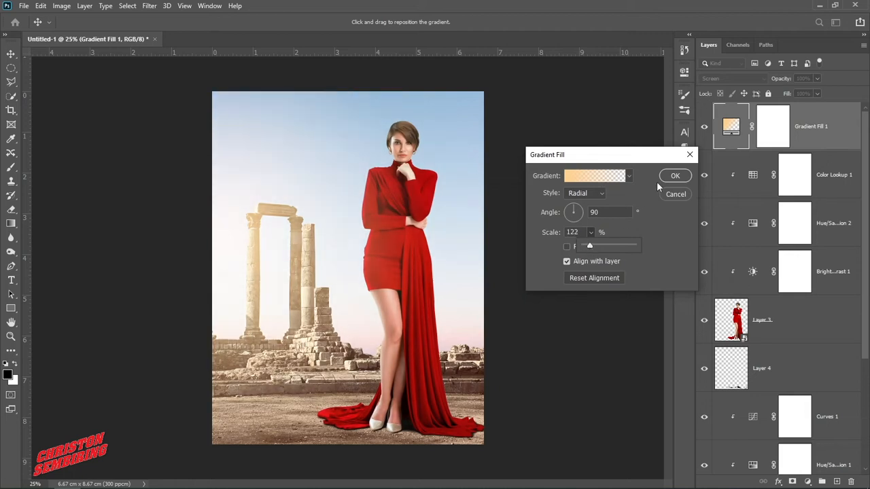
{"action": "left_click", "coordinate": [675, 176]}
{"action": "double_click", "coordinate": [730, 124]}
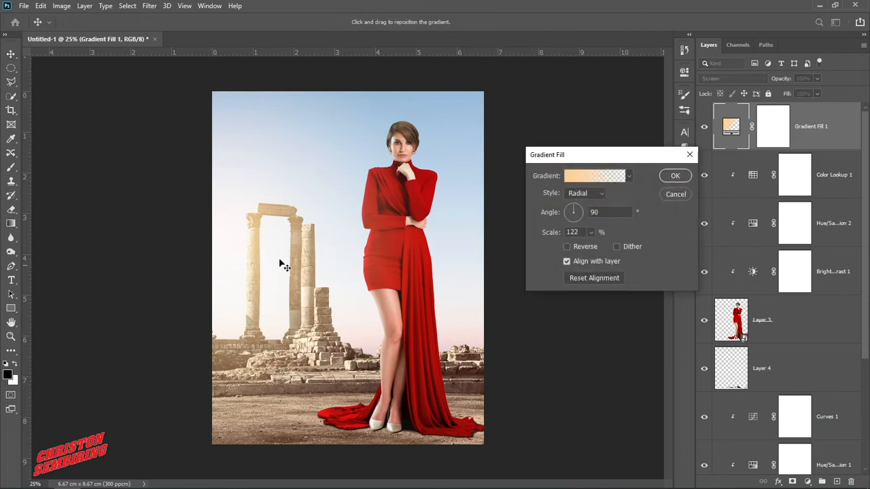
{"action": "left_click_drag", "start_coordinate": [249, 264], "coordinate": [228, 272]}
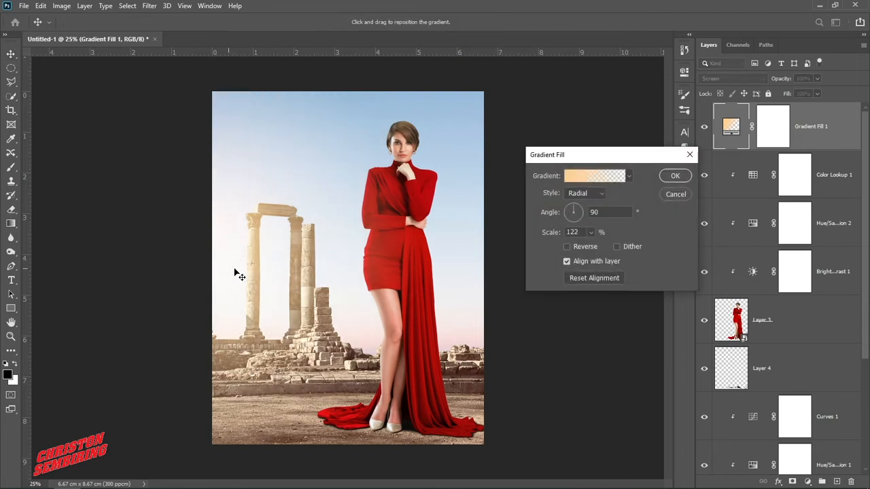
{"action": "left_click", "coordinate": [675, 176]}
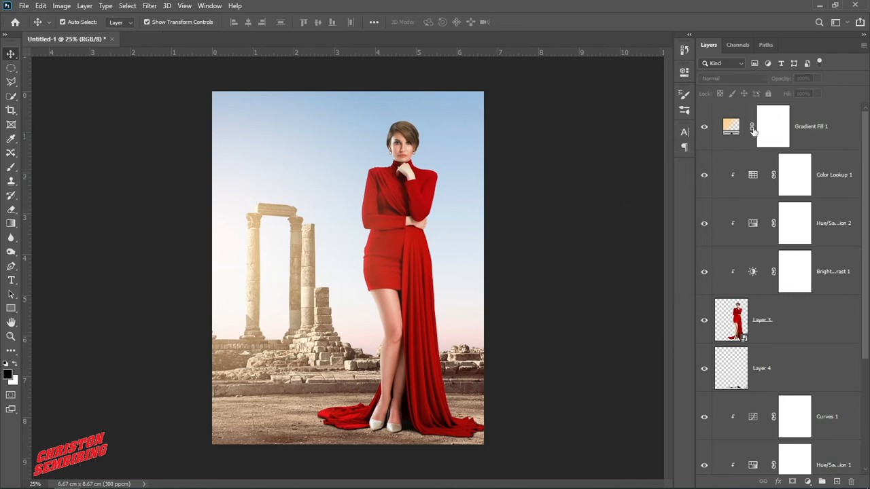
Add a gradient fill layer above Gradient Fill 1 using the Blue_20 preset from the Blues group
{"action": "left_click", "coordinate": [838, 138]}
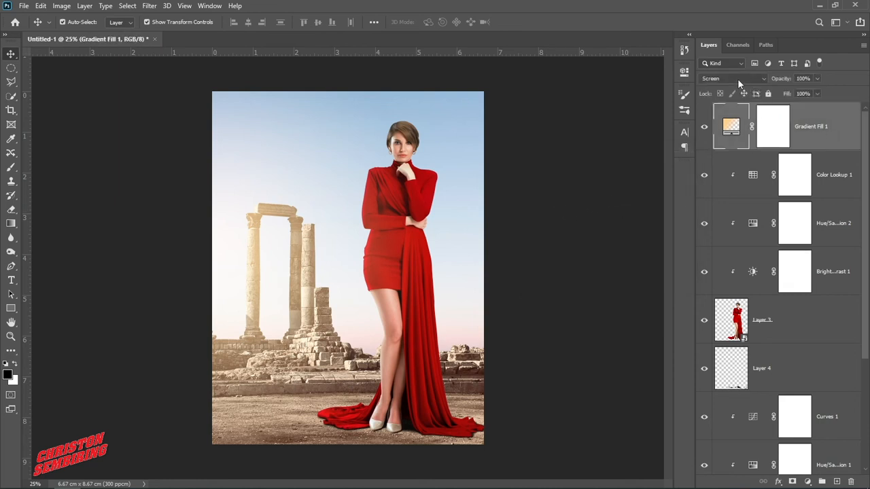
{"action": "left_click", "coordinate": [808, 482]}
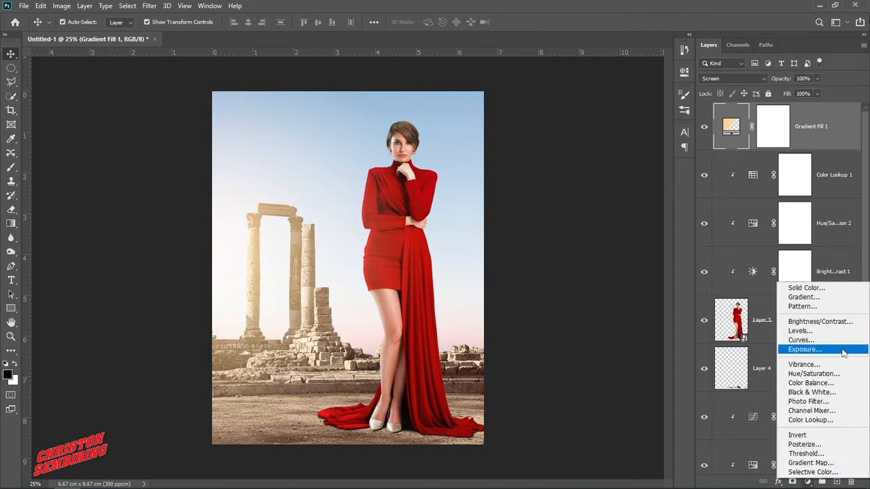
{"action": "left_click", "coordinate": [804, 297]}
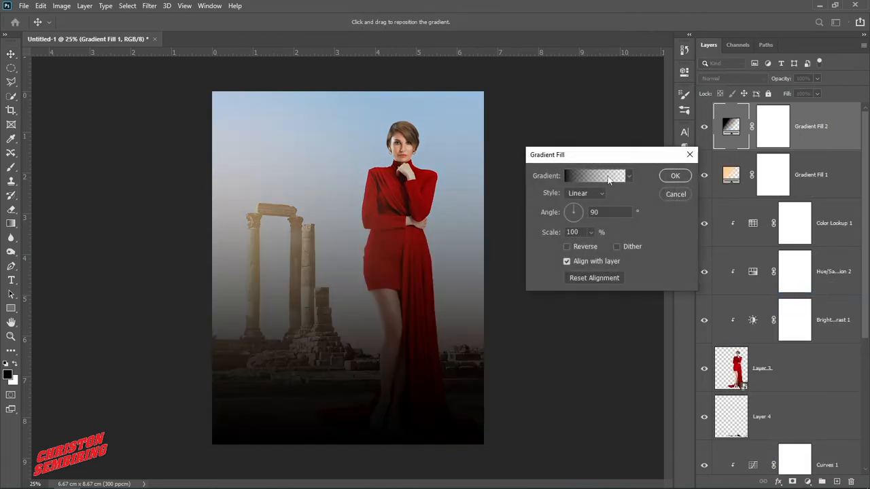
{"action": "left_click", "coordinate": [598, 176]}
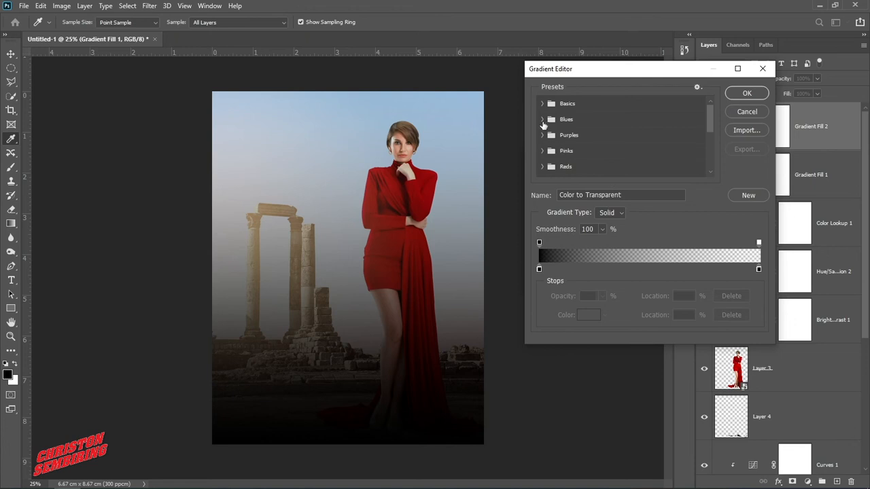
{"action": "left_click", "coordinate": [542, 120]}
{"action": "scroll", "coordinate": [611, 148], "scroll_direction": "down", "scroll_amount": 1}
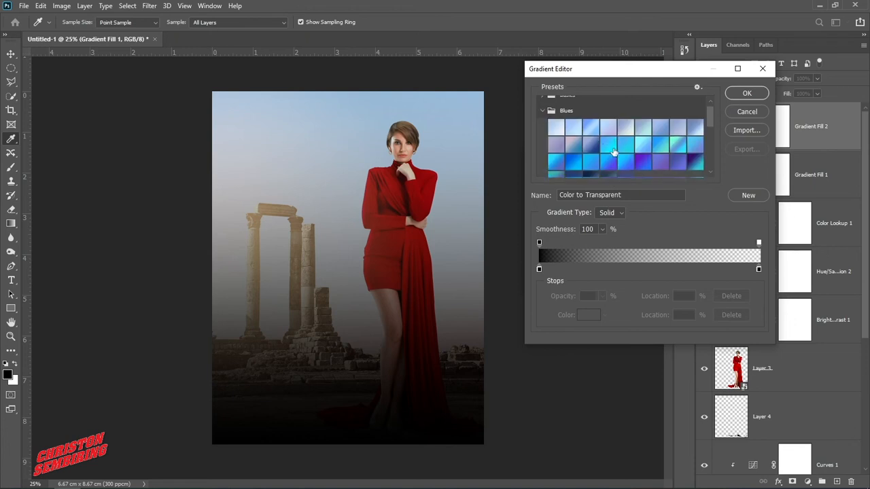
{"action": "left_click", "coordinate": [576, 159]}
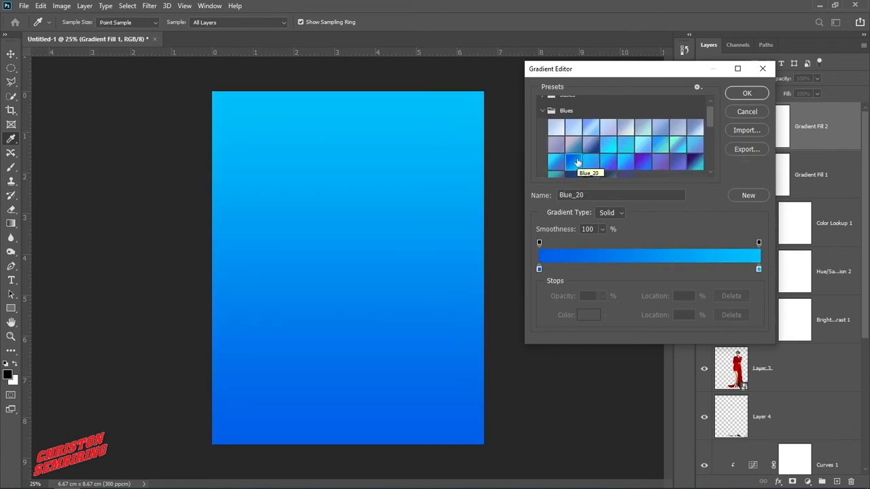
{"action": "left_click", "coordinate": [747, 94]}
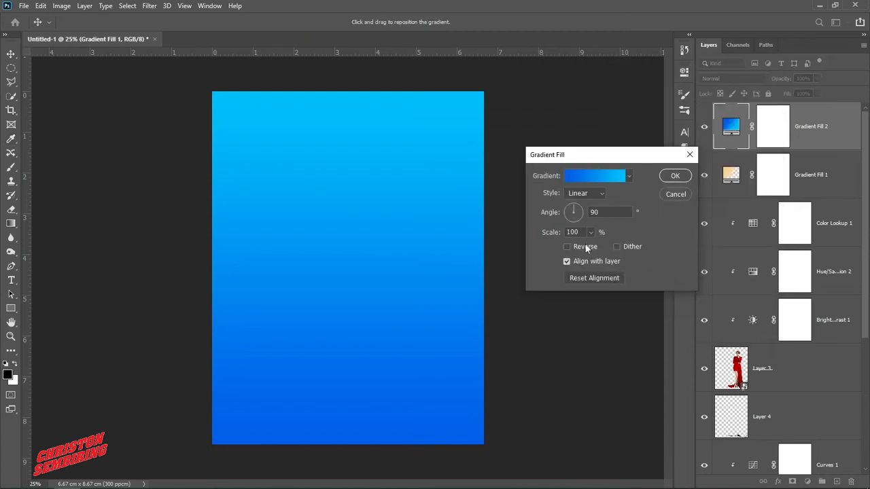
Reverse the blue gradient, accept the fill and set its layer's blend mode to Screen
{"action": "left_click", "coordinate": [586, 249]}
{"action": "left_click", "coordinate": [675, 176]}
{"action": "left_click", "coordinate": [734, 79]}
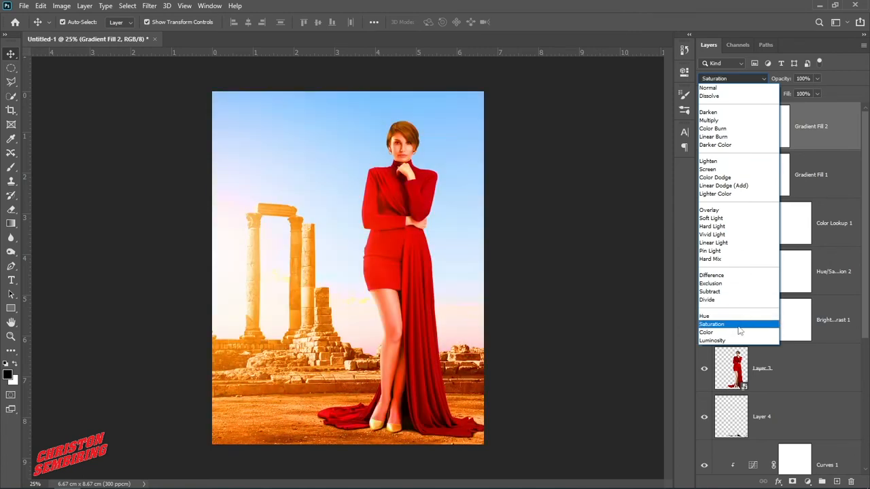
{"action": "left_click", "coordinate": [714, 169]}
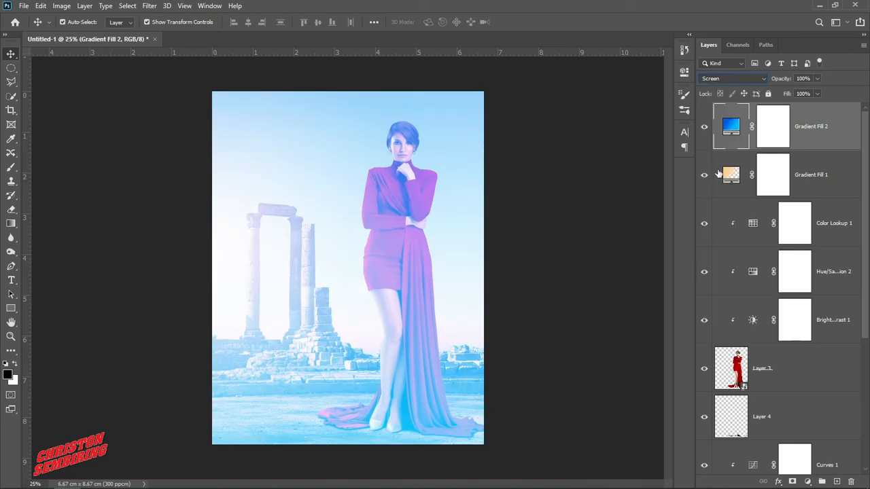
Lower the blue gradient fill layer's opacity to 35% and its fill to 86%
{"action": "left_click", "coordinate": [818, 79]}
{"action": "mouse_move", "coordinate": [818, 93]}
{"action": "left_mouse_down"}
{"action": "mouse_move", "coordinate": [781, 88]}
{"action": "mouse_move", "coordinate": [815, 109]}
{"action": "left_mouse_up"}
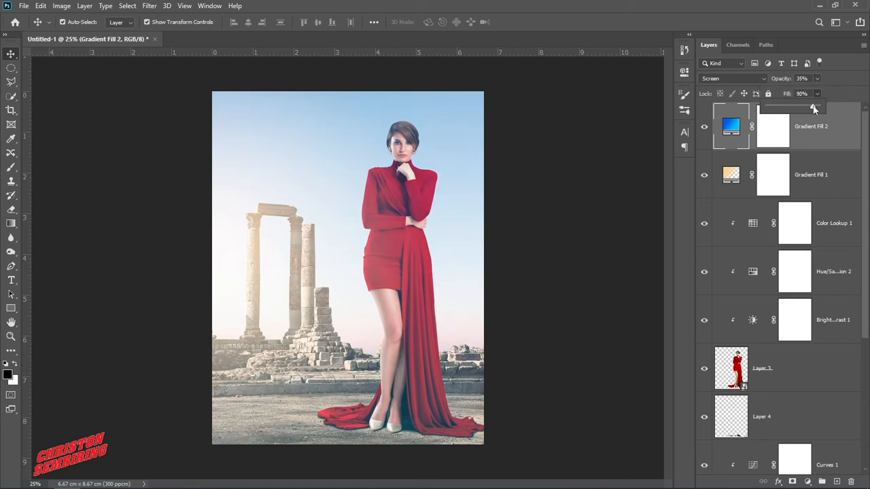
{"action": "left_click", "coordinate": [646, 205]}
Start a Tilt-Shift blur on Layer 1, the ruins, and move its center down onto the ground near the dress train
{"action": "scroll", "coordinate": [811, 387], "scroll_direction": "down", "scroll_amount": 5}
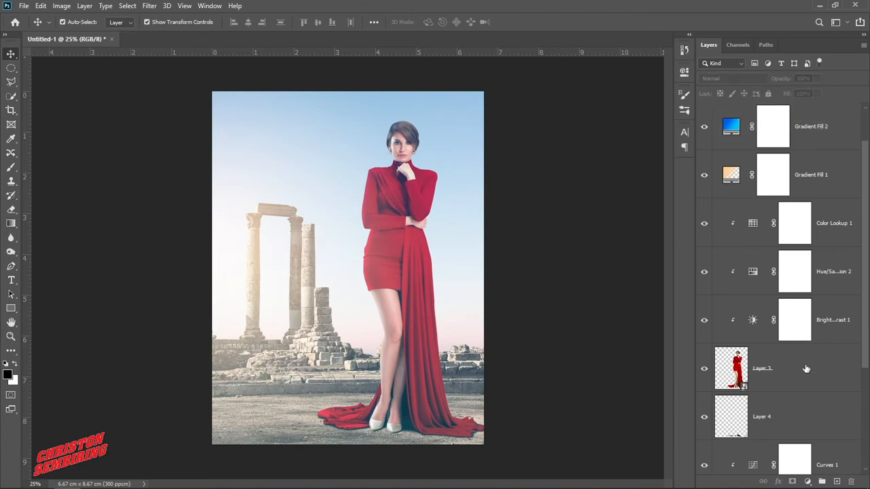
{"action": "left_click", "coordinate": [798, 356]}
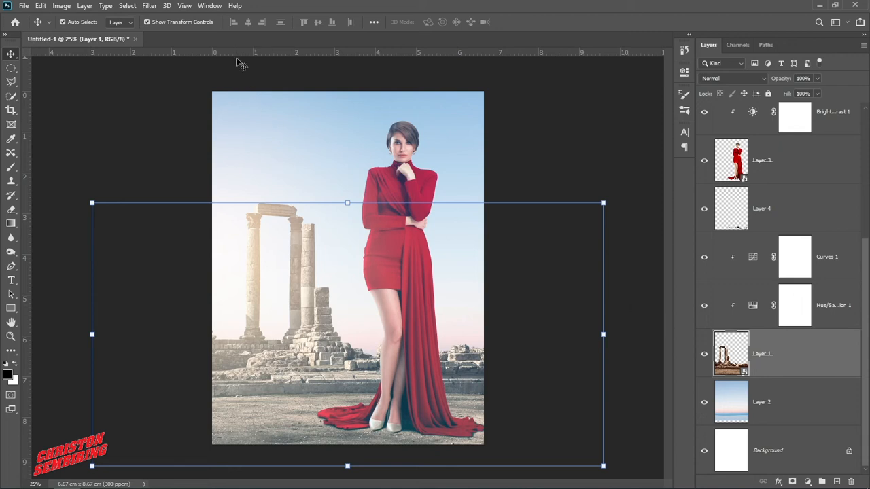
{"action": "left_click", "coordinate": [148, 5]}
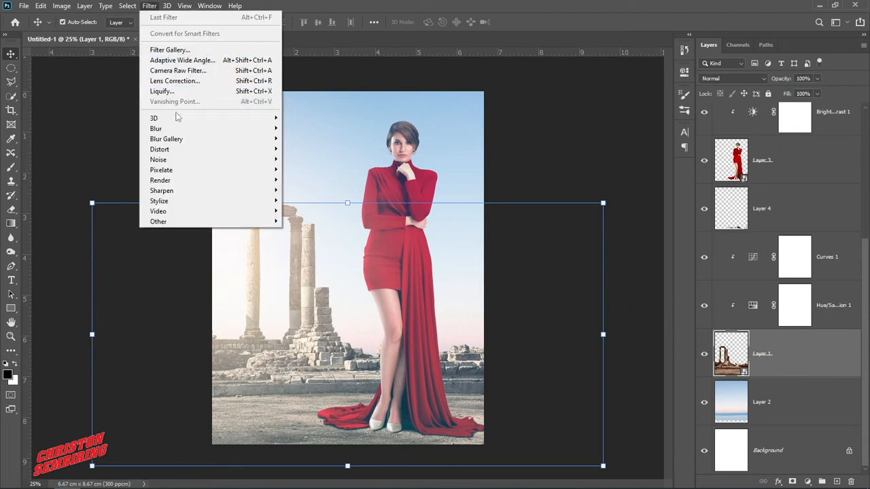
{"action": "mouse_move", "coordinate": [180, 140]}
{"action": "left_click", "coordinate": [304, 159]}
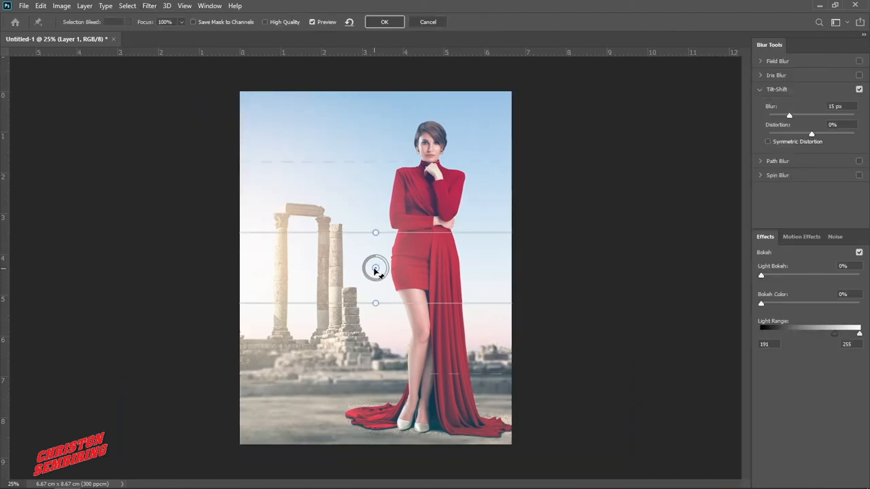
{"action": "left_click_drag", "start_coordinate": [375, 267], "coordinate": [357, 389]}
Lower the blur center beside the dress train, placing the upper focus line just below the ruins and the outer blur line above the columns
{"action": "left_click_drag", "start_coordinate": [383, 284], "coordinate": [393, 230]}
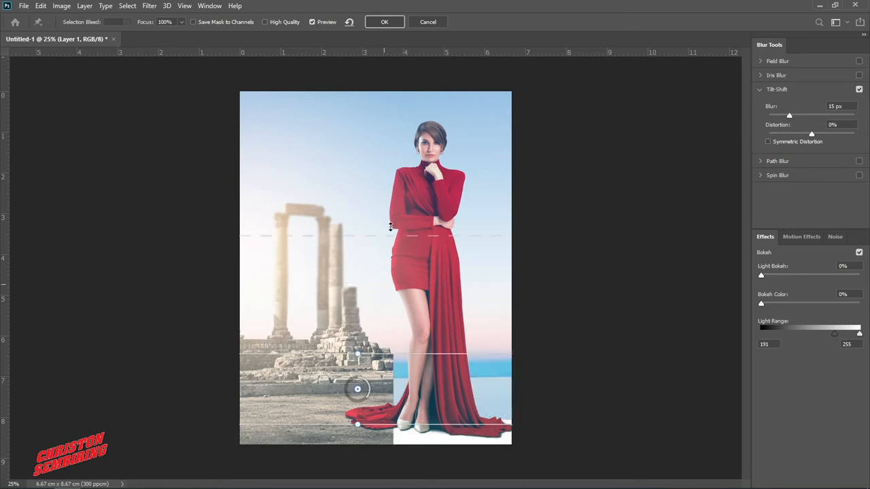
{"action": "left_click_drag", "start_coordinate": [379, 337], "coordinate": [378, 303]}
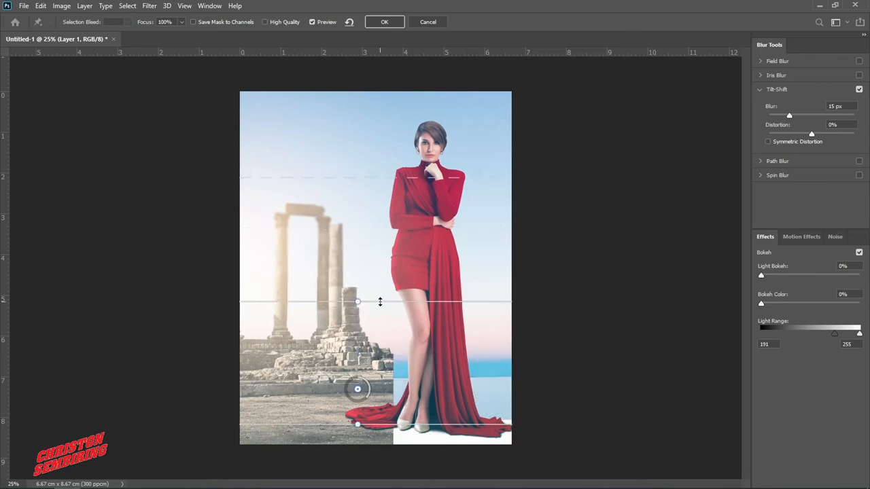
{"action": "left_click_drag", "start_coordinate": [356, 388], "coordinate": [356, 428]}
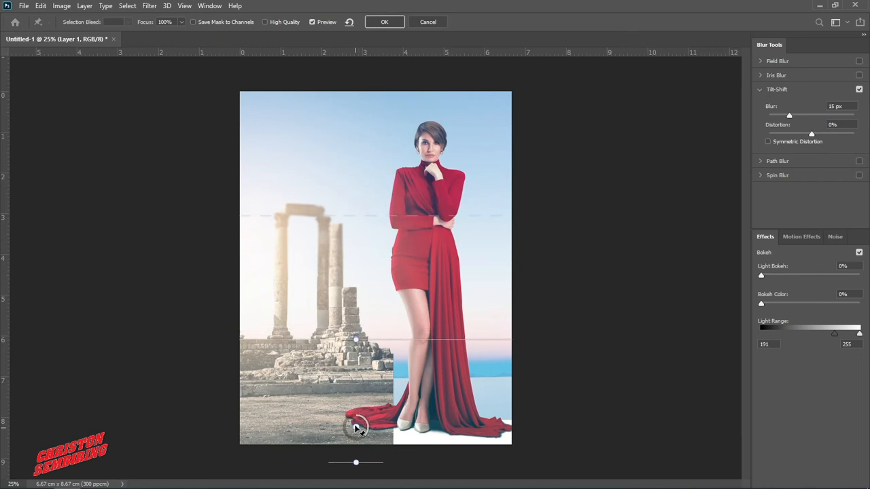
{"action": "left_click_drag", "start_coordinate": [377, 341], "coordinate": [372, 390]}
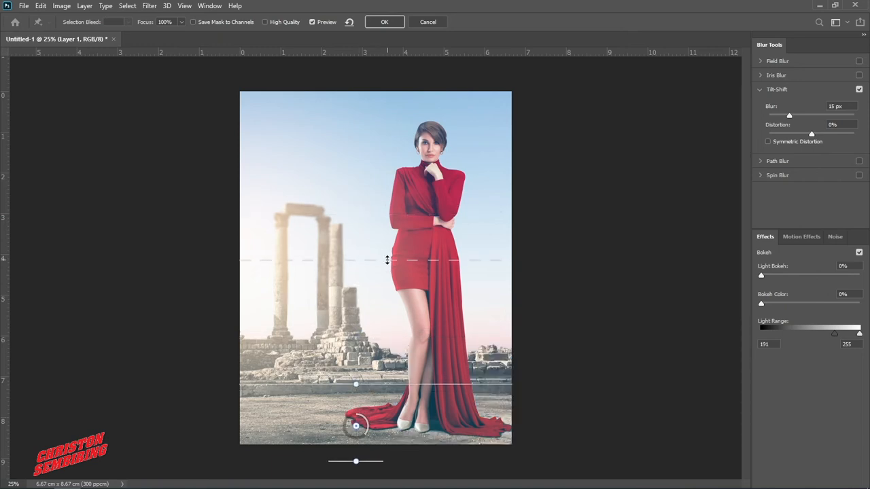
{"action": "left_click_drag", "start_coordinate": [388, 259], "coordinate": [391, 197]}
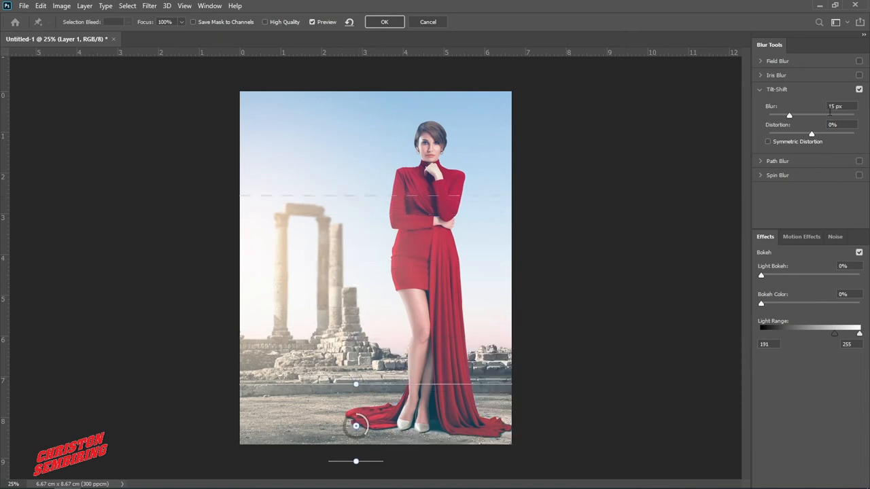
Set the Tilt-Shift blur to 7 px, nudge the upper focus and blur lines slightly down, and apply the filter
{"action": "left_click_drag", "start_coordinate": [790, 117], "coordinate": [781, 117]}
{"action": "left_click_drag", "start_coordinate": [411, 391], "coordinate": [411, 400]}
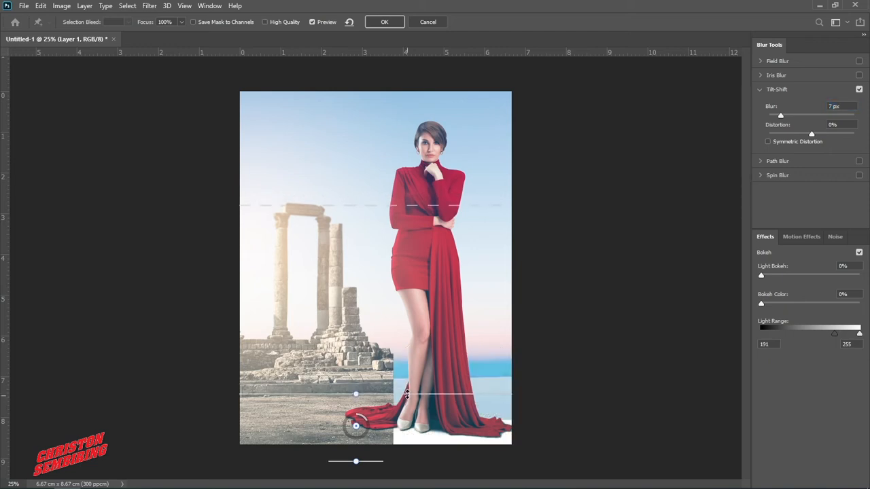
{"action": "left_click_drag", "start_coordinate": [396, 206], "coordinate": [397, 214]}
{"action": "left_click", "coordinate": [384, 22]}
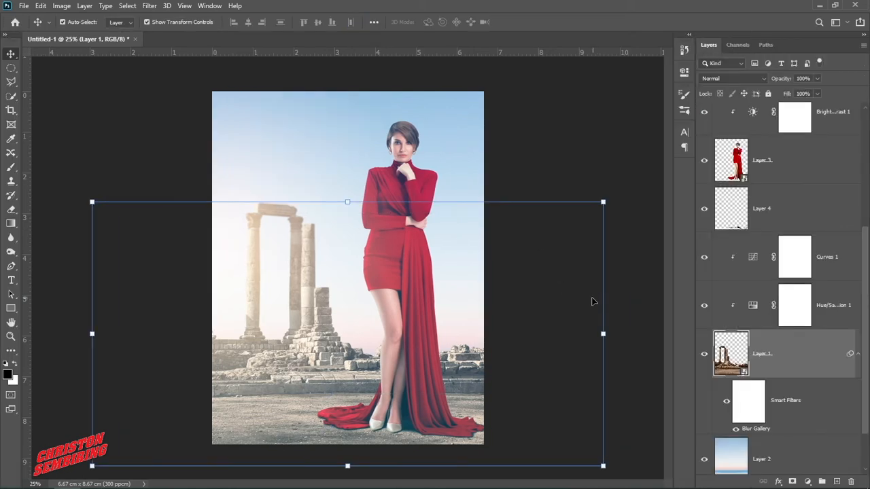
{"action": "left_click", "coordinate": [583, 301]}
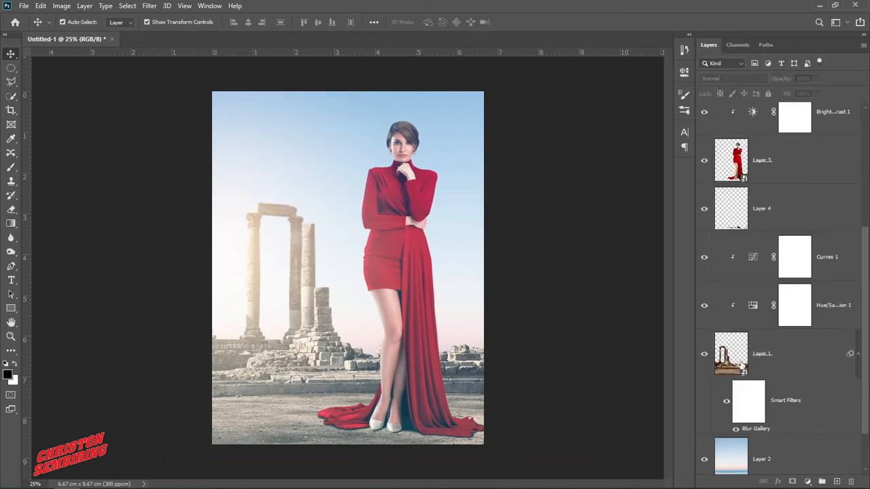
Lower the opacity of the orange Gradient Fill 1 layer to about 83%
{"action": "scroll", "coordinate": [742, 367], "scroll_direction": "up", "scroll_amount": 5}
{"action": "left_click", "coordinate": [735, 182]}
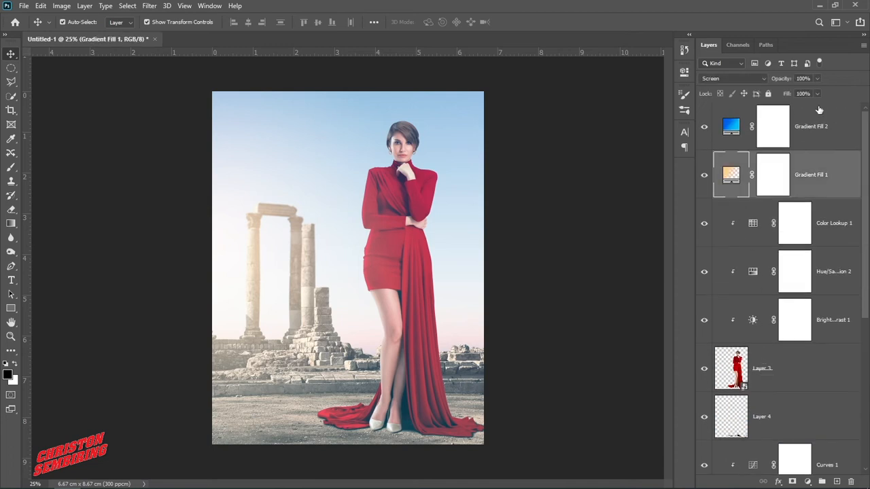
{"action": "left_click", "coordinate": [817, 80]}
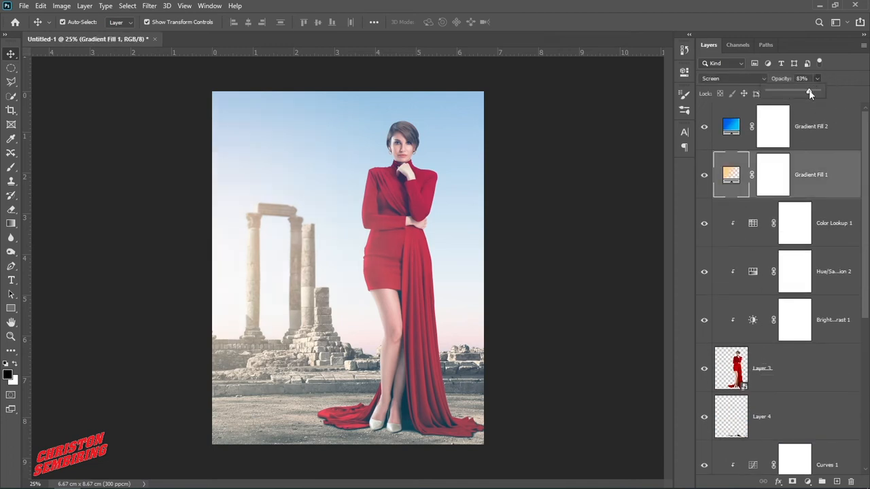
{"action": "left_click", "coordinate": [612, 235]}
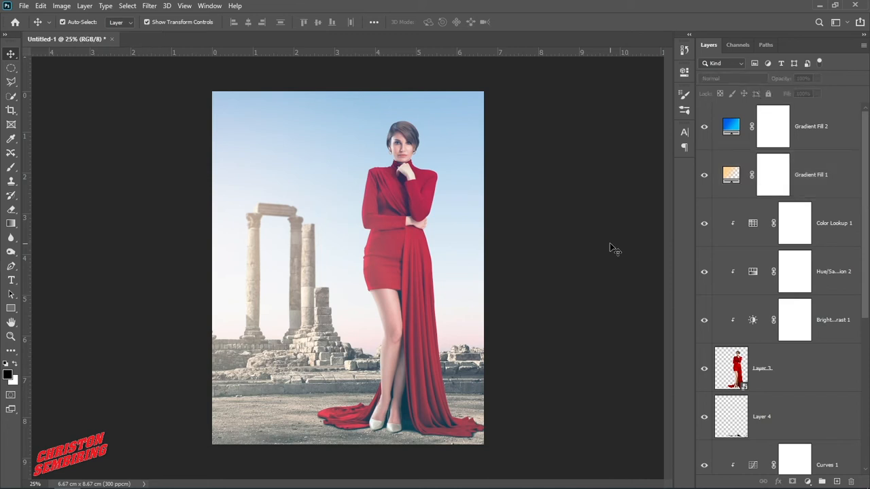
Stamp all visible layers into a new layer above Gradient Fill 2 and start the Camera Raw Filter on it
{"action": "left_click", "coordinate": [835, 134]}
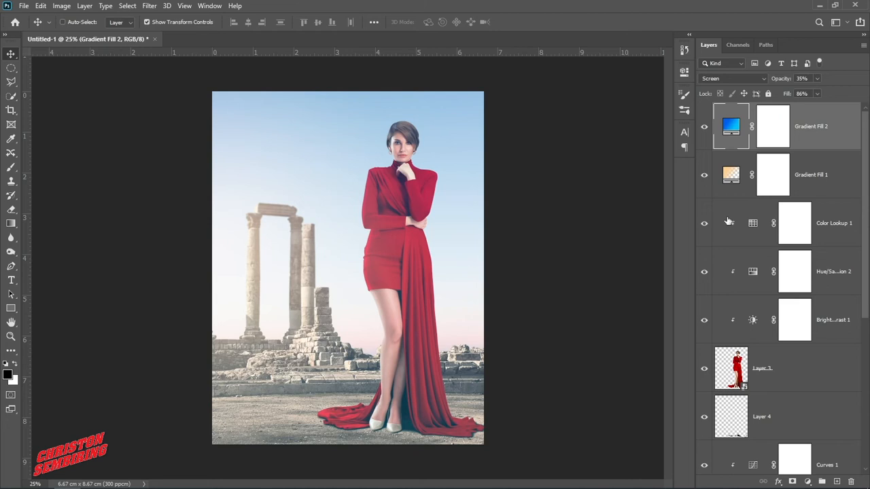
{"action": "key", "text": "ctrl+shift+alt+e"}
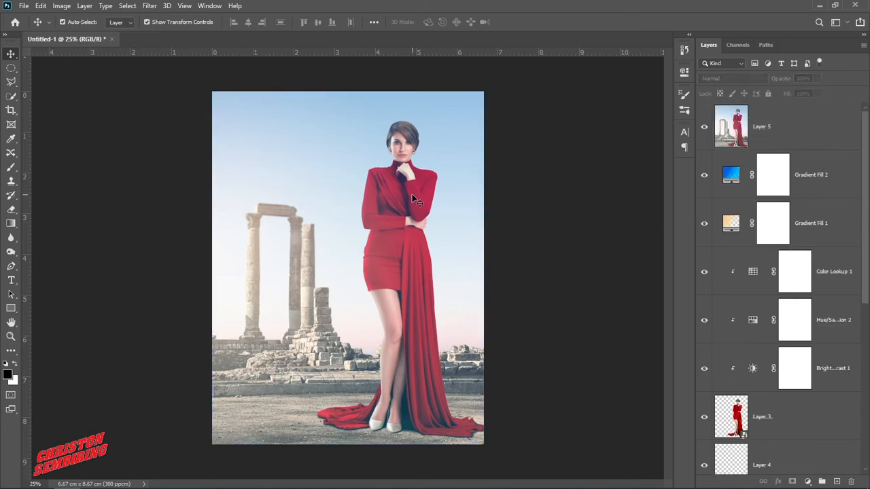
{"action": "left_click", "coordinate": [150, 6]}
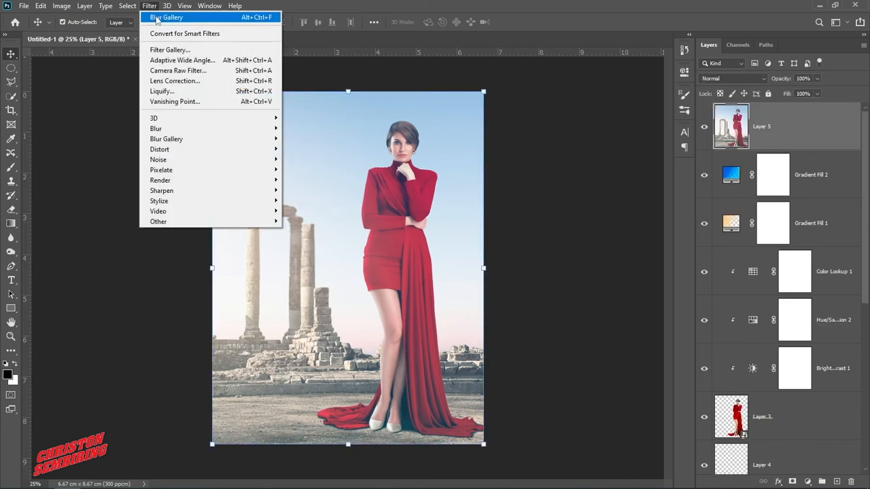
{"action": "left_click", "coordinate": [190, 72]}
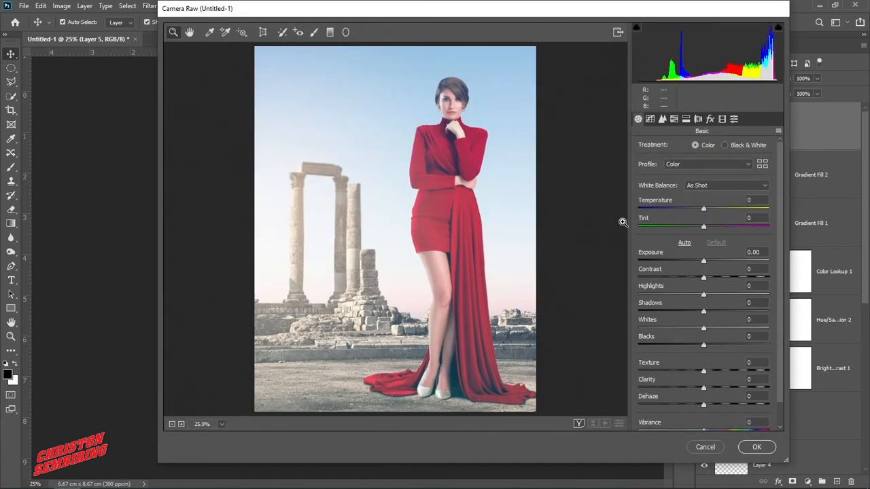
Set Temperature to +3, Contrast to -3, Highlights to -23, Vibrance to +26 and Saturation to -12 in Camera Raw
{"action": "mouse_move", "coordinate": [704, 208]}
{"action": "left_mouse_down"}
{"action": "mouse_move", "coordinate": [696, 208]}
{"action": "mouse_move", "coordinate": [706, 211]}
{"action": "left_mouse_up"}
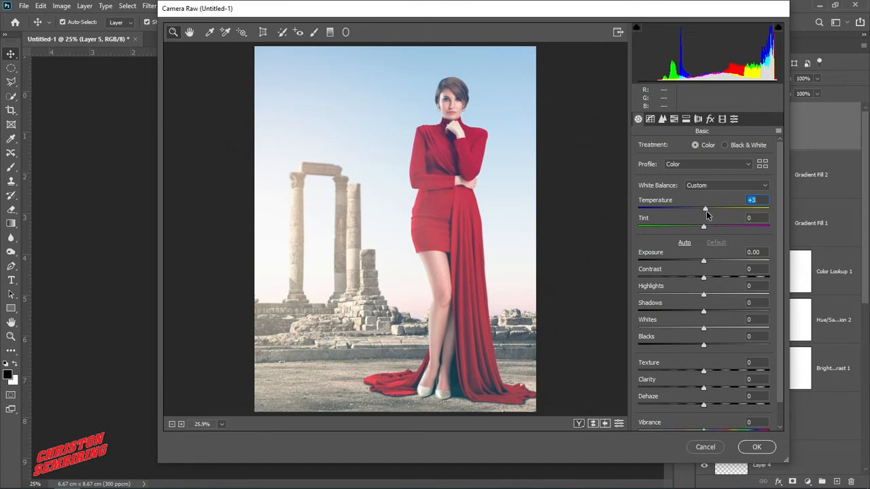
{"action": "left_click_drag", "start_coordinate": [706, 285], "coordinate": [690, 296]}
{"action": "left_click", "coordinate": [704, 295]}
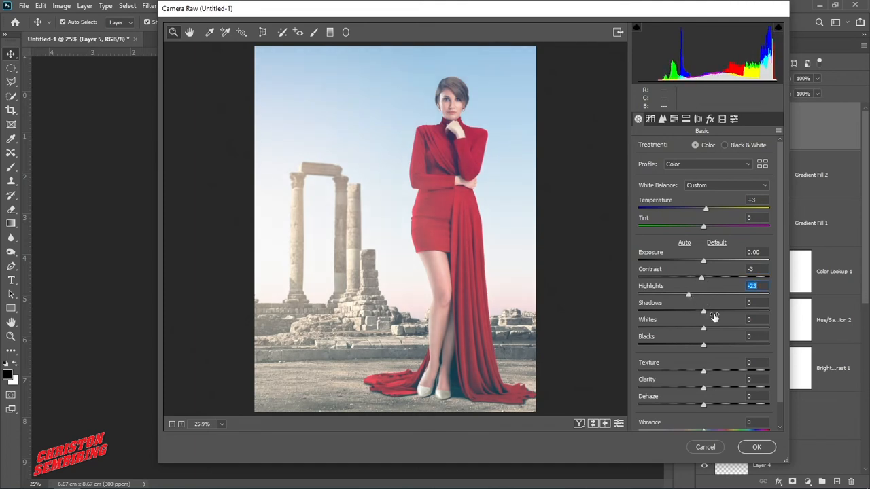
{"action": "scroll", "coordinate": [714, 317], "scroll_direction": "down", "scroll_amount": 1}
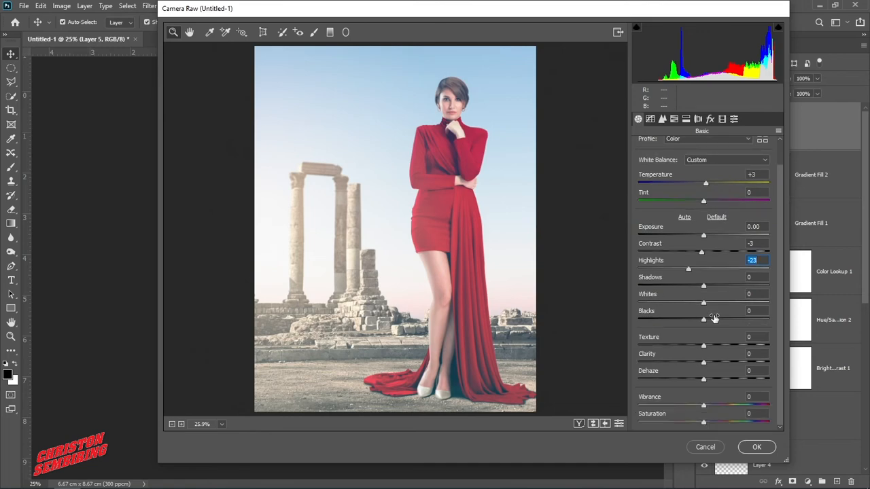
{"action": "left_click_drag", "start_coordinate": [704, 406], "coordinate": [696, 423]}
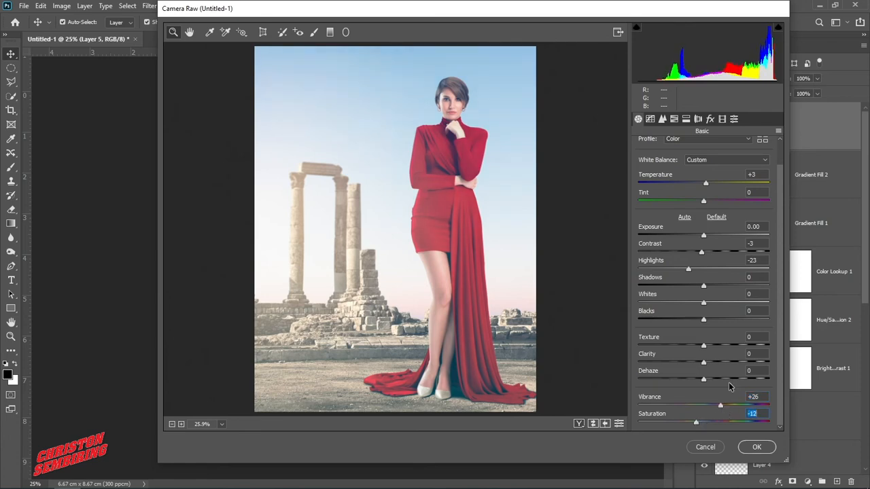
Preview the Artistic and Modern color profiles on the composite in the Camera Raw profile browser
{"action": "scroll", "coordinate": [740, 195], "scroll_direction": "up", "scroll_amount": 1}
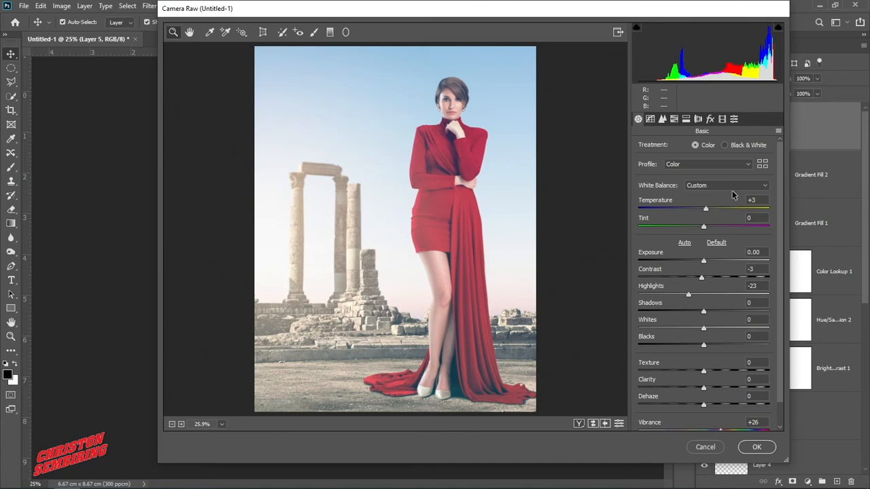
{"action": "left_click", "coordinate": [763, 165]}
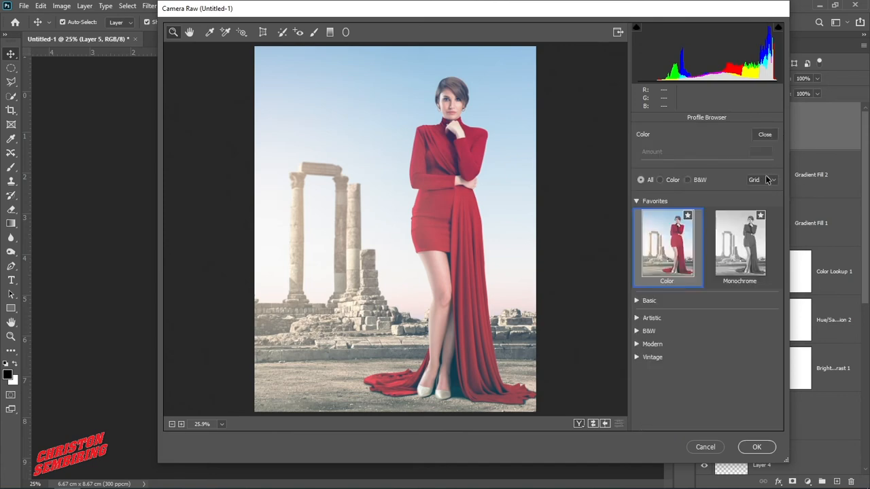
{"action": "left_click", "coordinate": [638, 319]}
{"action": "scroll", "coordinate": [638, 323], "scroll_direction": "down", "scroll_amount": 1}
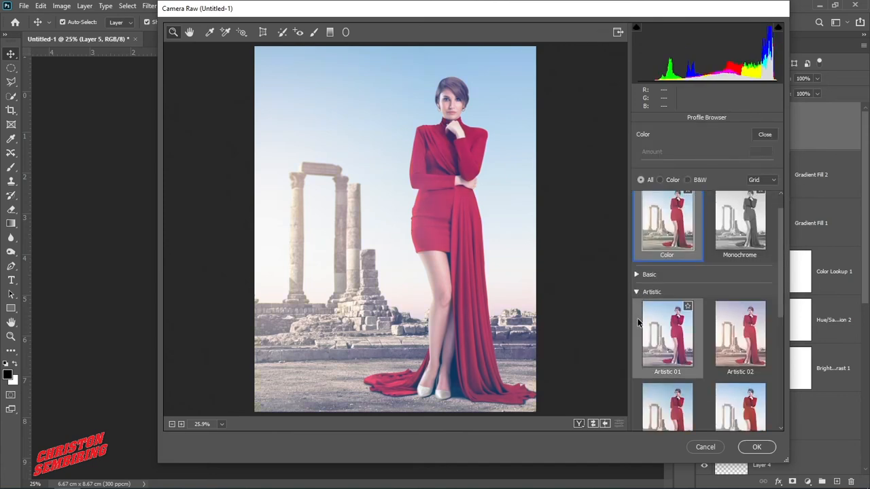
{"action": "scroll", "coordinate": [712, 327], "scroll_direction": "down", "scroll_amount": 2}
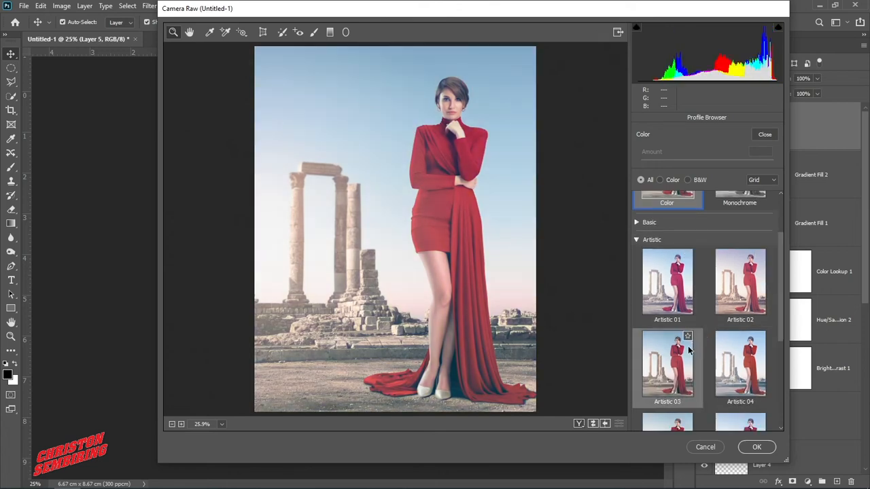
{"action": "scroll", "coordinate": [723, 354], "scroll_direction": "down", "scroll_amount": 6}
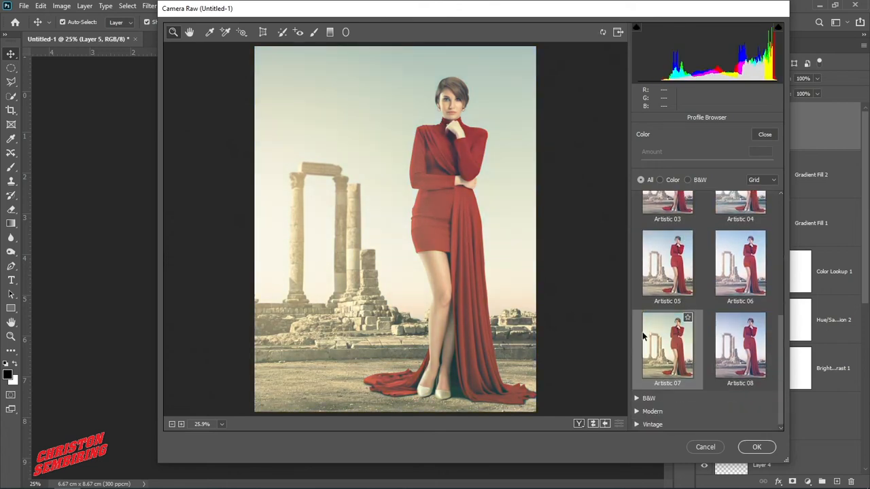
{"action": "left_click", "coordinate": [639, 410]}
{"action": "scroll", "coordinate": [652, 371], "scroll_direction": "down", "scroll_amount": 4}
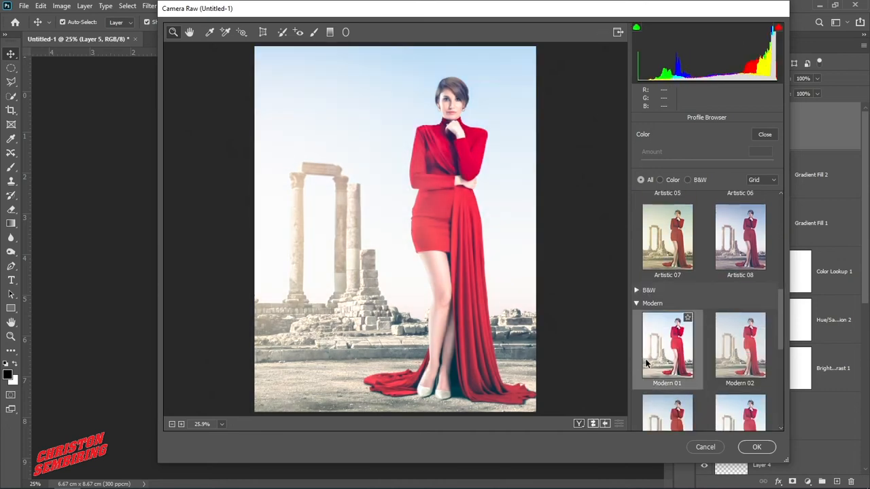
{"action": "scroll", "coordinate": [648, 365], "scroll_direction": "down", "scroll_amount": 3}
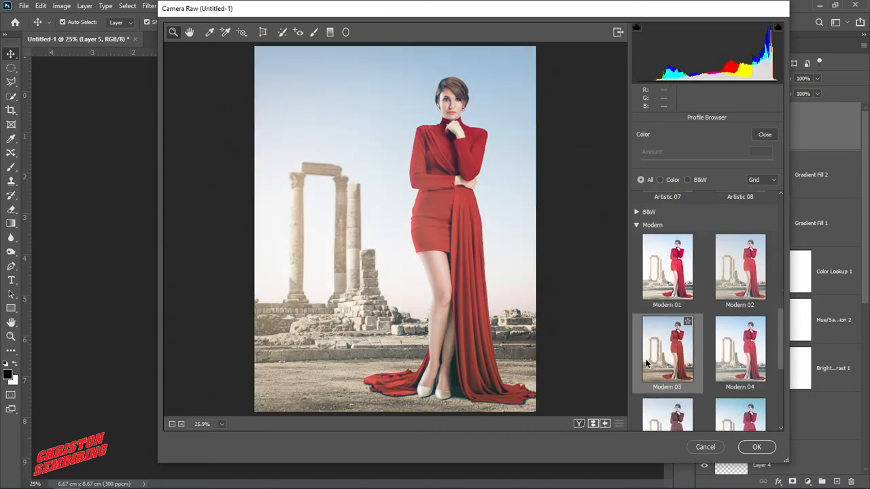
{"action": "scroll", "coordinate": [642, 367], "scroll_direction": "down", "scroll_amount": 9}
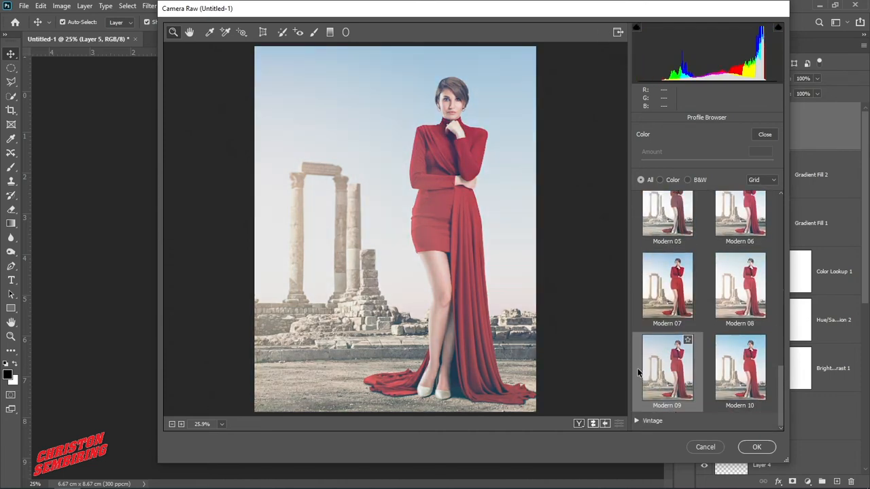
Browse the Vintage profiles, choose Vintage 10 and apply the Camera Raw filter to Layer 5
{"action": "left_click", "coordinate": [636, 421]}
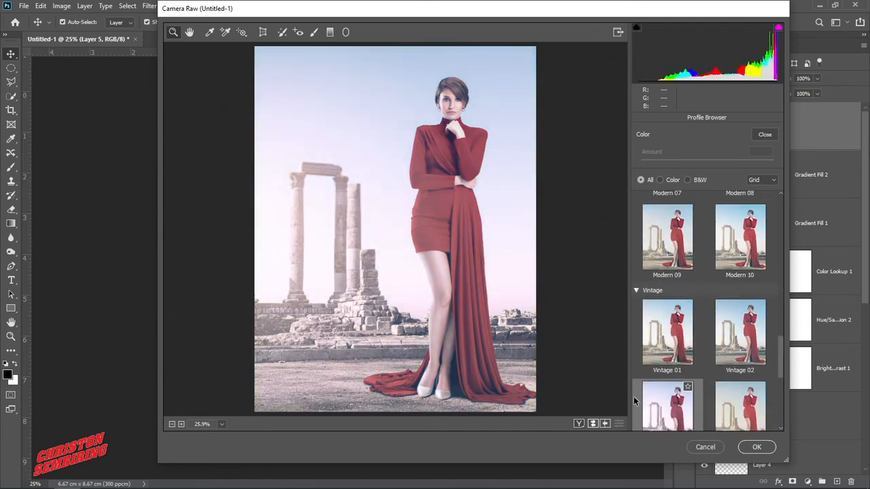
{"action": "scroll", "coordinate": [634, 401], "scroll_direction": "down", "scroll_amount": 10}
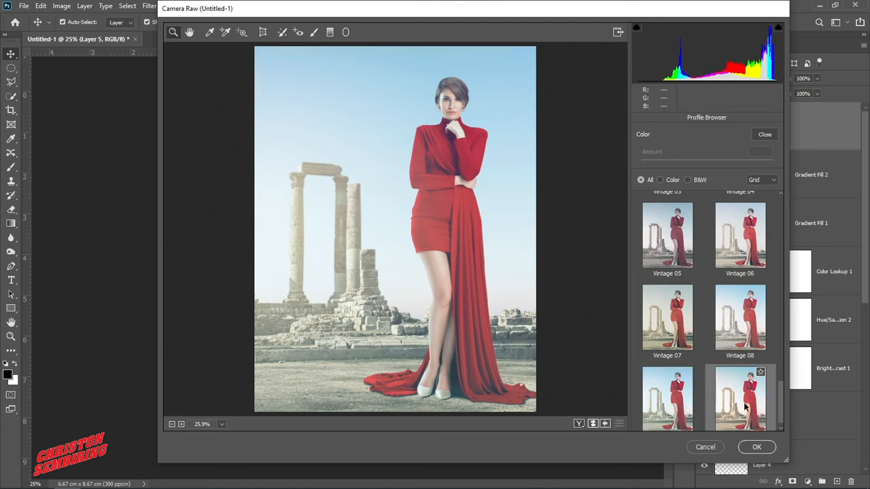
{"action": "scroll", "coordinate": [745, 407], "scroll_direction": "down", "scroll_amount": 1}
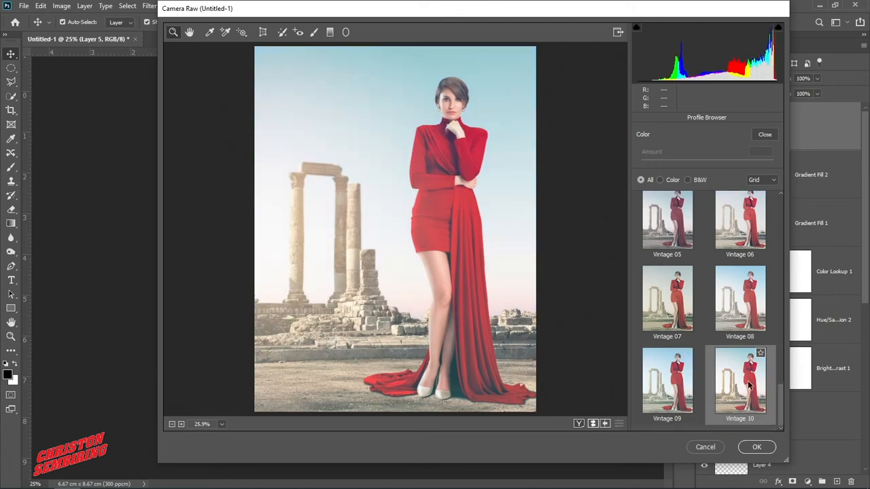
{"action": "left_click", "coordinate": [748, 386]}
{"action": "left_click", "coordinate": [756, 447]}
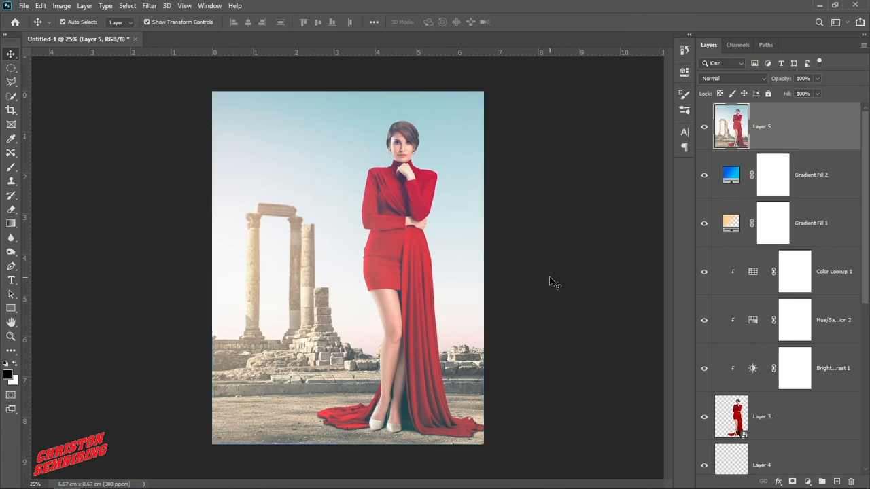
Add white, centered Roboto Light text reading GREECE and FASHION WEEK on two lines, placed in the sky beside the woman's head
{"action": "left_click", "coordinate": [156, 254]}
{"action": "left_click", "coordinate": [10, 280]}
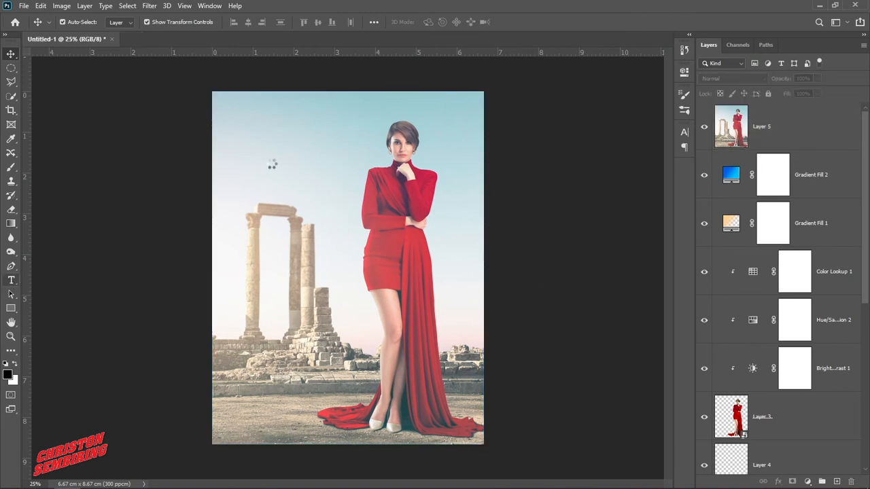
{"action": "left_click", "coordinate": [261, 146]}
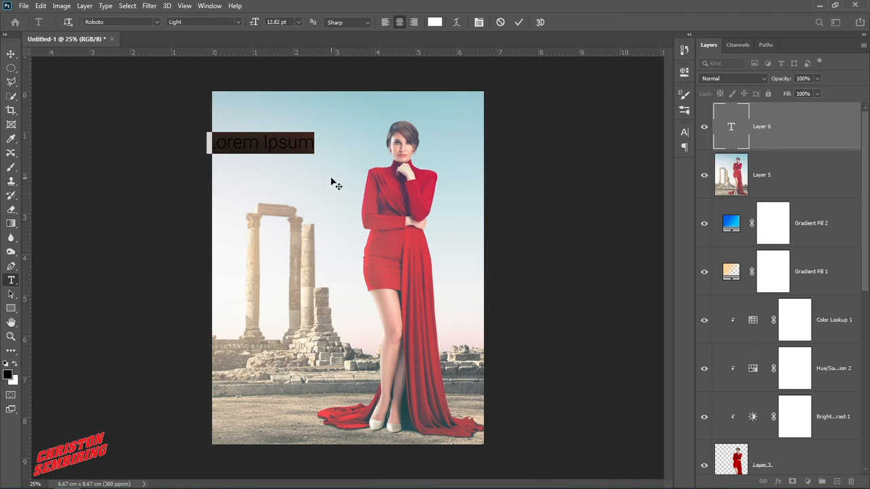
{"action": "type", "text": "GREECE"}
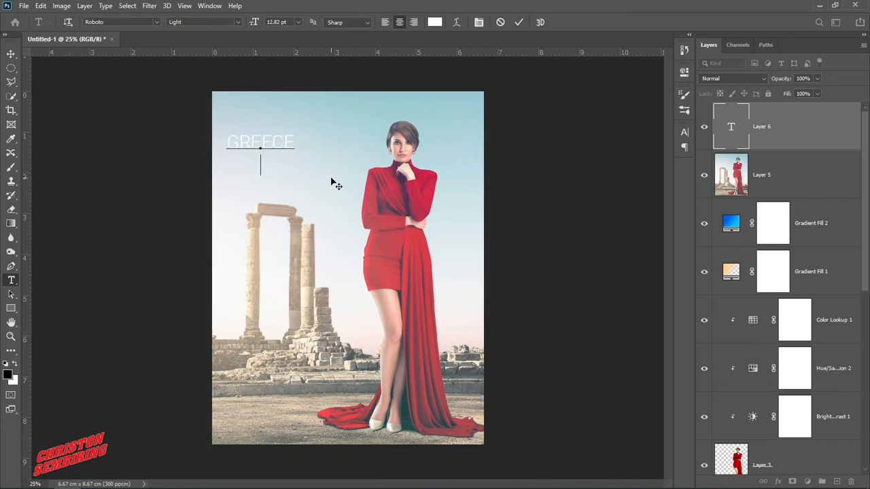
{"action": "type", "text": "FASHION"}
{"action": "type", "text": " WEEK"}
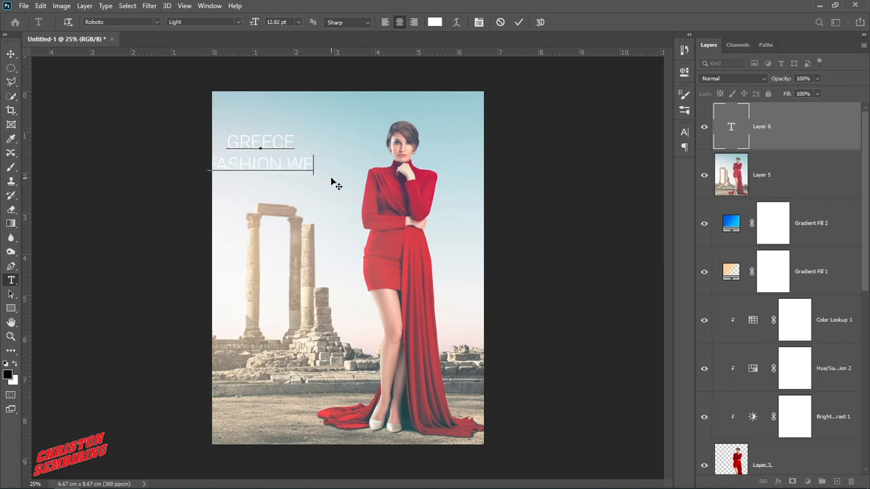
{"action": "left_click", "coordinate": [11, 53]}
{"action": "left_click_drag", "start_coordinate": [286, 143], "coordinate": [305, 142]}
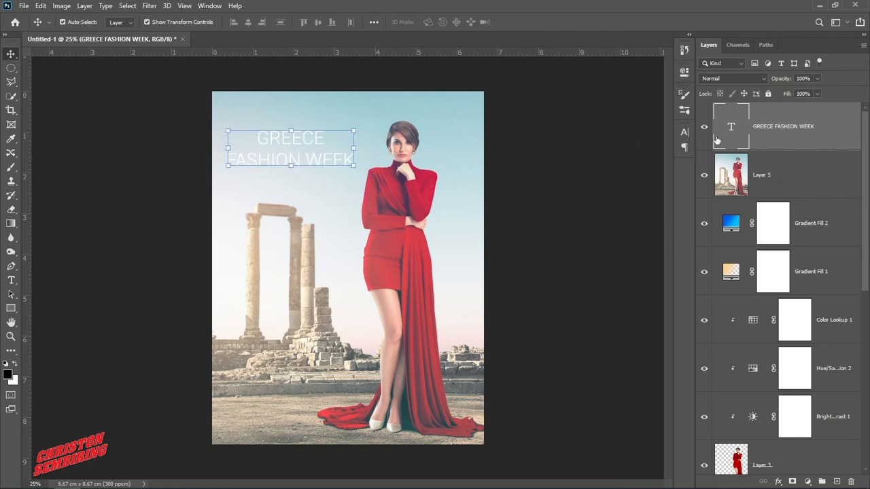
Enlarge the whole GREECE FASHION WEEK text to 17.82 pt
{"action": "left_click", "coordinate": [684, 134]}
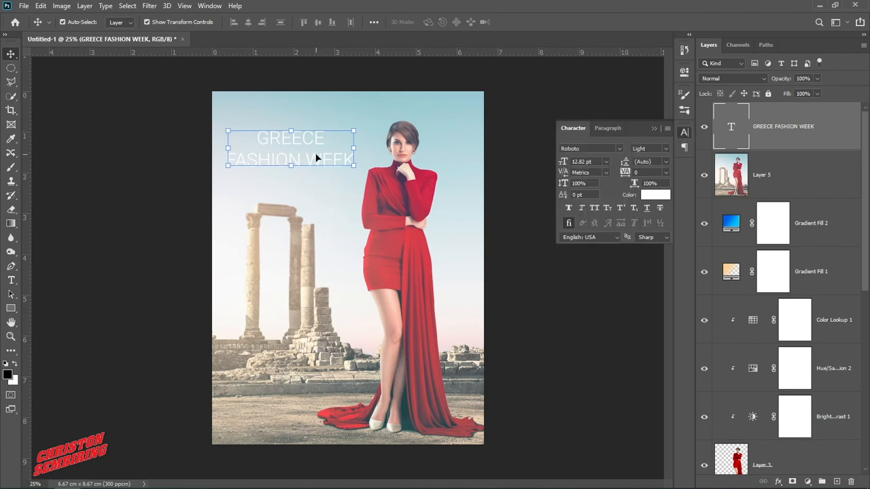
{"action": "mouse_move", "coordinate": [561, 163]}
{"action": "left_mouse_down"}
{"action": "mouse_move", "coordinate": [574, 163]}
{"action": "mouse_move", "coordinate": [563, 163]}
{"action": "left_mouse_up"}
{"action": "key", "text": "Return"}
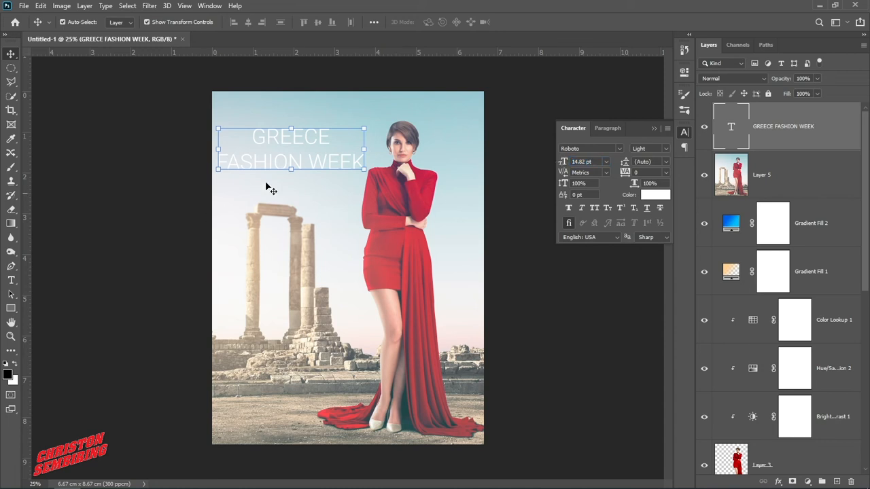
{"action": "left_click_drag", "start_coordinate": [566, 166], "coordinate": [569, 166]}
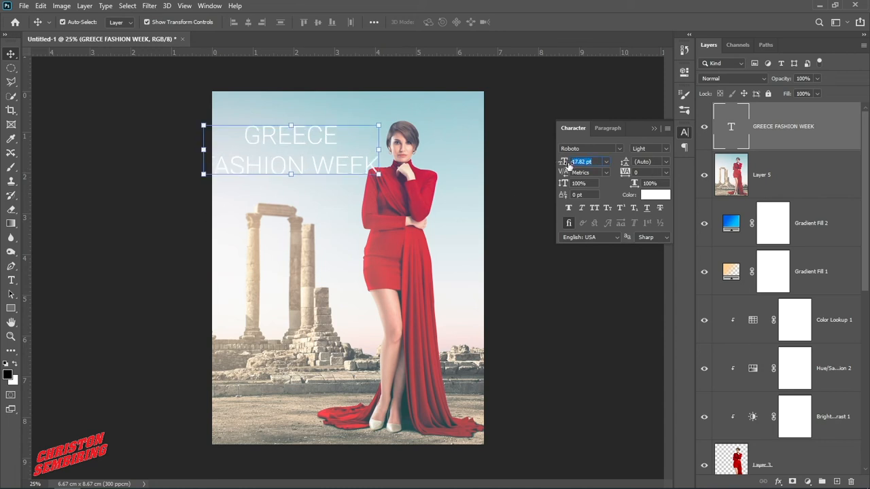
Reduce only the FASHION WEEK line to 9.01 pt so it matches the width of GREECE
{"action": "left_click", "coordinate": [11, 281]}
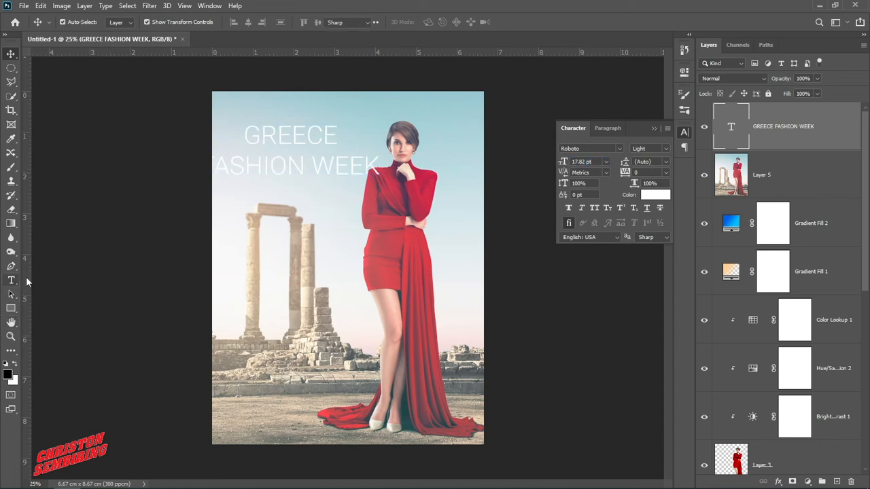
{"action": "left_click_drag", "start_coordinate": [374, 164], "coordinate": [168, 172]}
{"action": "mouse_move", "coordinate": [560, 165]}
{"action": "left_mouse_down"}
{"action": "mouse_move", "coordinate": [548, 164]}
{"action": "mouse_move", "coordinate": [553, 169]}
{"action": "left_mouse_up"}
{"action": "left_click", "coordinate": [11, 53]}
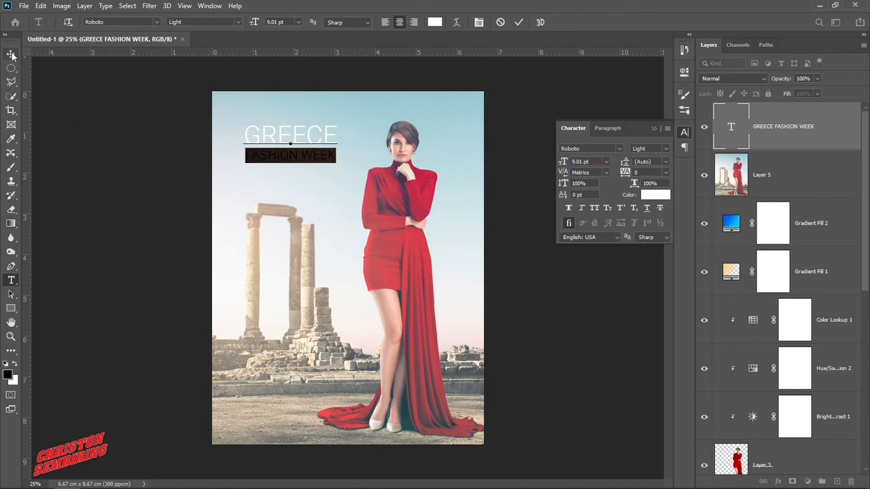
Move the title down and to the left above the ruined columns, fine-tuning its position with small nudges
{"action": "left_click_drag", "start_coordinate": [303, 139], "coordinate": [291, 148]}
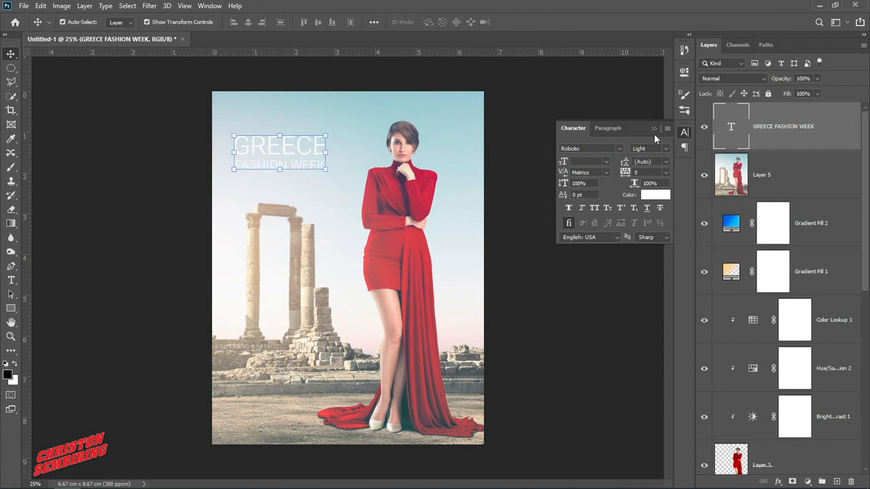
{"action": "left_click", "coordinate": [655, 128]}
{"action": "scroll", "coordinate": [834, 410], "scroll_direction": "down", "scroll_amount": 5}
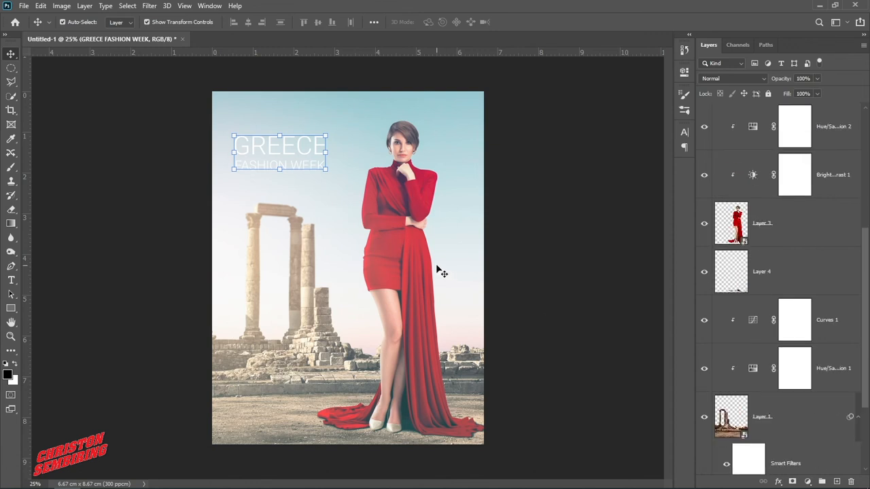
{"action": "key", "text": "Left"}
{"action": "key", "text": "Left"}
{"action": "key", "text": "Left"}
{"action": "key", "text": "Left"}
{"action": "key", "text": "Down"}
{"action": "key", "text": "Down"}
{"action": "key", "text": "Down"}
{"action": "key", "text": "Down"}
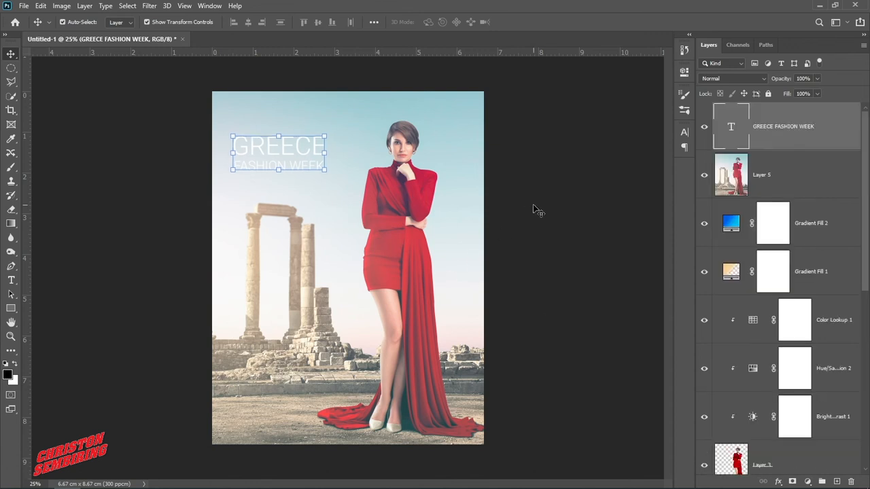
Shift the title down toward the columns and back up, settling it slightly higher than its previous position
{"action": "key", "text": "shift+Down"}
{"action": "key", "text": "shift+Down"}
{"action": "key", "text": "shift+Down"}
{"action": "key", "text": "shift+Down"}
{"action": "key", "text": "shift+Up"}
{"action": "key", "text": "shift+Up"}
{"action": "key", "text": "shift+Up"}
{"action": "key", "text": "shift+Up"}
{"action": "key", "text": "shift+Up"}
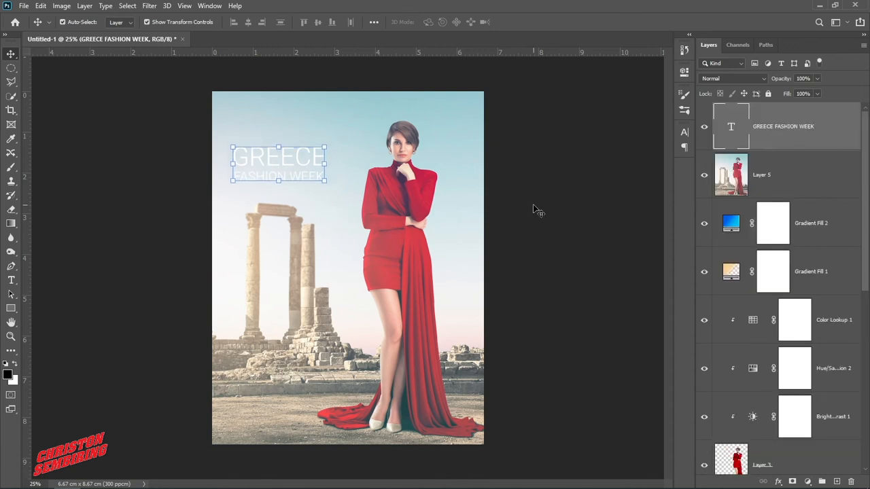
{"action": "key", "text": "Up"}
{"action": "key", "text": "Up"}
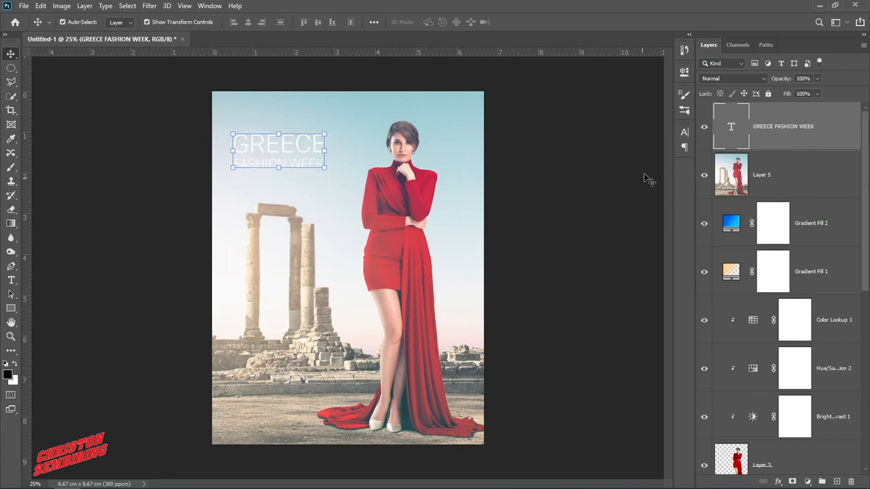
Change the colour of the whole GREECE FASHION WEEK title to black (000000)
{"action": "left_click", "coordinate": [684, 133]}
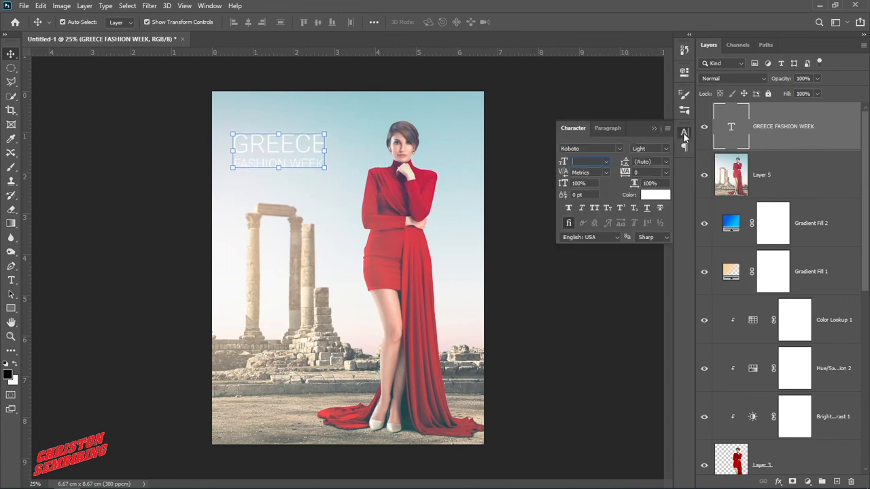
{"action": "left_click", "coordinate": [656, 196]}
{"action": "type", "text": "000000"}
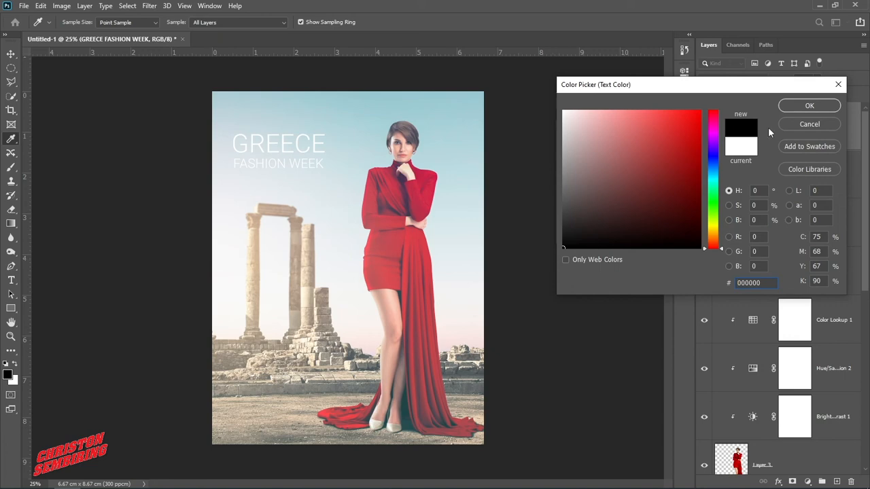
{"action": "left_click", "coordinate": [810, 106]}
{"action": "key", "text": "v"}
{"action": "left_click", "coordinate": [530, 236]}
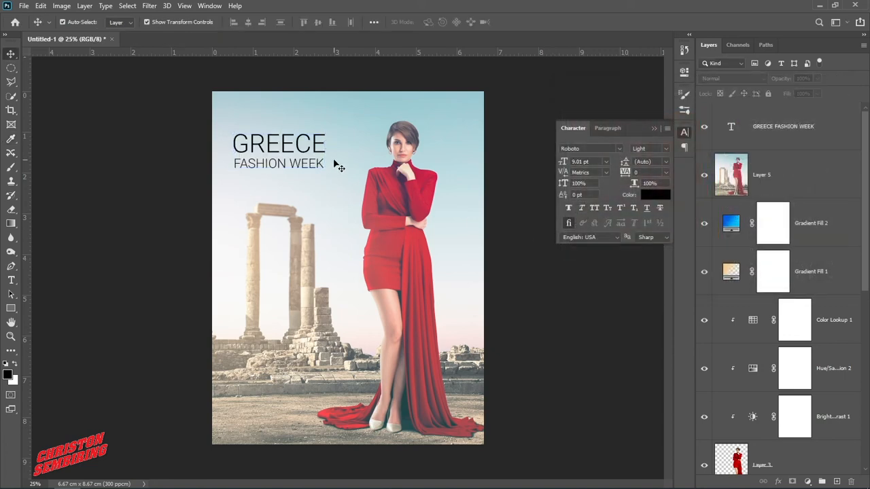
Nudge the black title slightly left and a touch down above the columns, then close the character settings and deselect it
{"action": "left_click", "coordinate": [326, 144]}
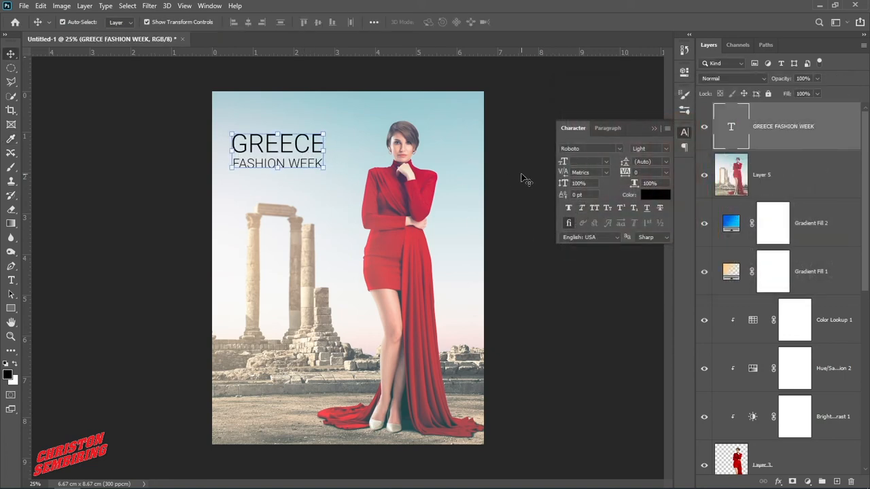
{"action": "key", "text": "Left"}
{"action": "key", "text": "Left"}
{"action": "key", "text": "Left"}
{"action": "key", "text": "Left"}
{"action": "key", "text": "Left"}
{"action": "key", "text": "Left"}
{"action": "key", "text": "Left"}
{"action": "key", "text": "Left"}
{"action": "key", "text": "Left"}
{"action": "key", "text": "Left"}
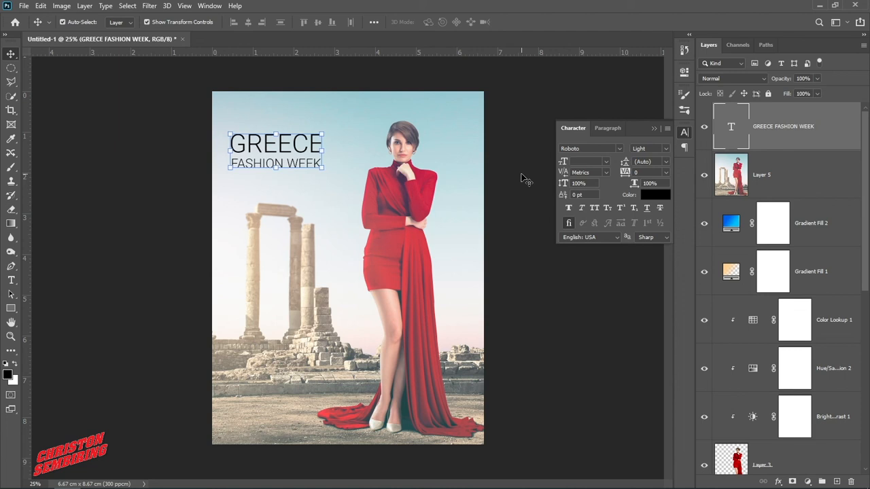
{"action": "key", "text": "Down"}
{"action": "key", "text": "Down"}
{"action": "key", "text": "Down"}
{"action": "key", "text": "Down"}
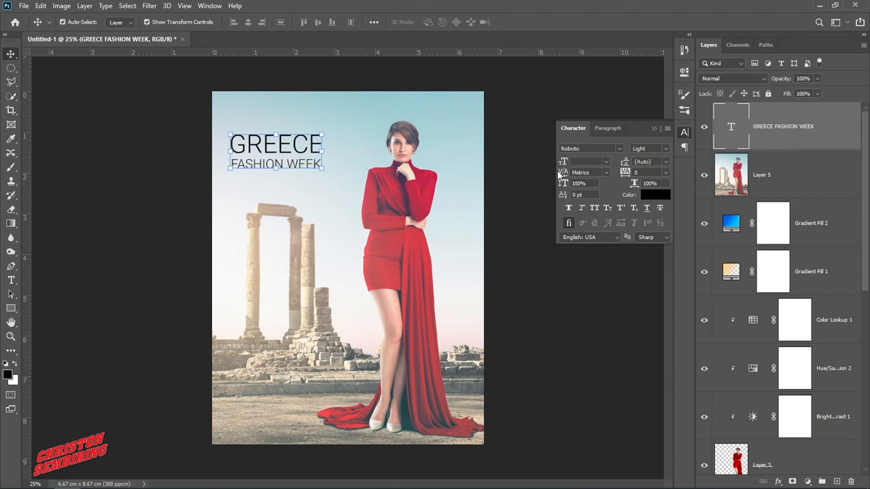
{"action": "key", "text": "Left"}
{"action": "left_click", "coordinate": [654, 128]}
{"action": "left_click", "coordinate": [579, 209]}
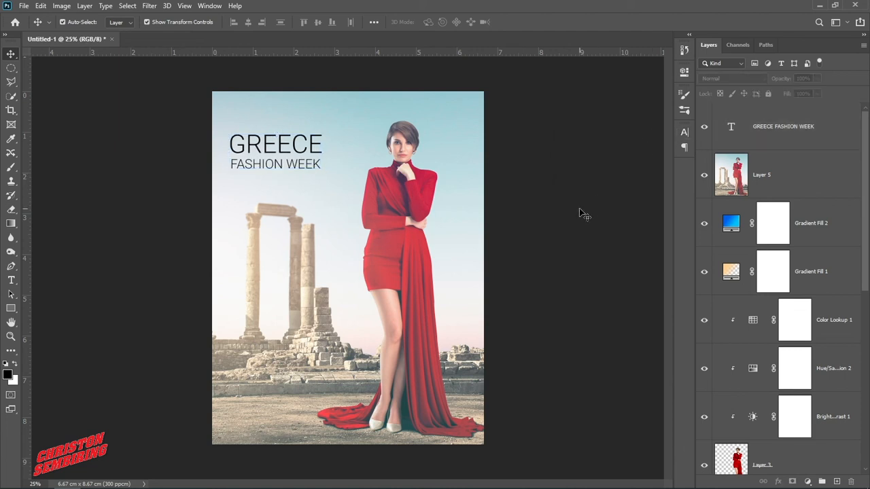